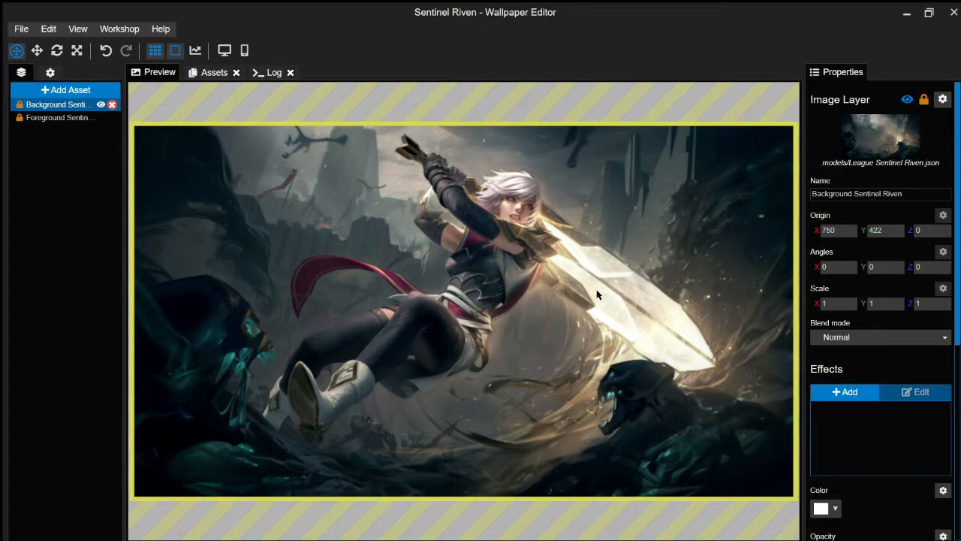
scroll(597, 295, "up", 4)
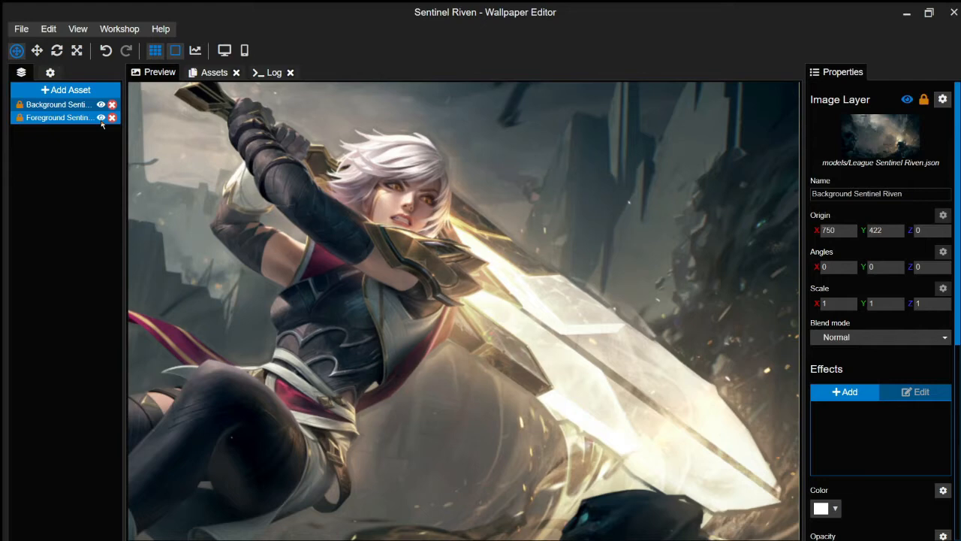
scroll(210, 214, "down", 2)
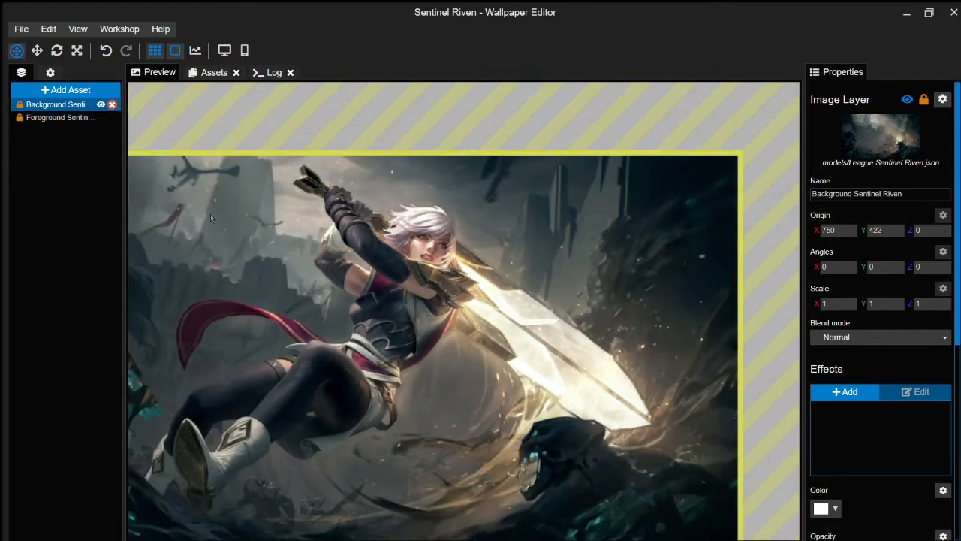
left_click(101, 118)
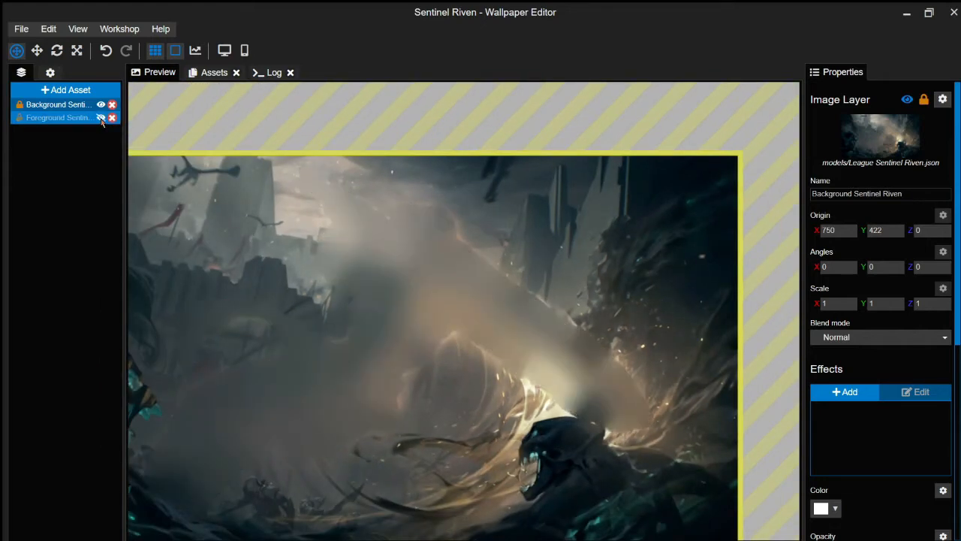
left_click(101, 118)
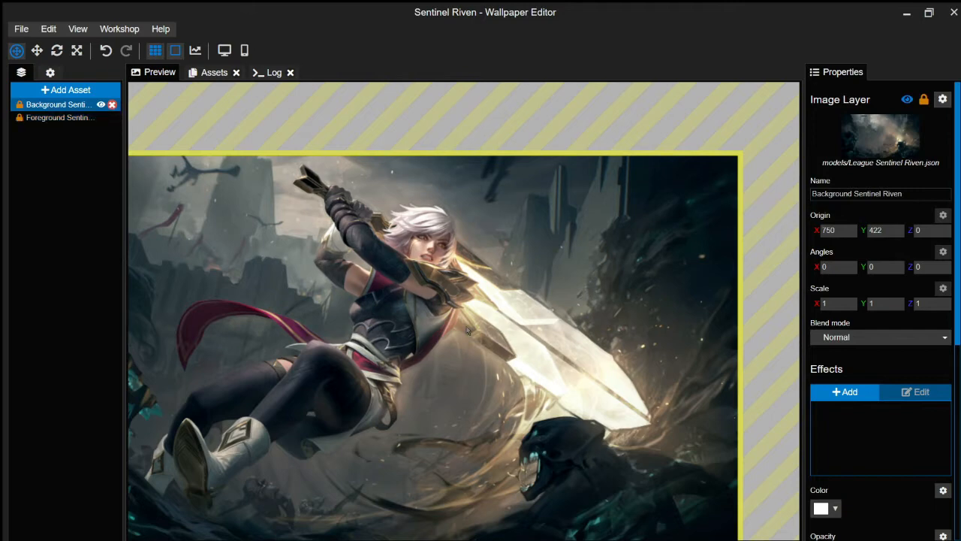
scroll(467, 330, "up", 3)
scroll(466, 331, "up", 1)
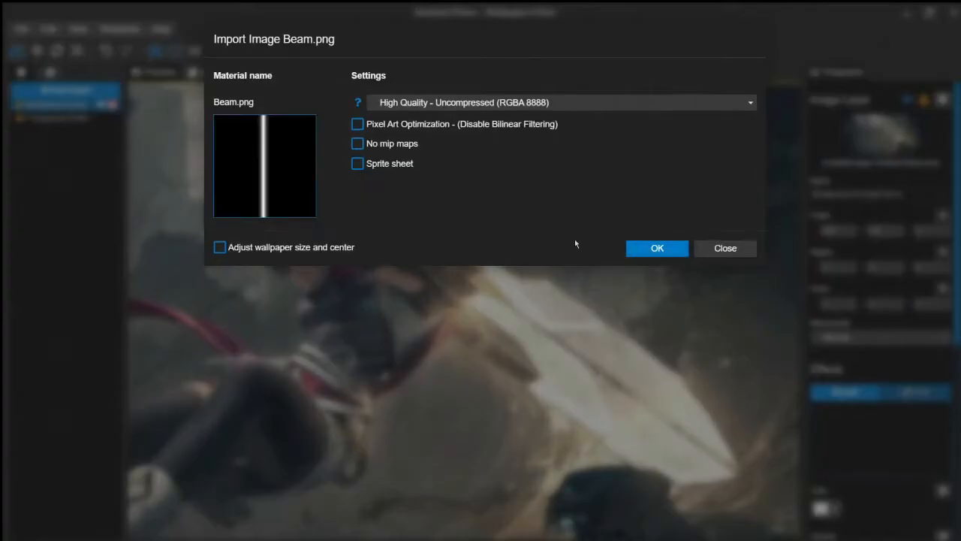
- Import Beam.png as a new layer, scale it 10 in X and Y, and save the project
left_click(656, 248)
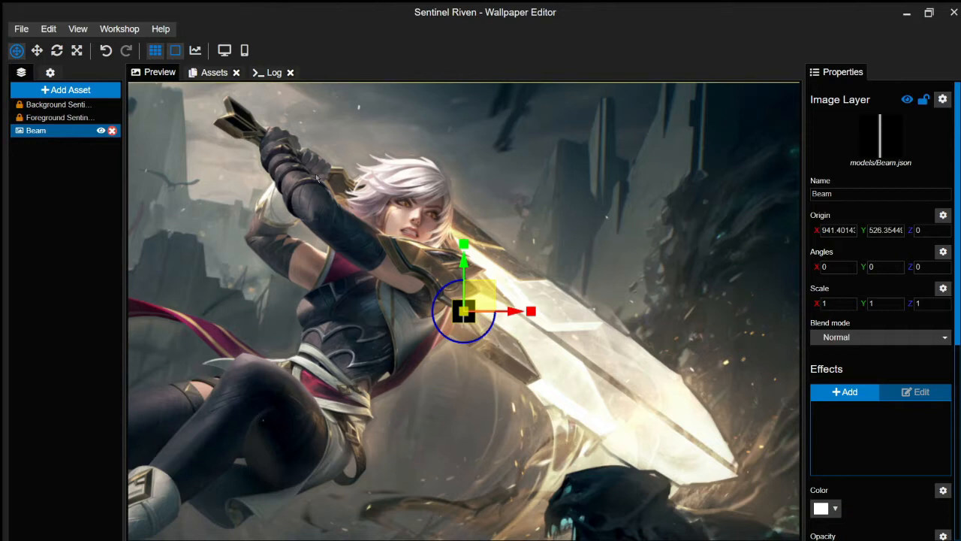
left_click(838, 307)
type("10")
key("Return")
left_click(898, 307)
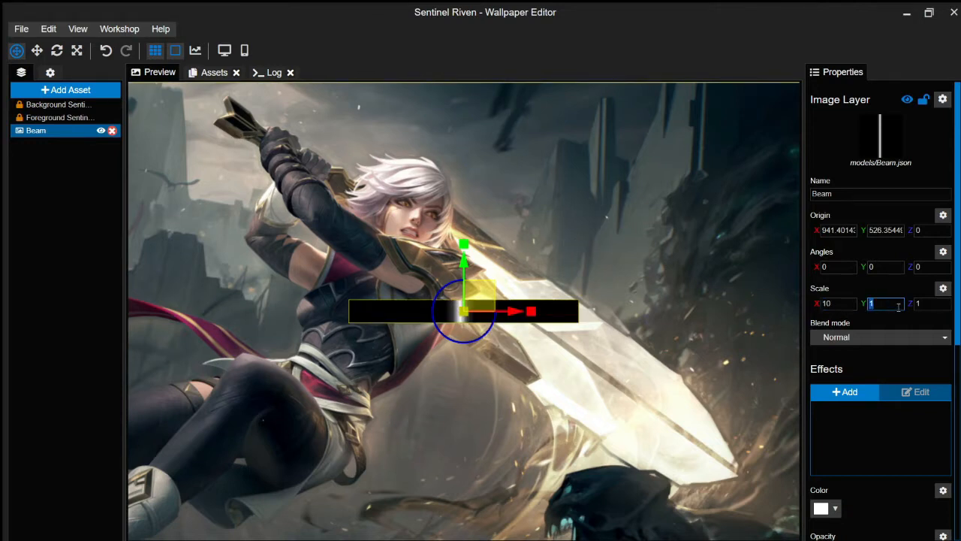
type("10")
key("Return")
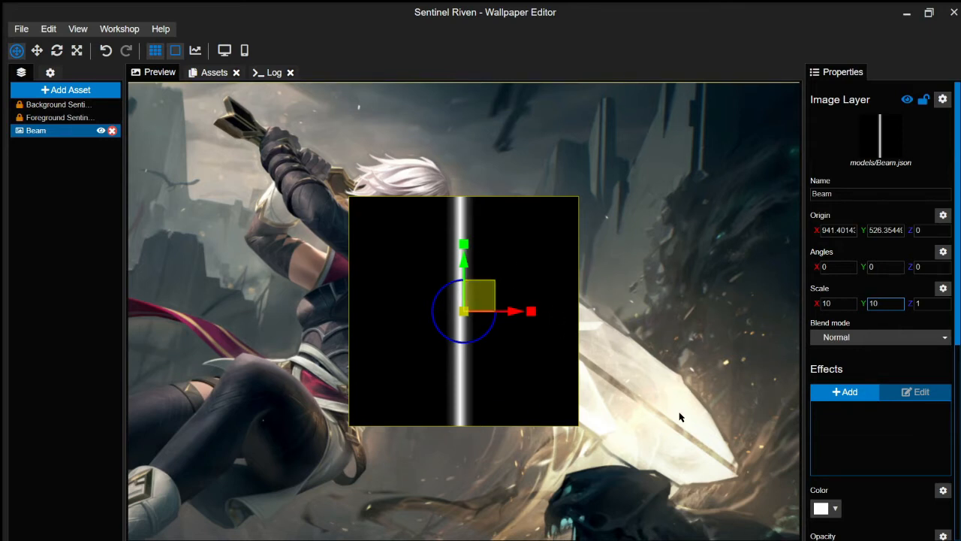
key("ctrl+s")
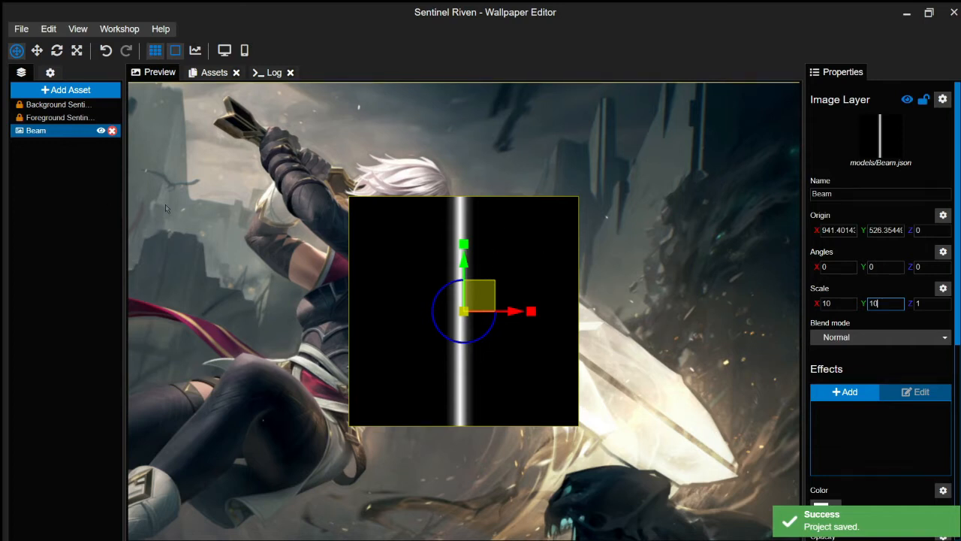
left_click(824, 393)
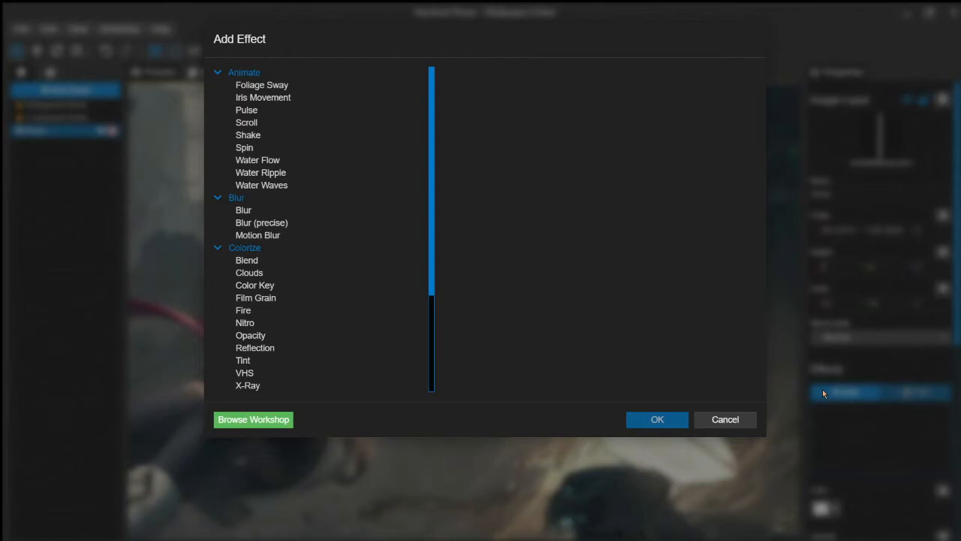
- Add a Scroll effect to the Beam layer with Speed X 0.5
left_click(292, 125)
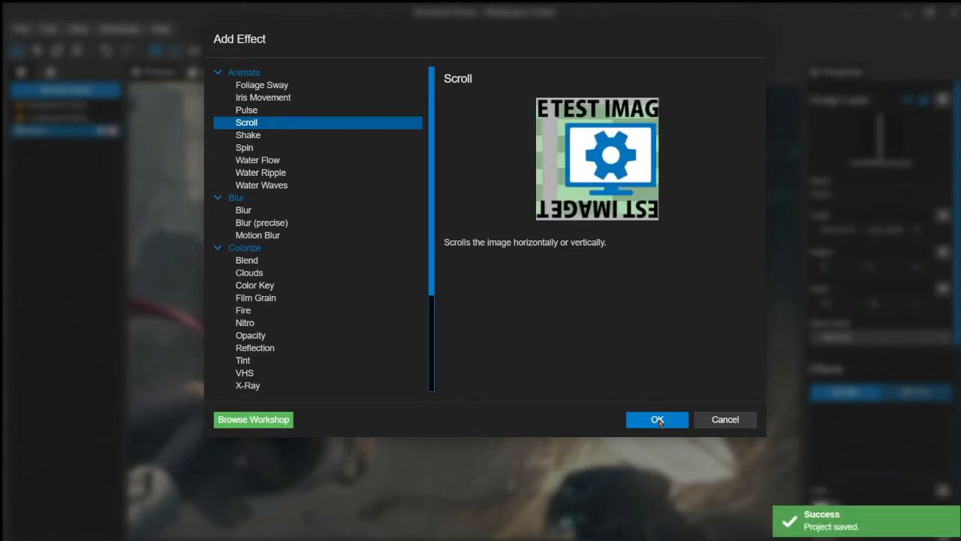
left_click(658, 420)
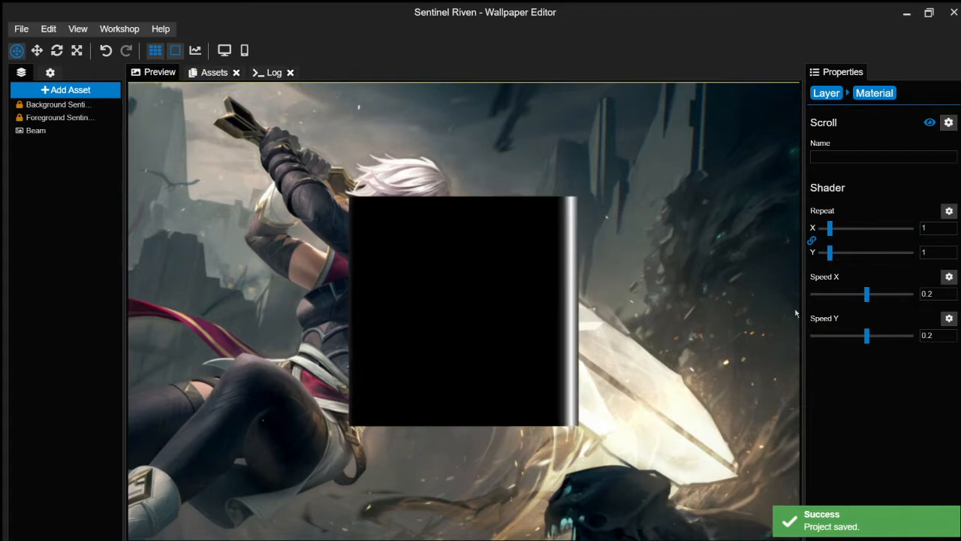
double_click(931, 294)
type("0.5")
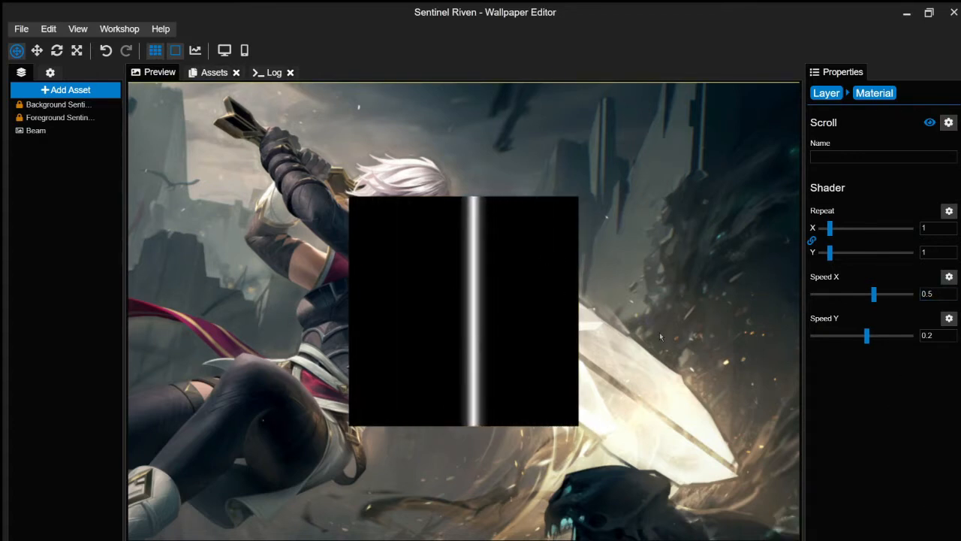
- Back on the Beam layer, add a Transform effect after the Scroll effect
left_click(36, 131)
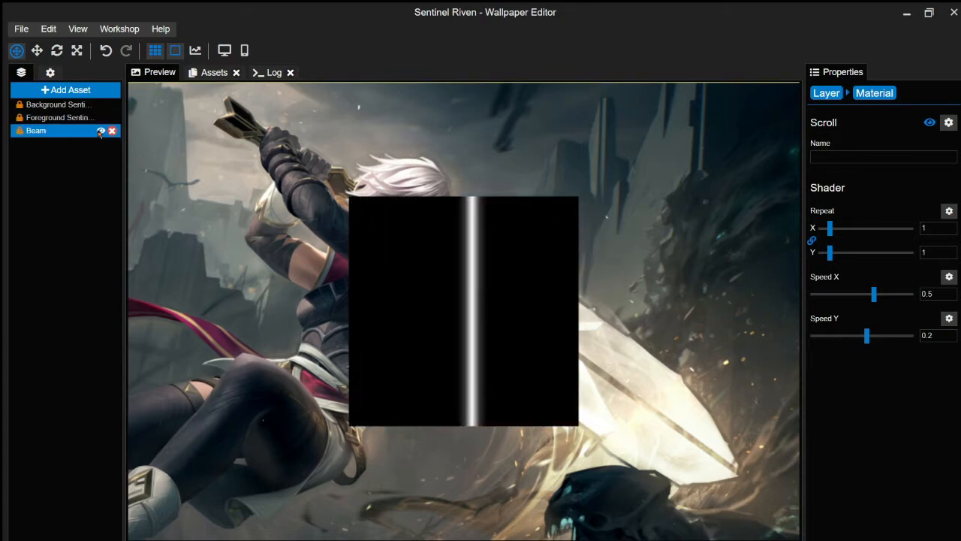
left_click(55, 131)
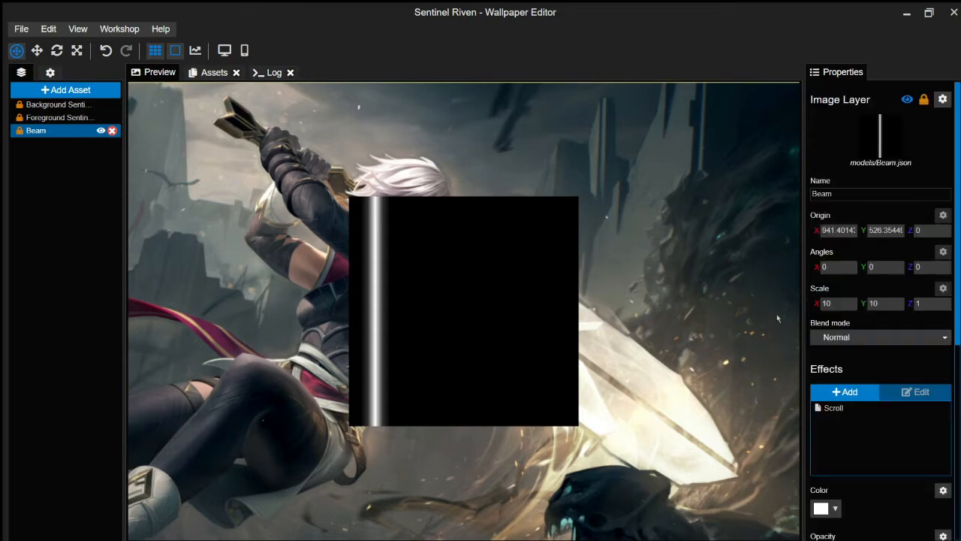
left_click(845, 393)
scroll(353, 325, "down", 3)
double_click(268, 322)
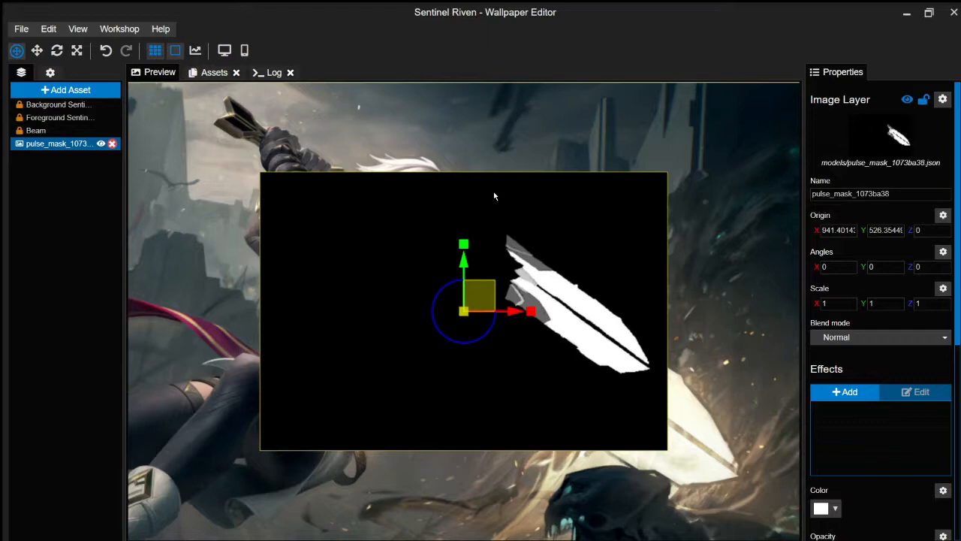
- Select pulse_mask, frame it in the preview, and toggle mask and Beam visibility to compare
scroll(463, 311, "up", 3)
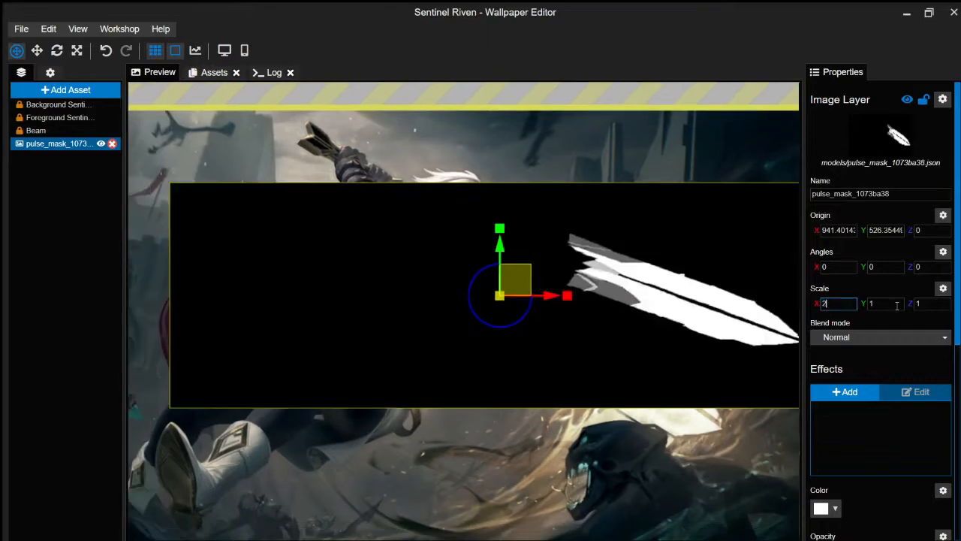
left_click(35, 145)
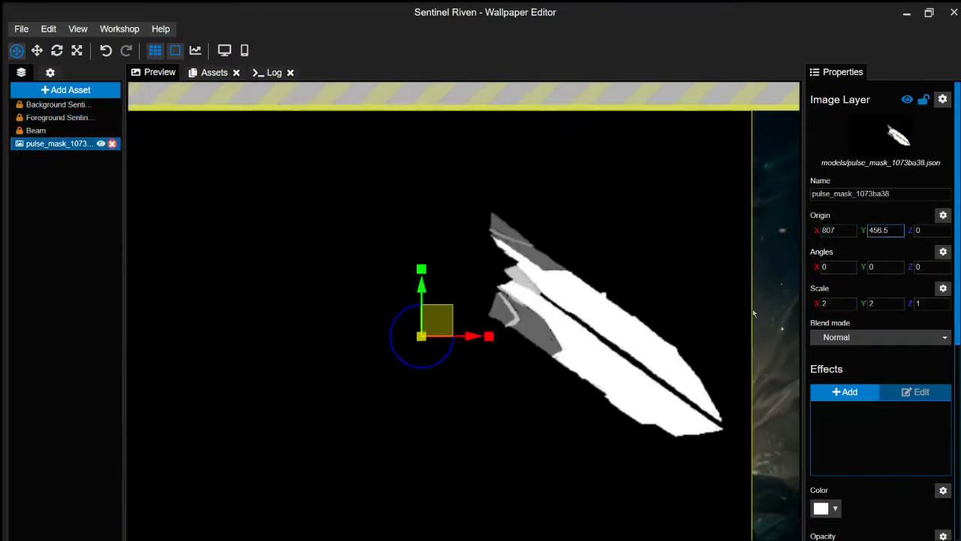
left_click_drag(512, 260, 537, 239)
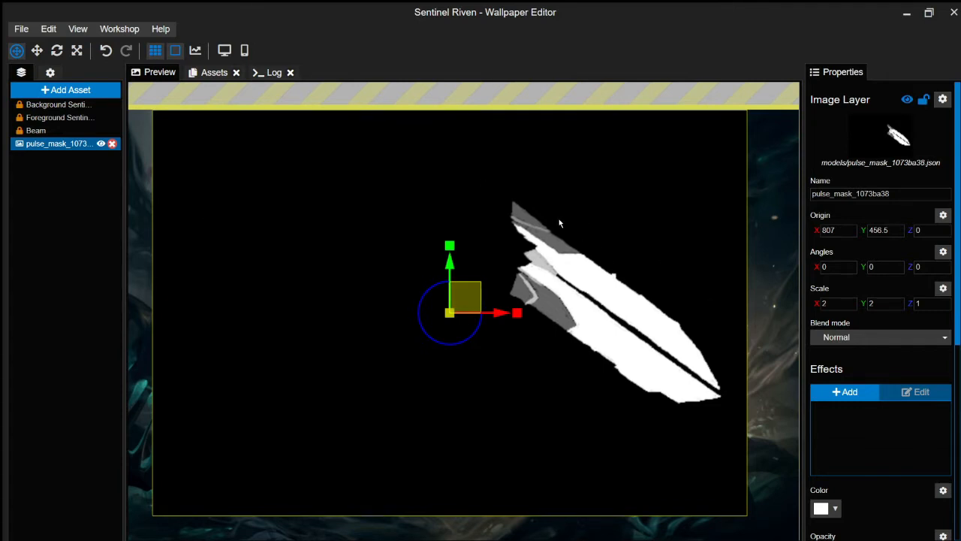
left_click(100, 143)
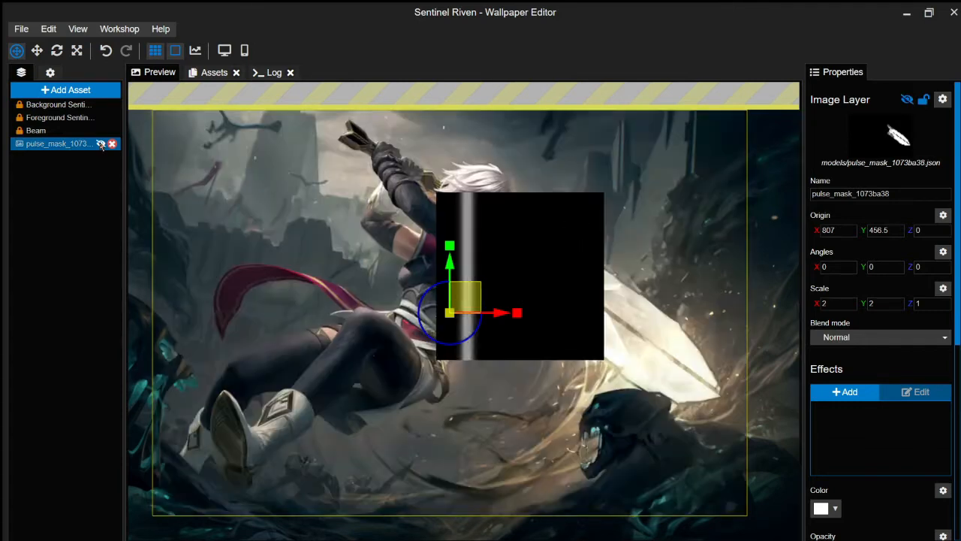
left_click(101, 130)
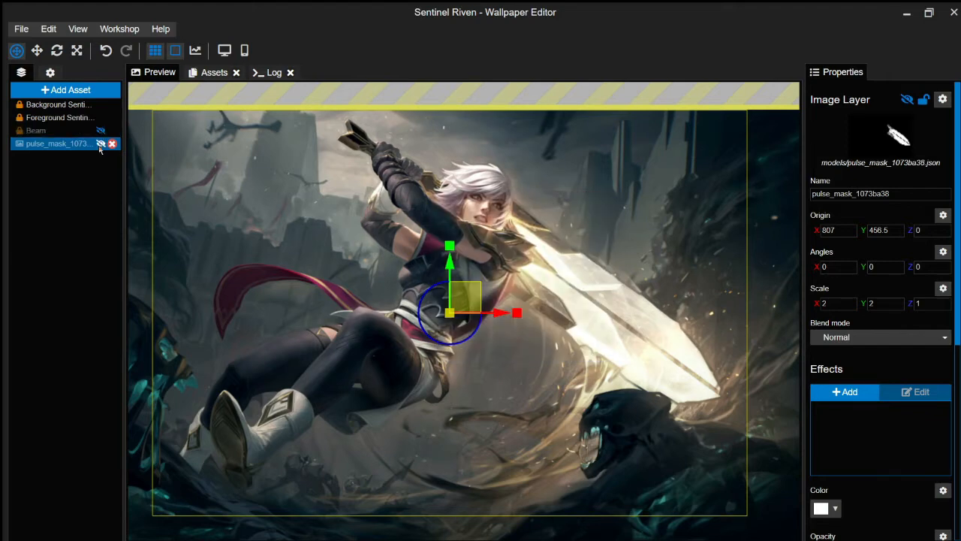
left_click(100, 147)
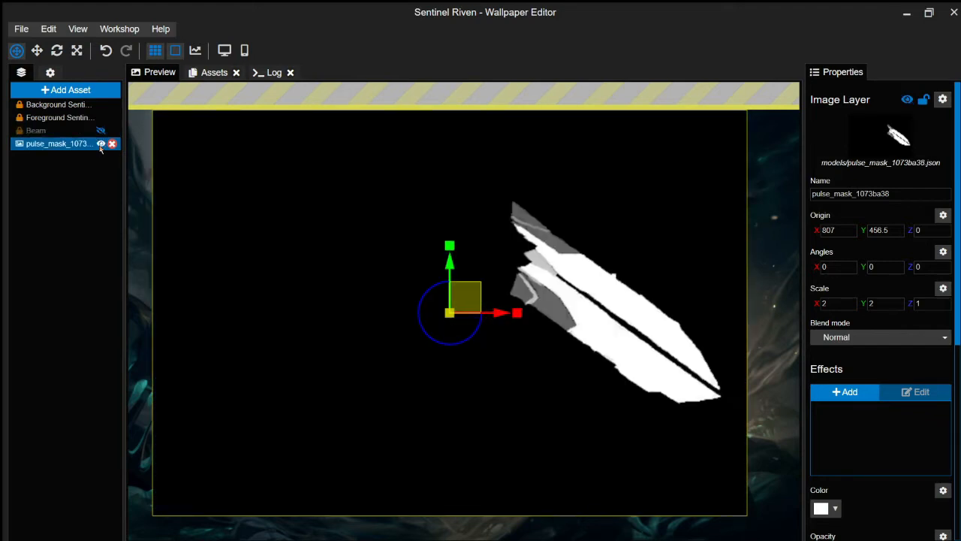
left_click(100, 144)
left_click(100, 144)
left_click(100, 145)
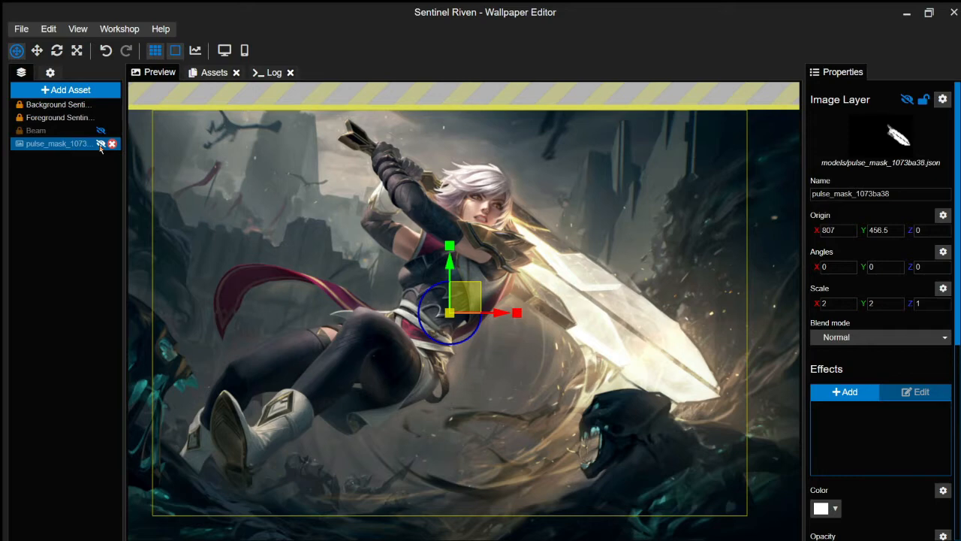
left_click(99, 145)
left_click(100, 145)
- Recheck the Beam and pulse_mask layers, leaving both hidden
left_click(50, 132)
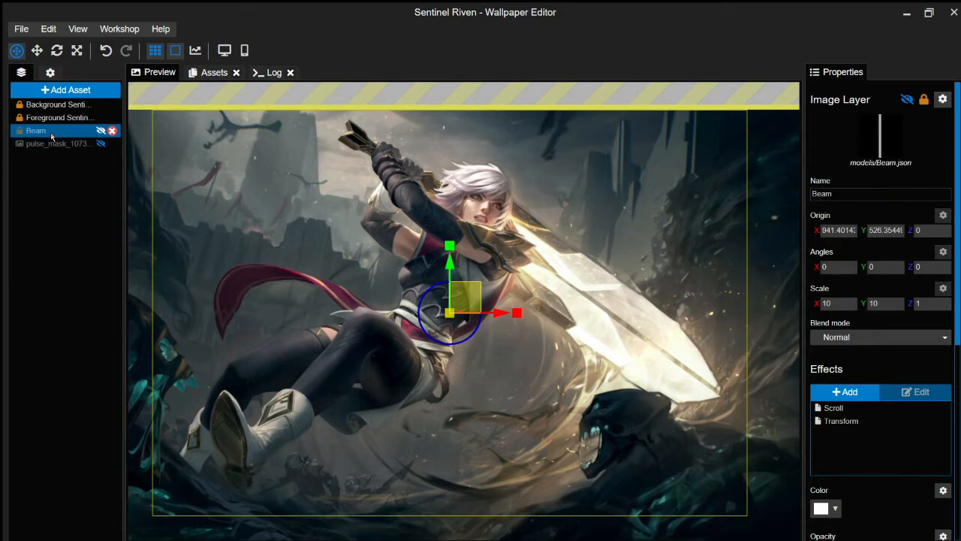
left_click(101, 132)
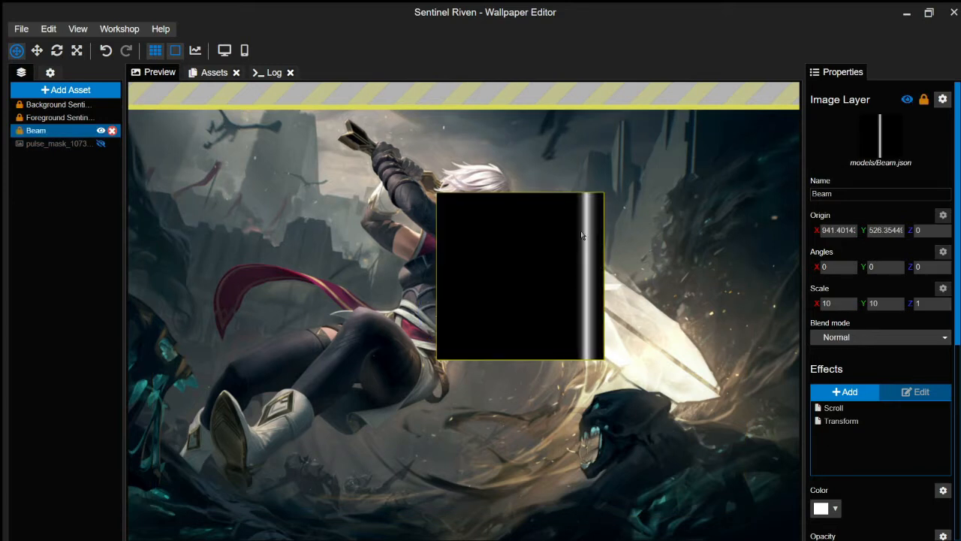
left_click(101, 132)
left_click(53, 144)
left_click(100, 143)
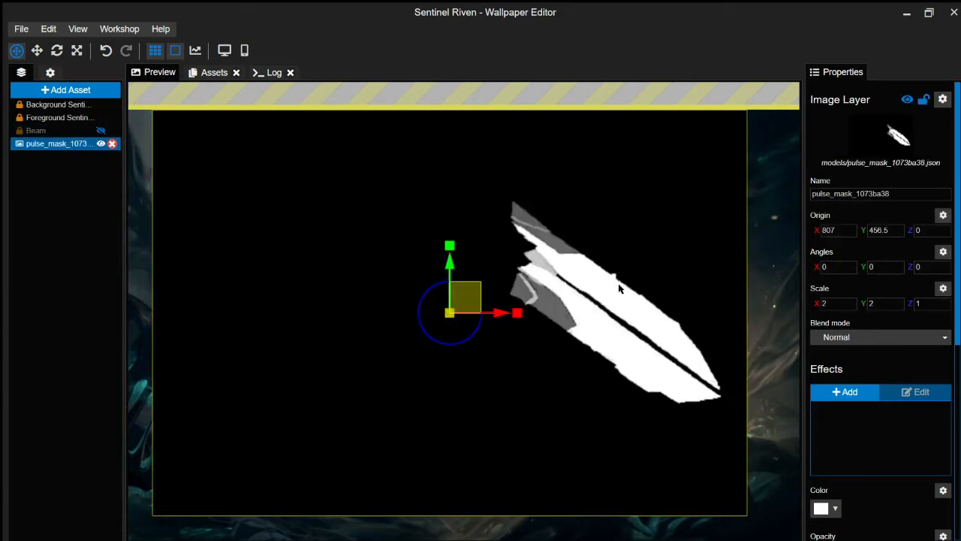
left_click(100, 143)
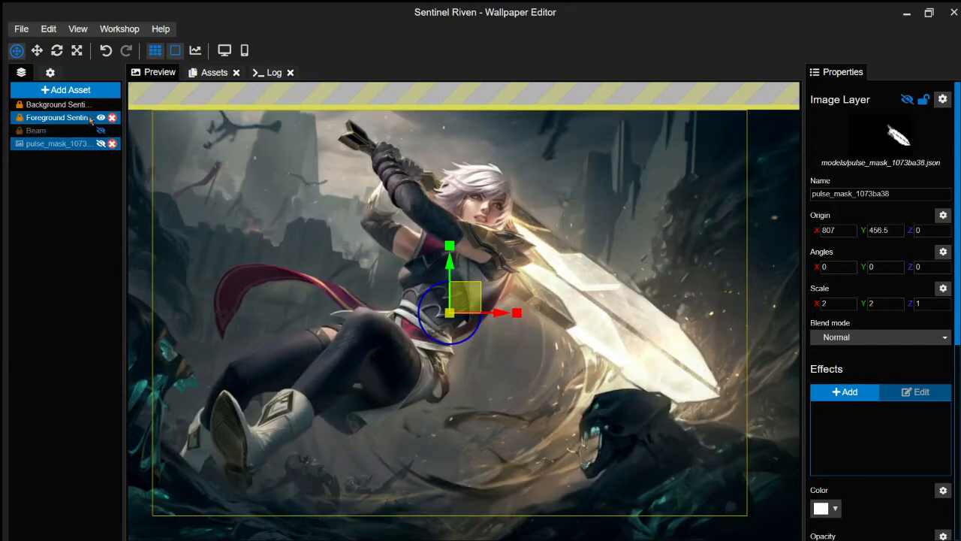
- Toggle the foreground layer for comparison, save the project, and bring up pulse_mask's settings
left_click(89, 119)
left_click(100, 118)
left_click(100, 117)
left_click(100, 117)
left_click(101, 117)
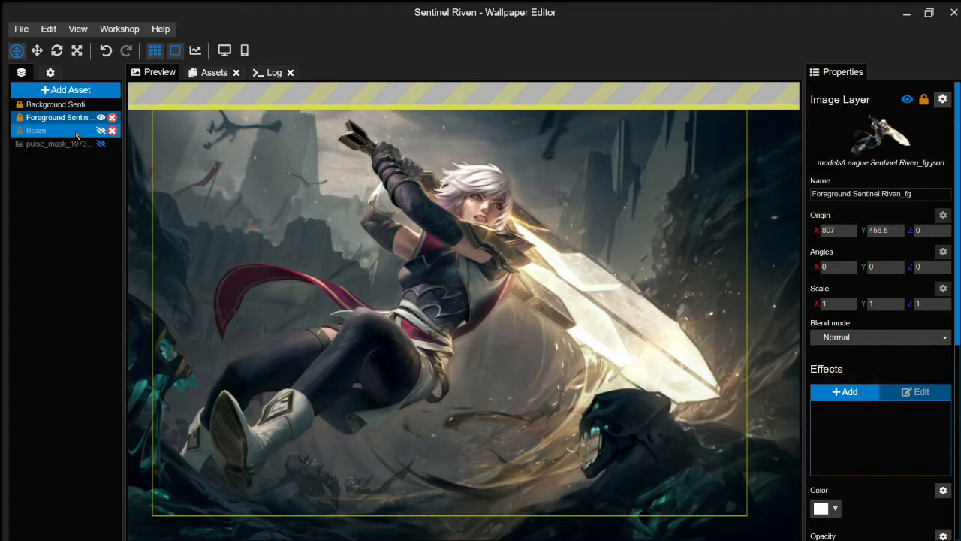
left_click(76, 131)
key("ctrl+s")
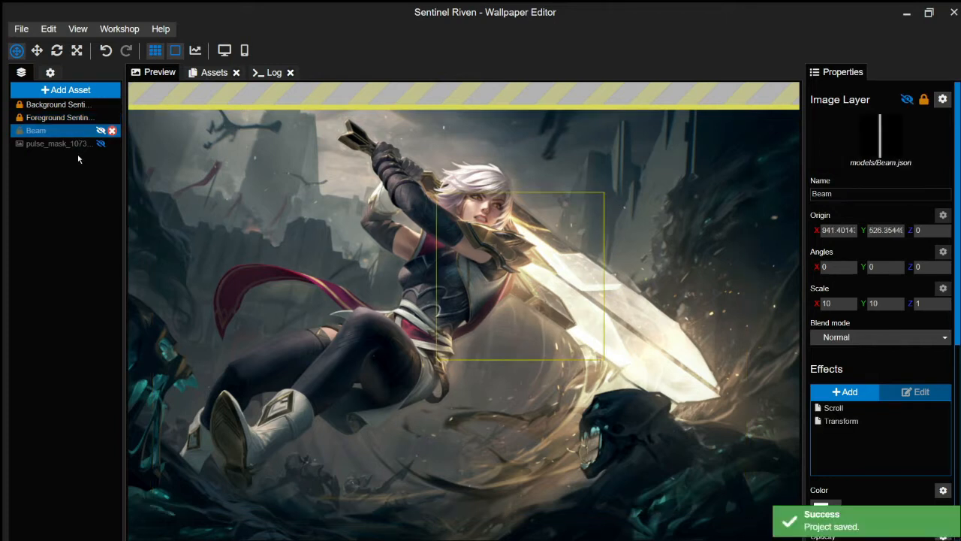
left_click(82, 144)
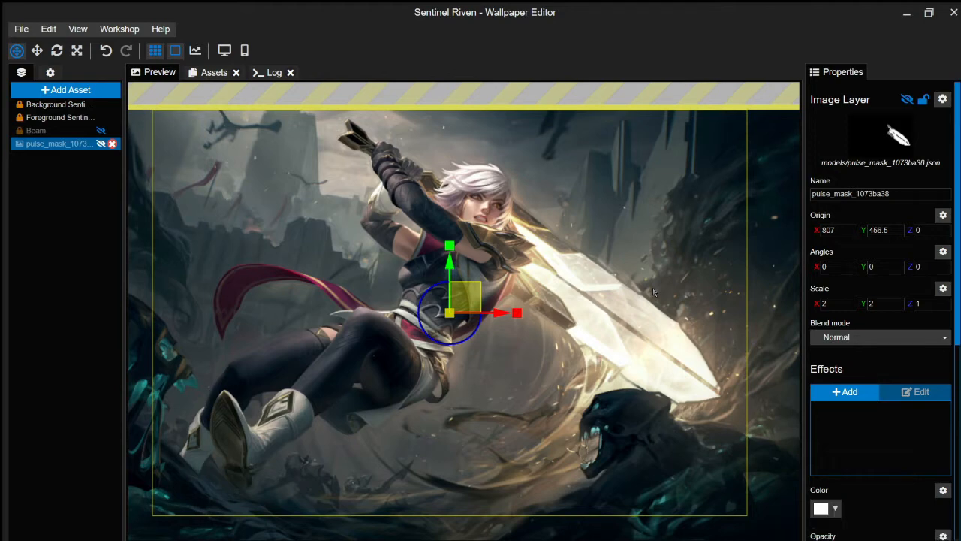
- Add a Blend effect from the effects list
left_click(858, 388)
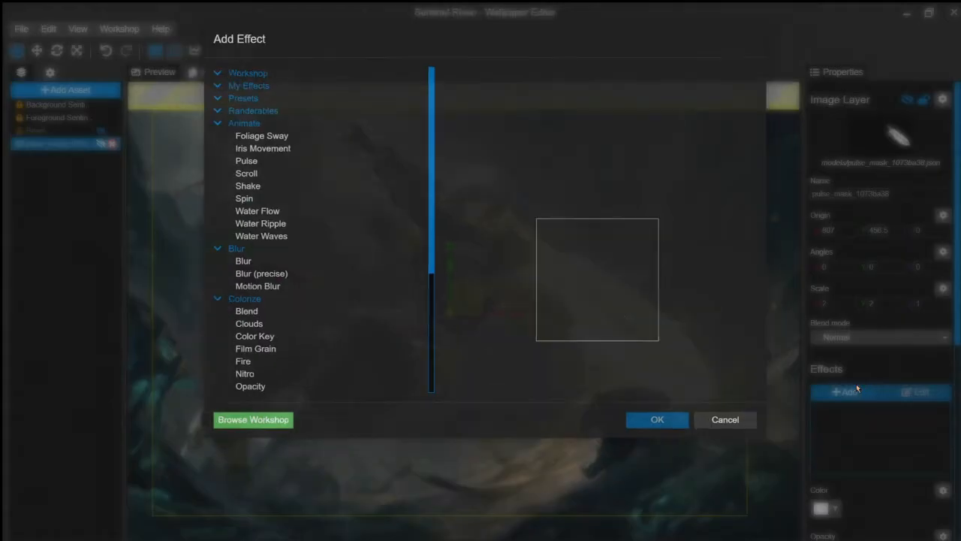
scroll(332, 174, "down", 3)
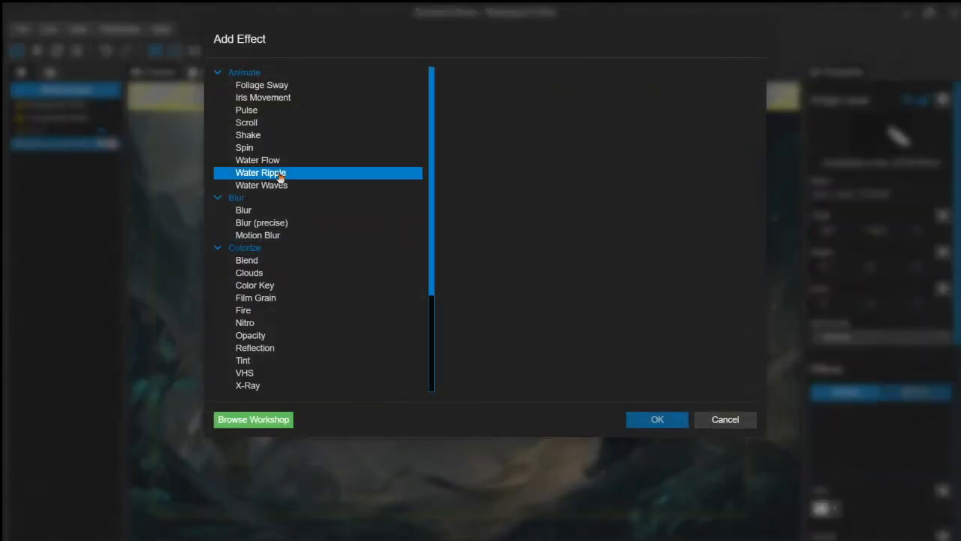
left_click(277, 264)
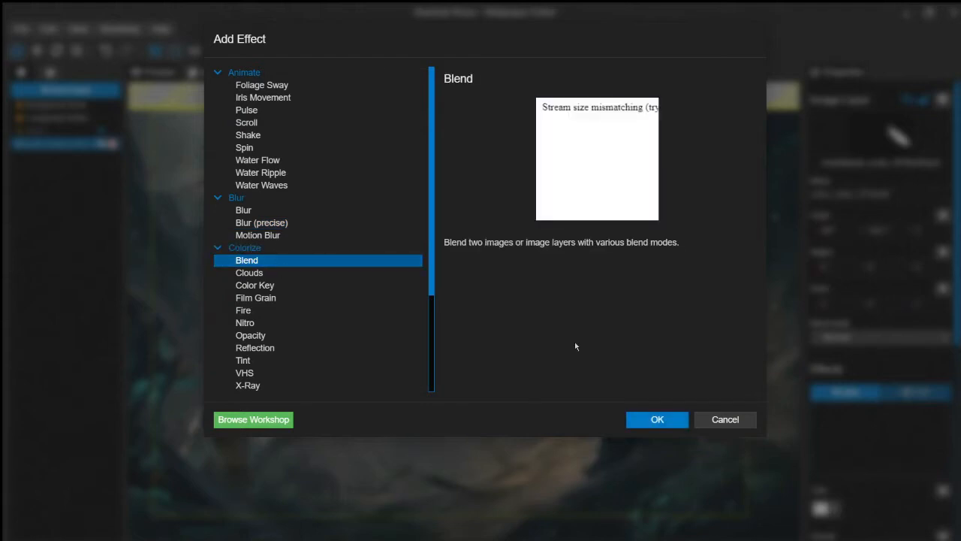
left_click(658, 419)
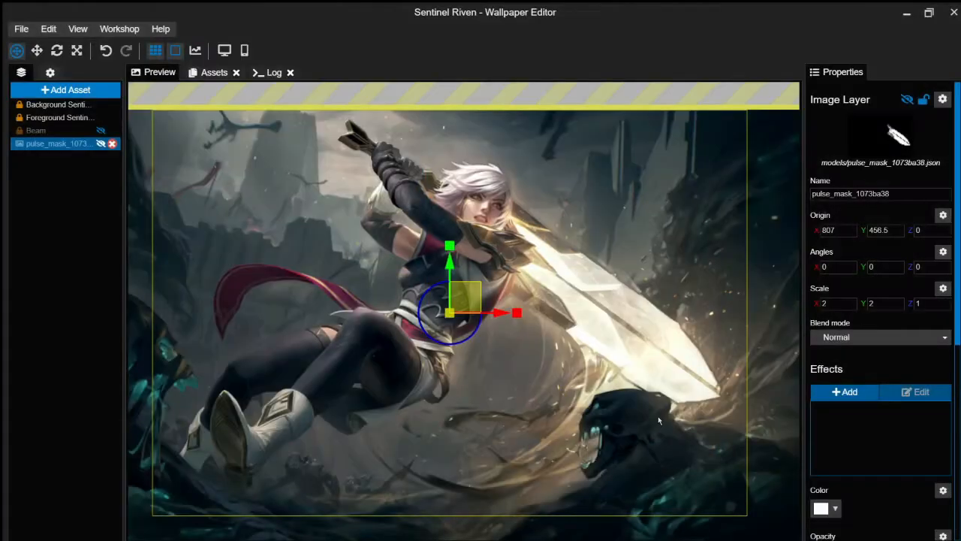
- Use the pulse_mask layer as the Blend texture, save, and hide pulse_mask again
left_click(53, 132)
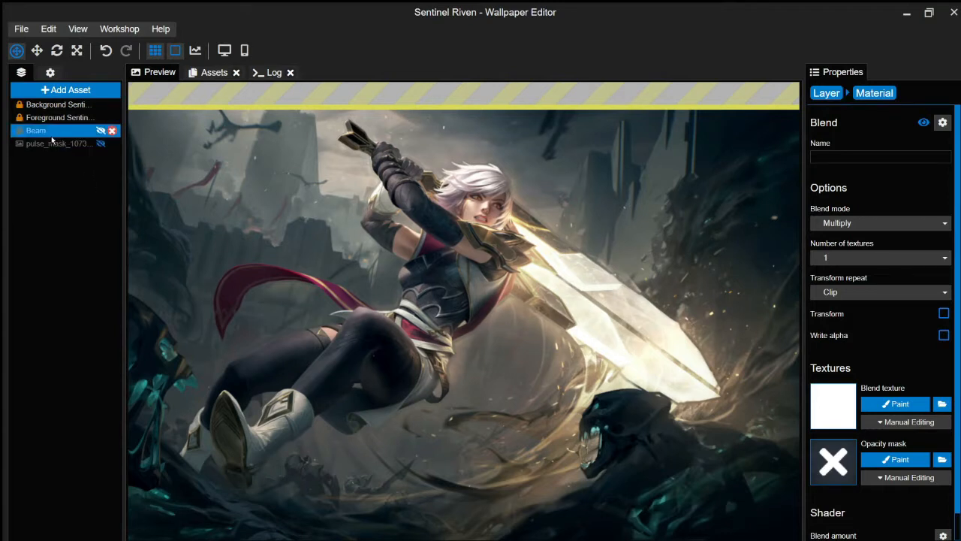
left_click(103, 144)
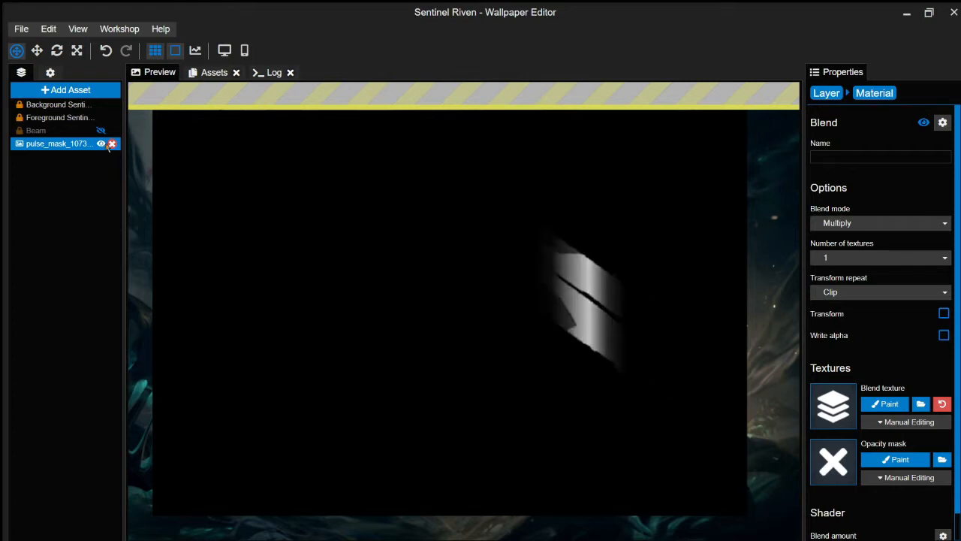
left_click(664, 388)
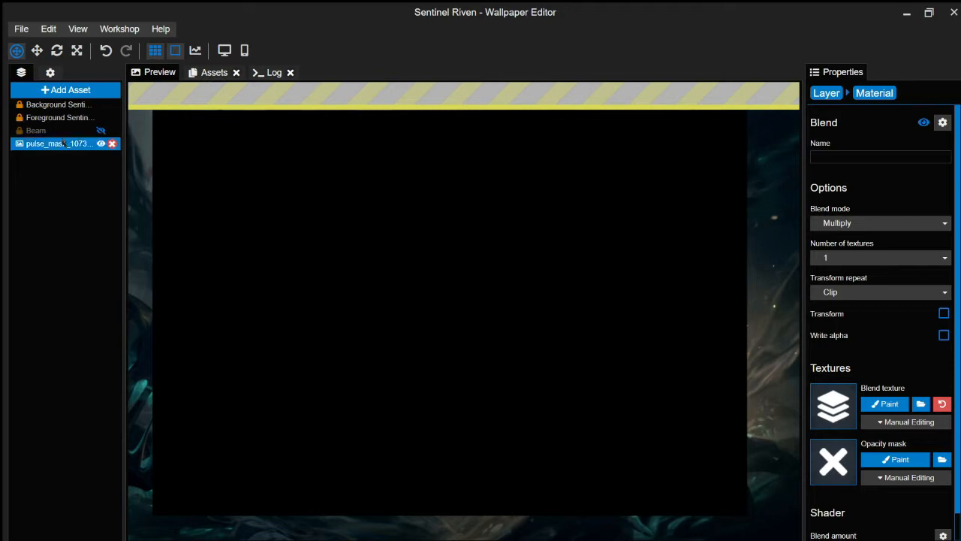
key("ctrl+s")
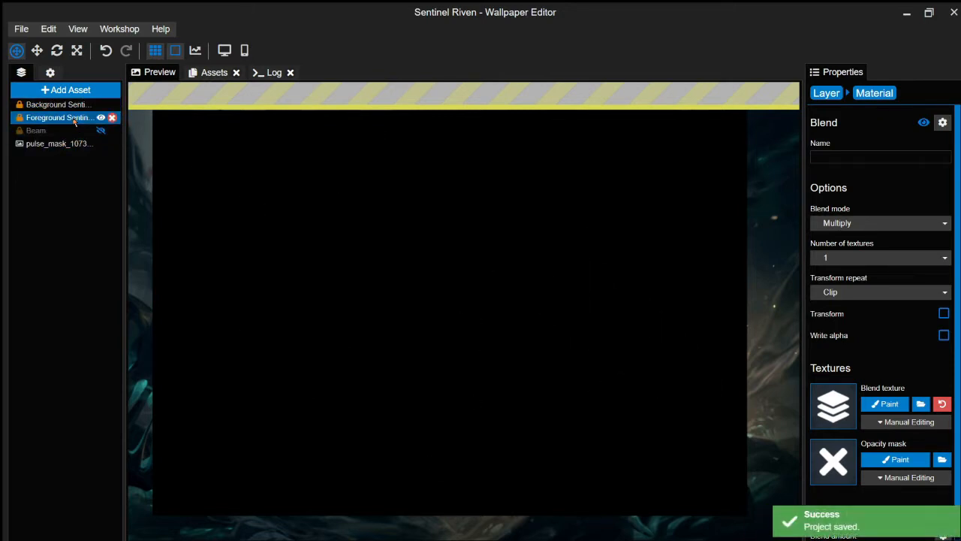
left_click(75, 120)
left_click(102, 146, "ctrl")
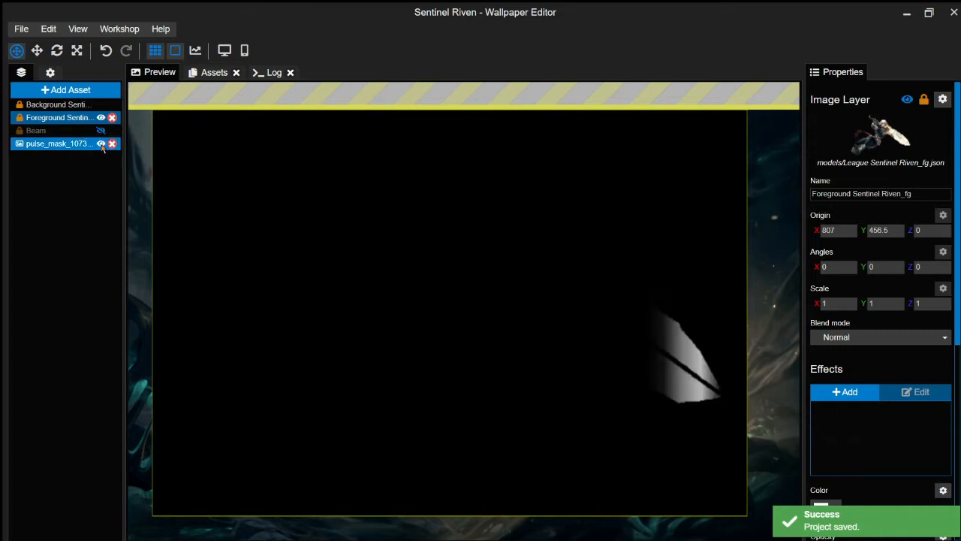
left_click(101, 144)
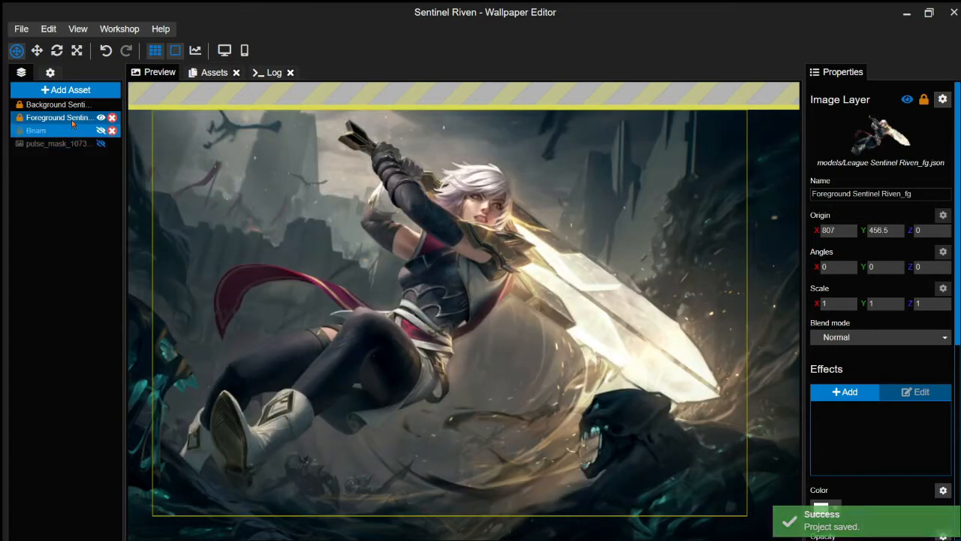
- Add a Blend effect to the foreground Riven layer and change its mode to Linear dodge
left_click(841, 392)
left_click(275, 262)
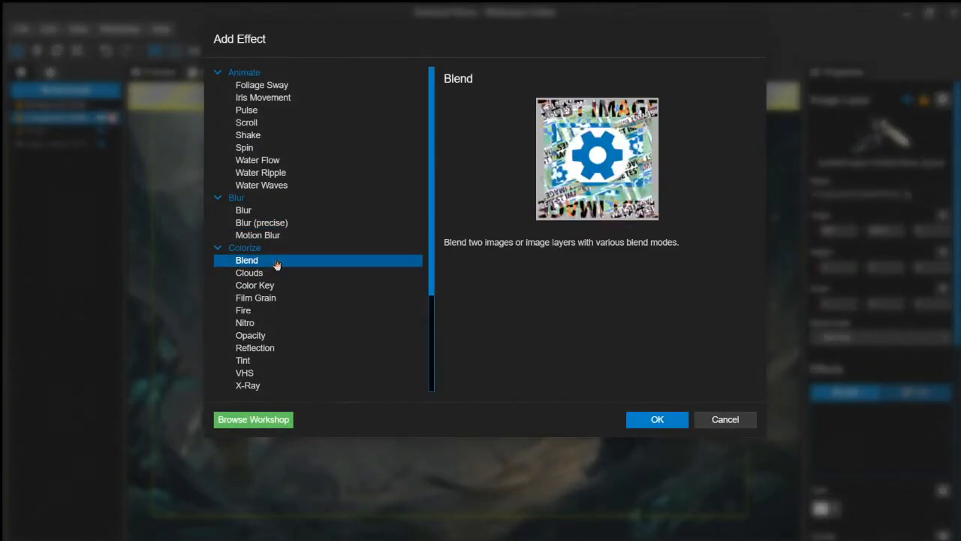
left_click(656, 418)
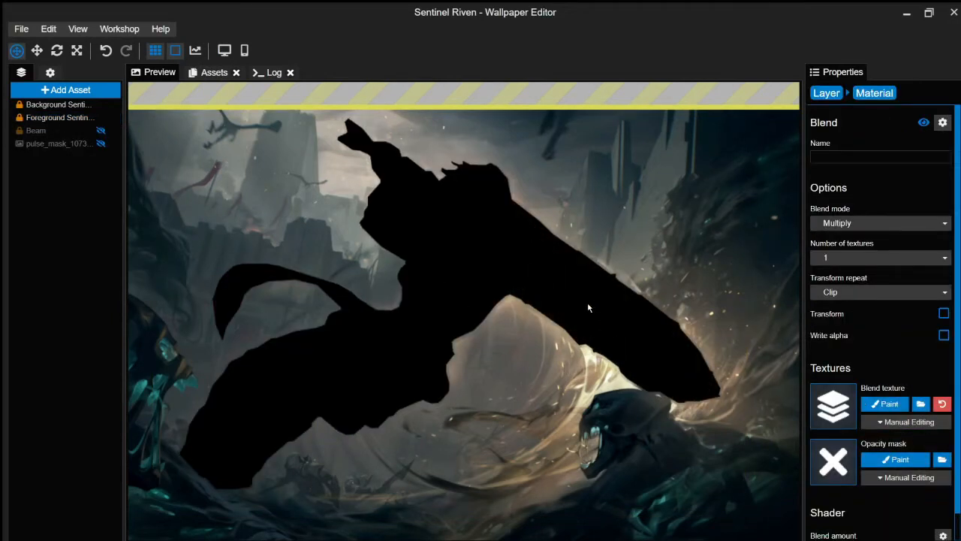
left_click(847, 222)
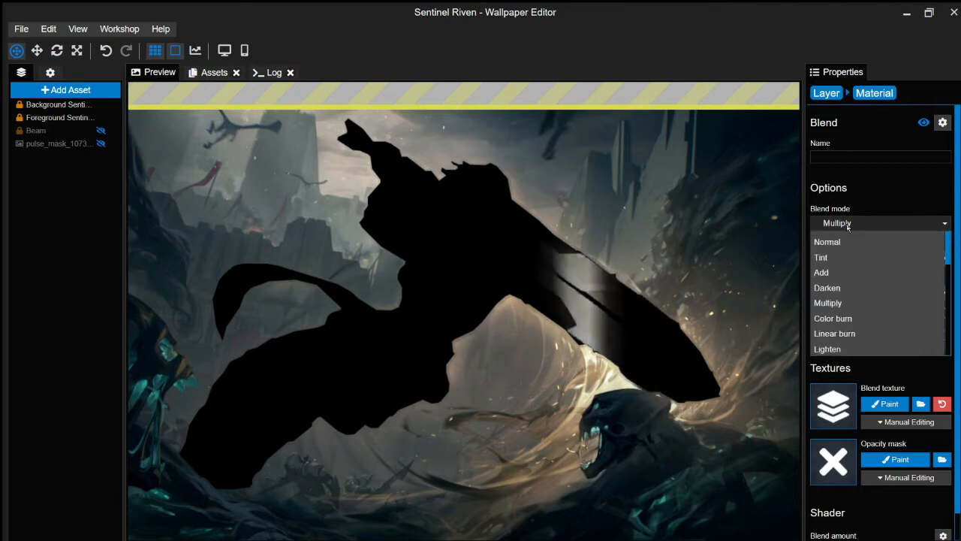
scroll(855, 338, "down", 4)
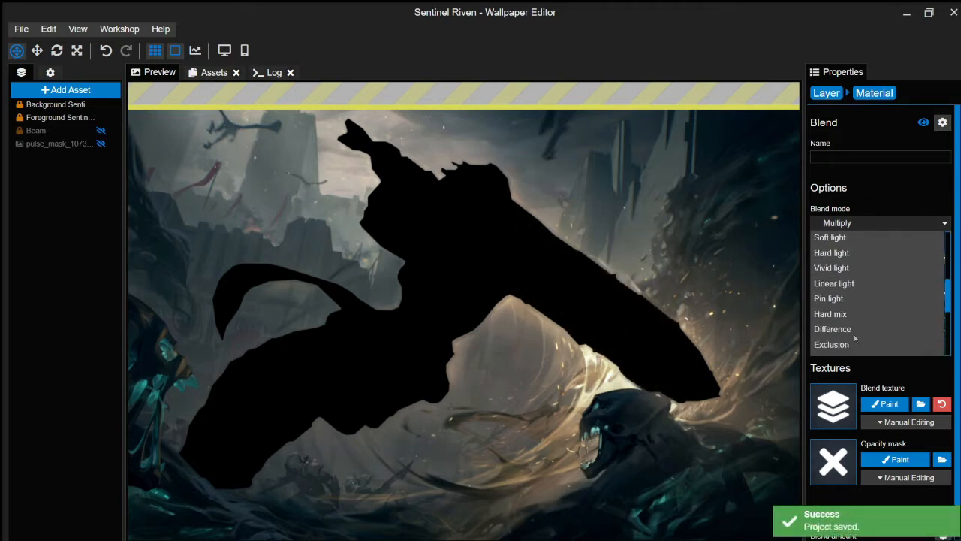
scroll(847, 285, "up", 2)
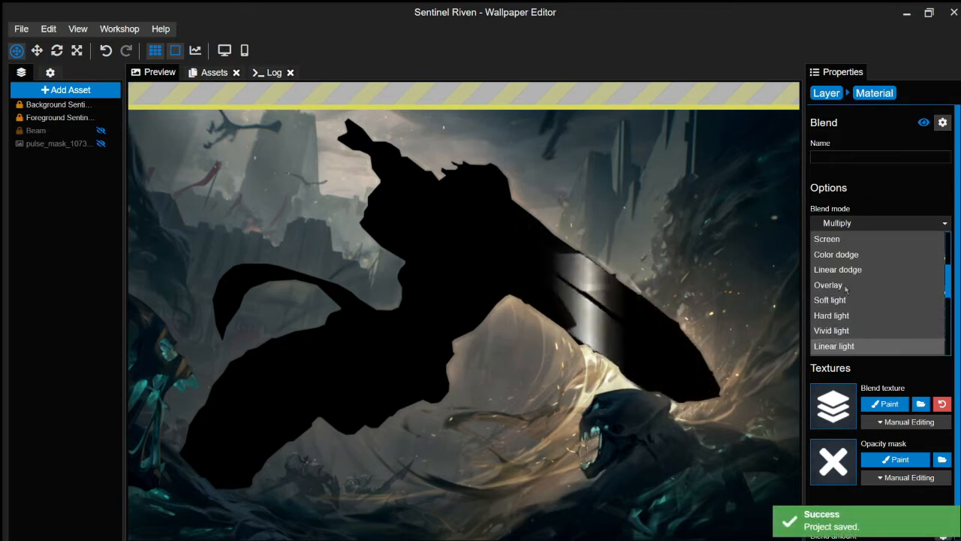
left_click(849, 269)
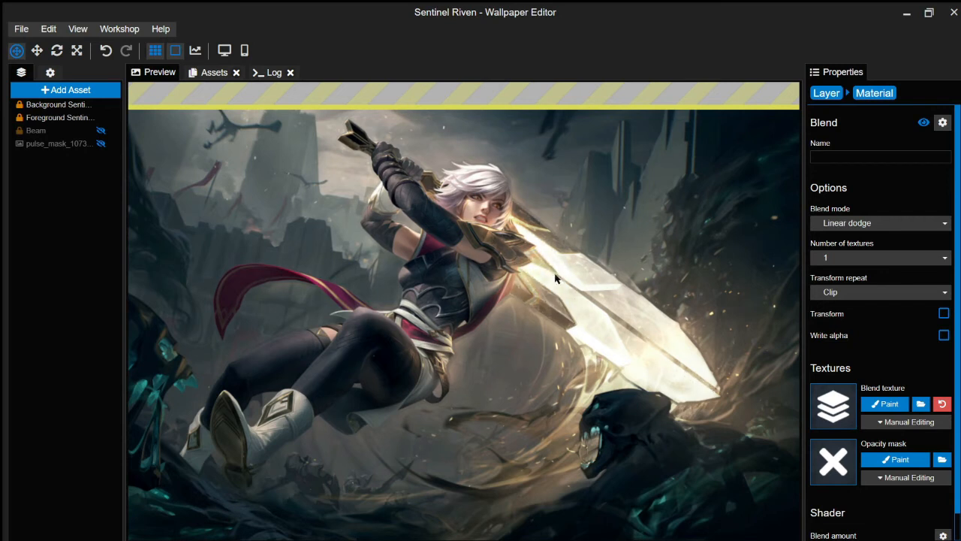
- Rotate the Beam layer's Transform angle to -150.0779, keep UV mode, and save
left_click(50, 144)
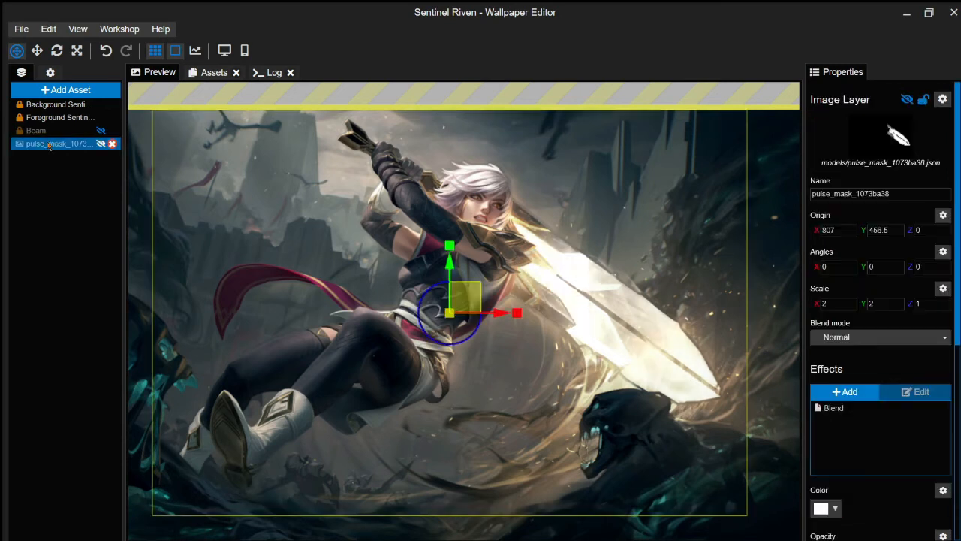
left_click(57, 132)
left_click(856, 422)
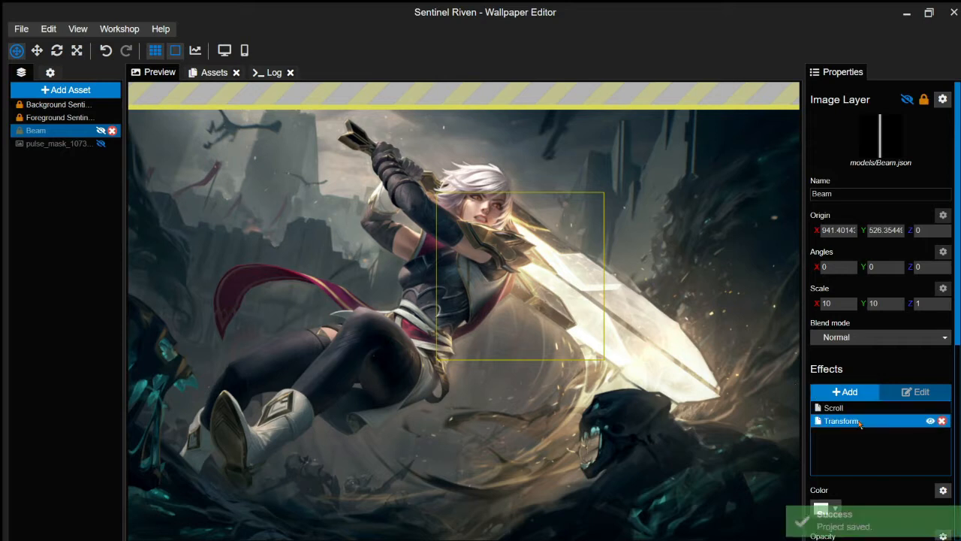
left_click(916, 392)
left_click_drag(798, 345, 866, 360)
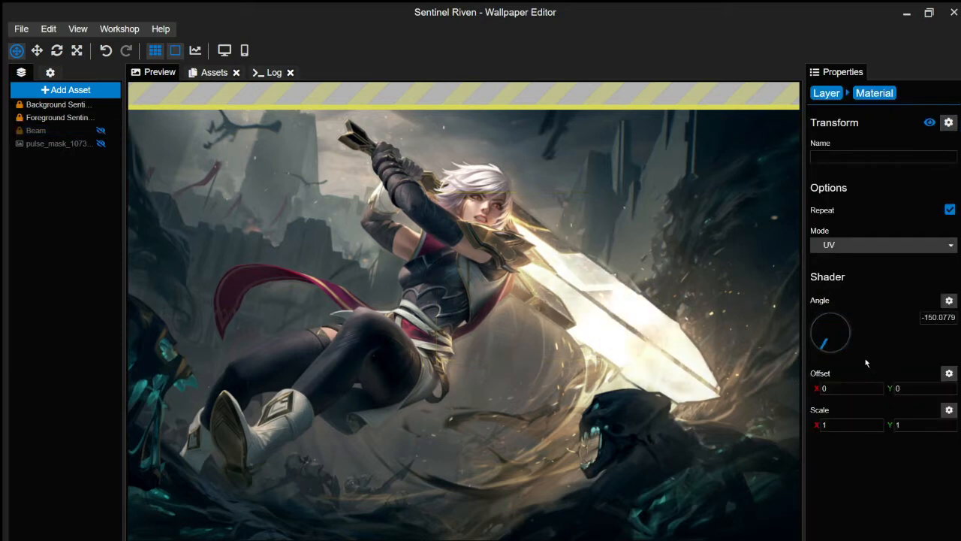
left_click(850, 252)
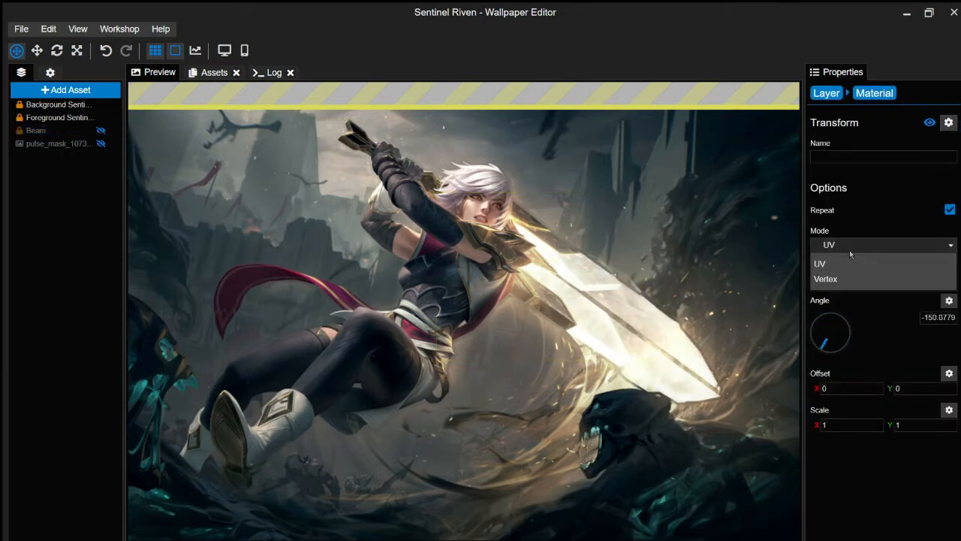
left_click(849, 250)
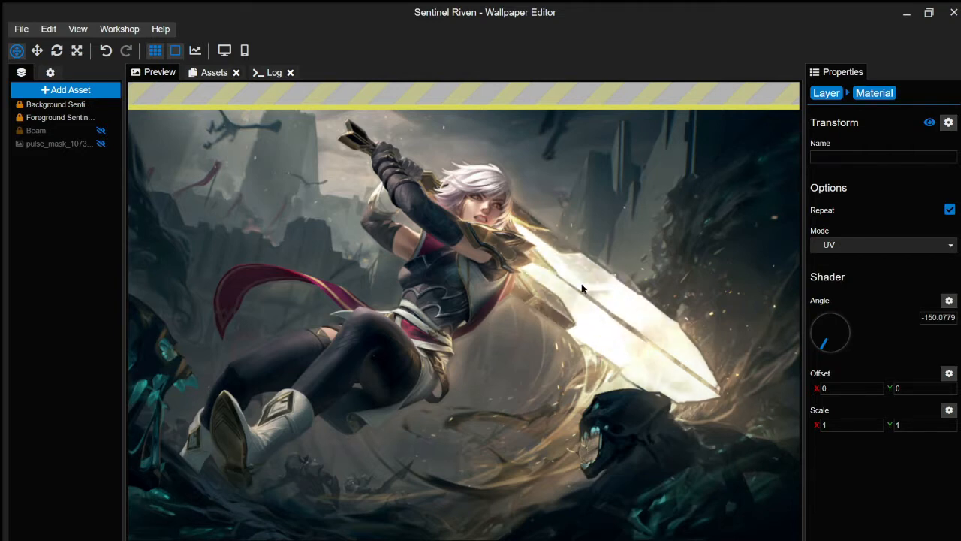
key("ctrl+s")
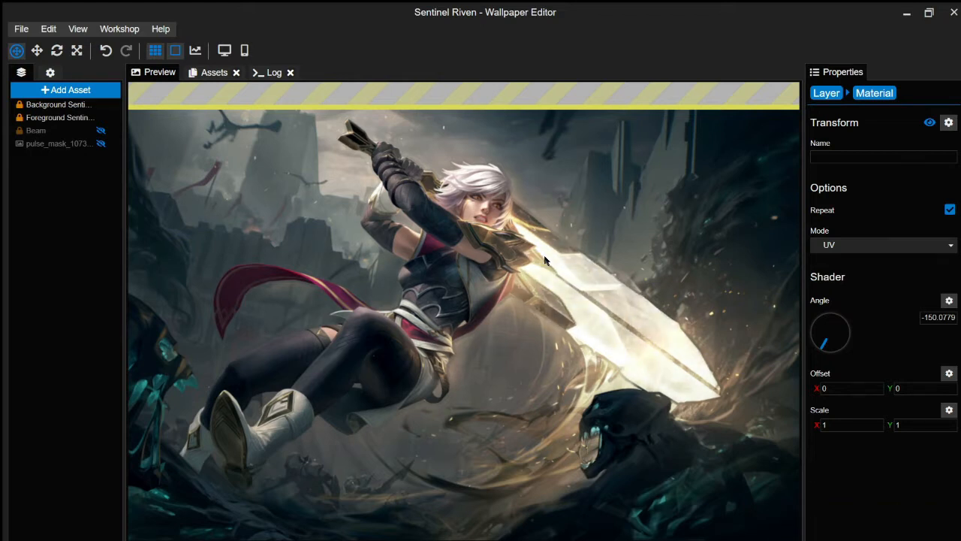
- Review the Beam and pulse_mask settings, save, then select the Foreground Sentinel Riven layer and zoom out
left_click(61, 137)
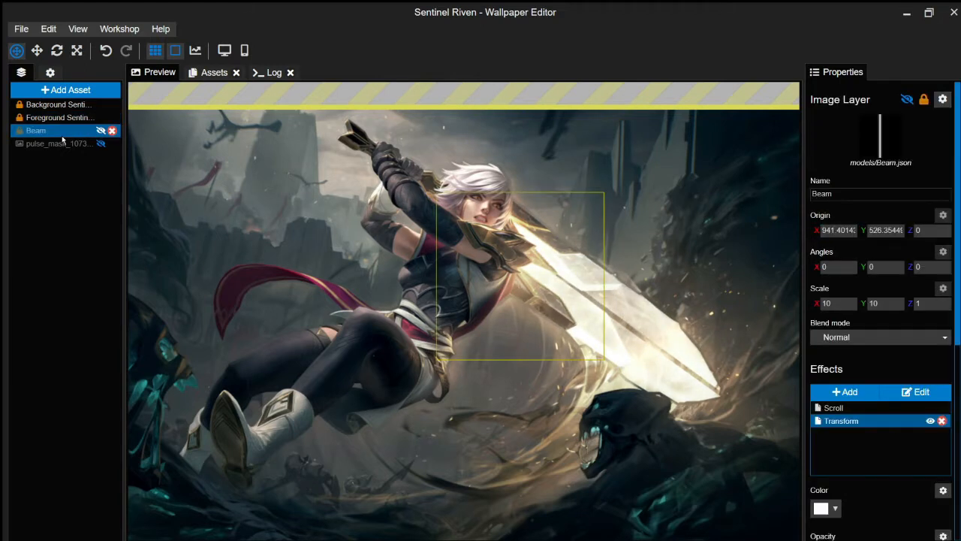
scroll(856, 372, "down", 3)
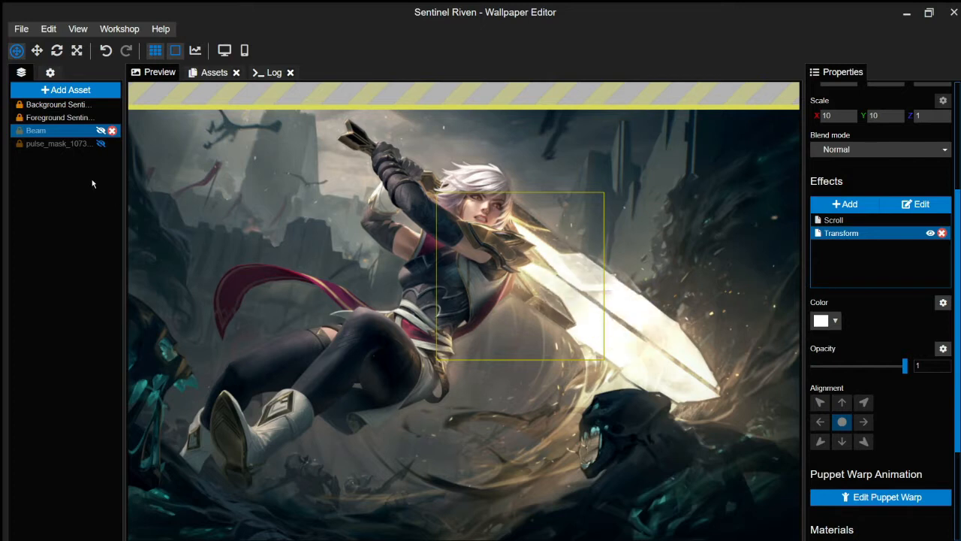
left_click(60, 145)
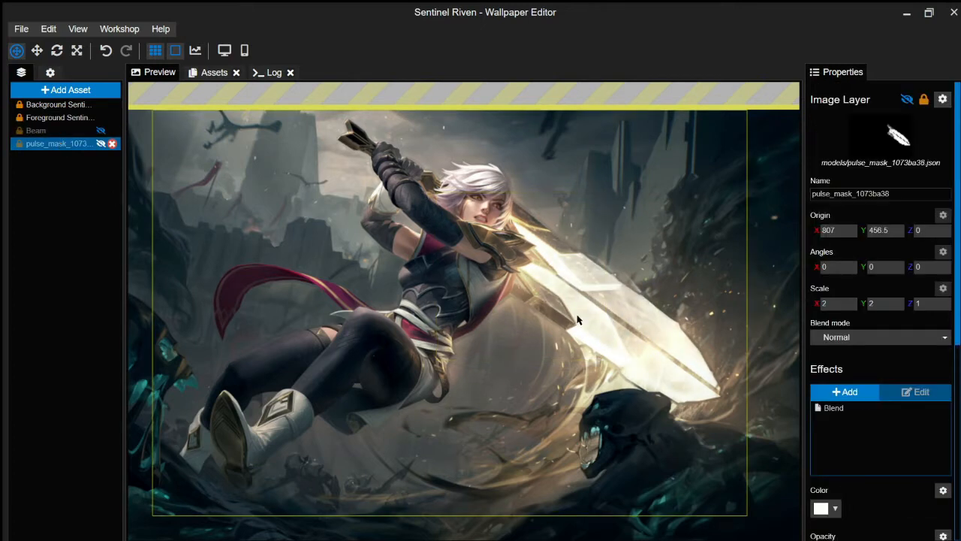
key("ctrl+s")
left_click(60, 117)
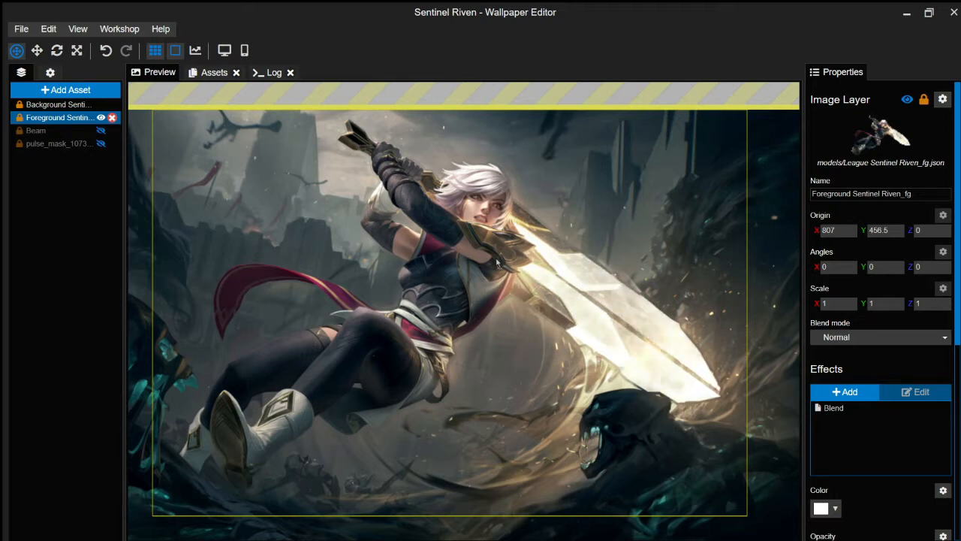
scroll(496, 261, "down", 2)
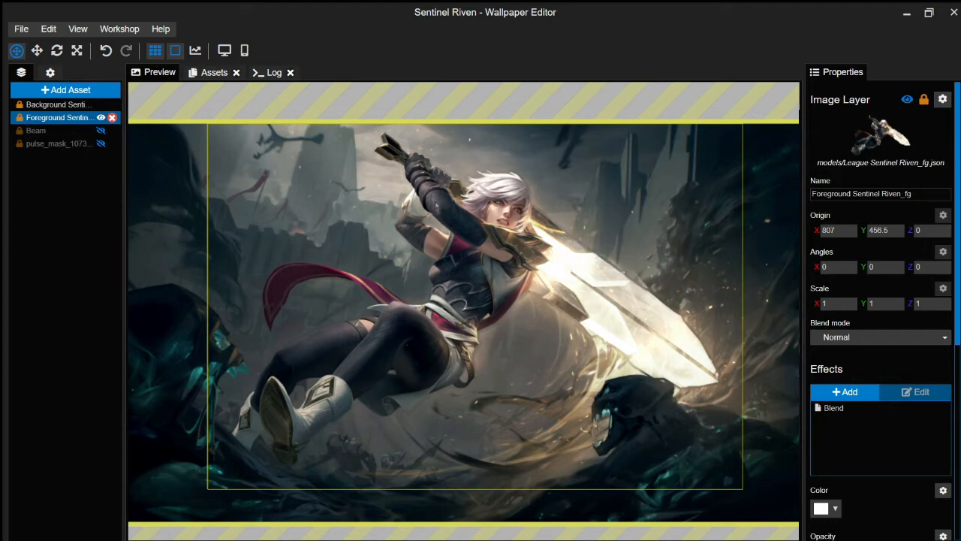
- Add Local Contrast at strength 0.5 to the foreground layer, move it above Blend, and save
left_click(843, 392)
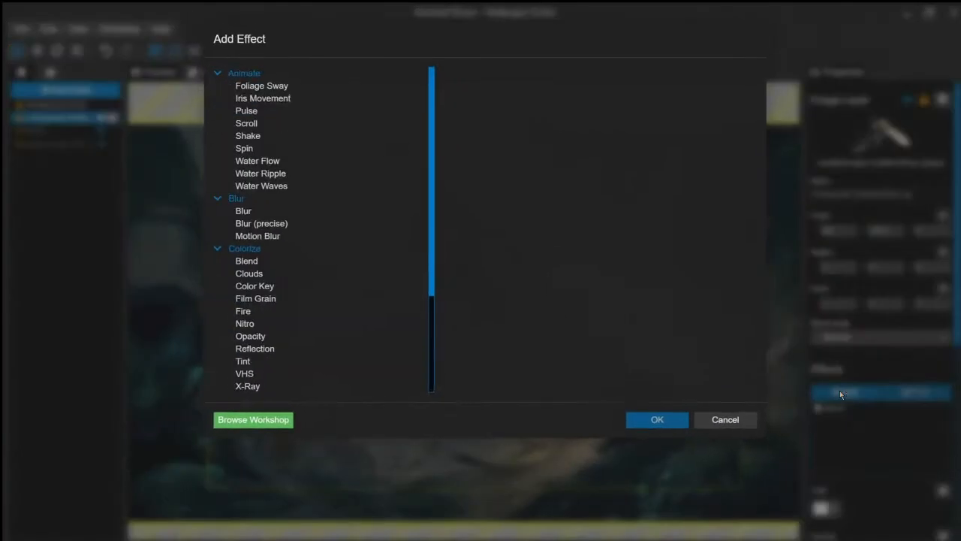
scroll(304, 270, "down", 3)
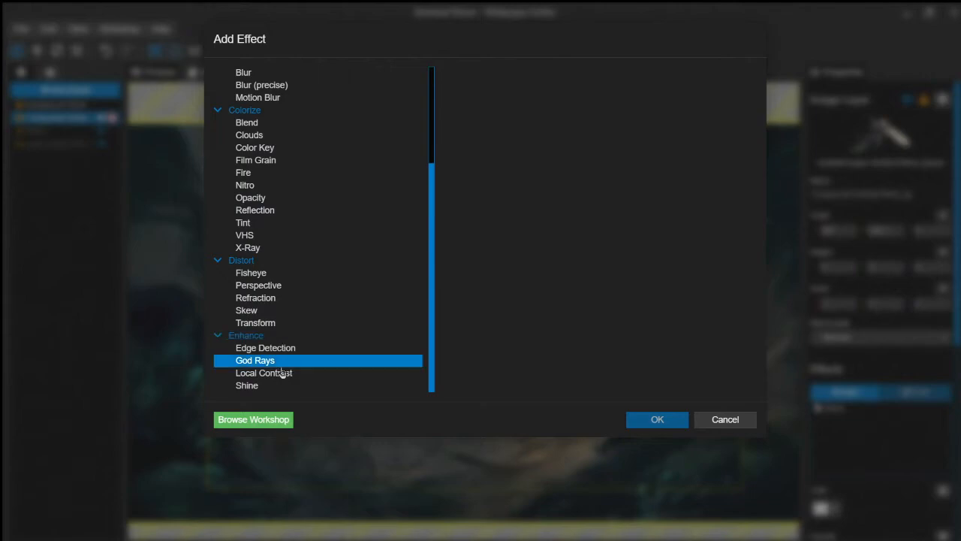
left_click(283, 370)
left_click(680, 422)
double_click(927, 473)
type("0.5")
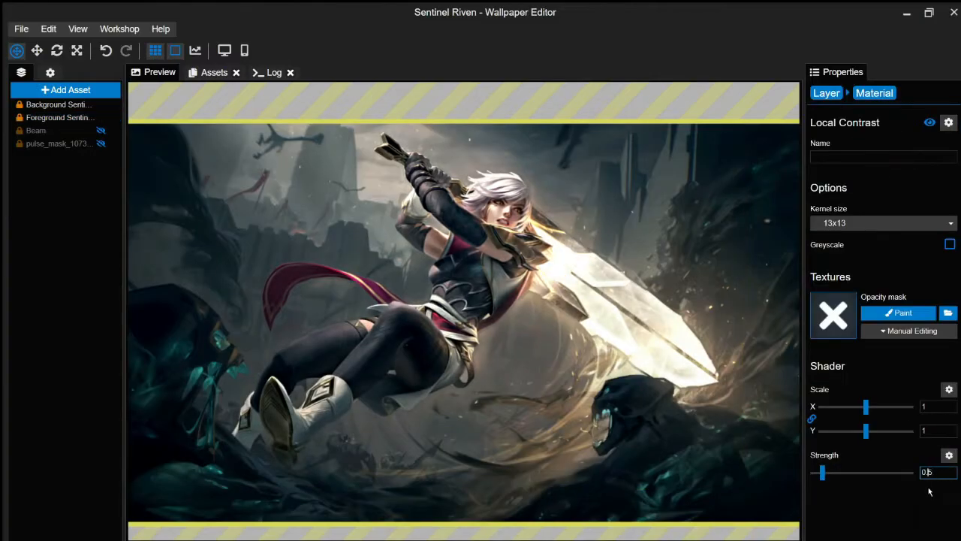
left_click(826, 93)
left_click_drag(848, 421, 848, 407)
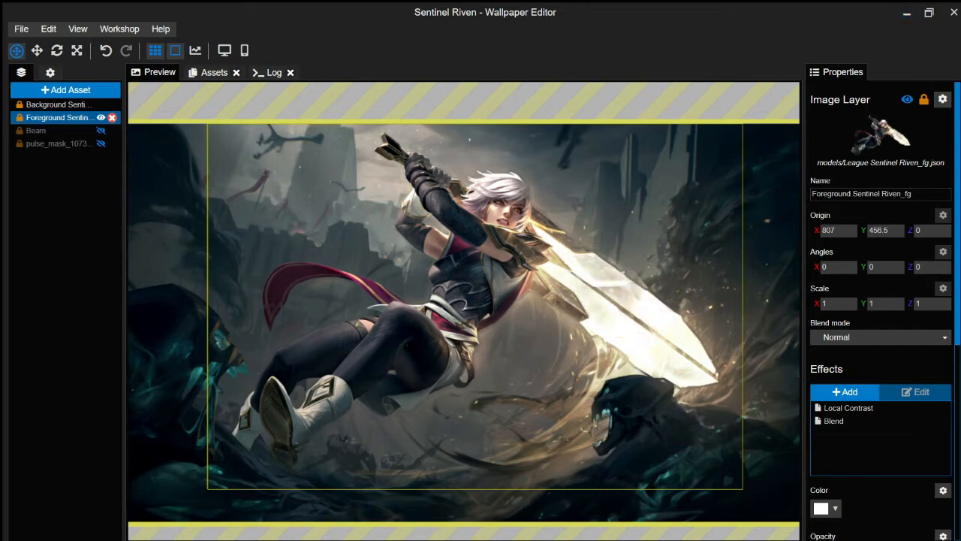
key("ctrl+s")
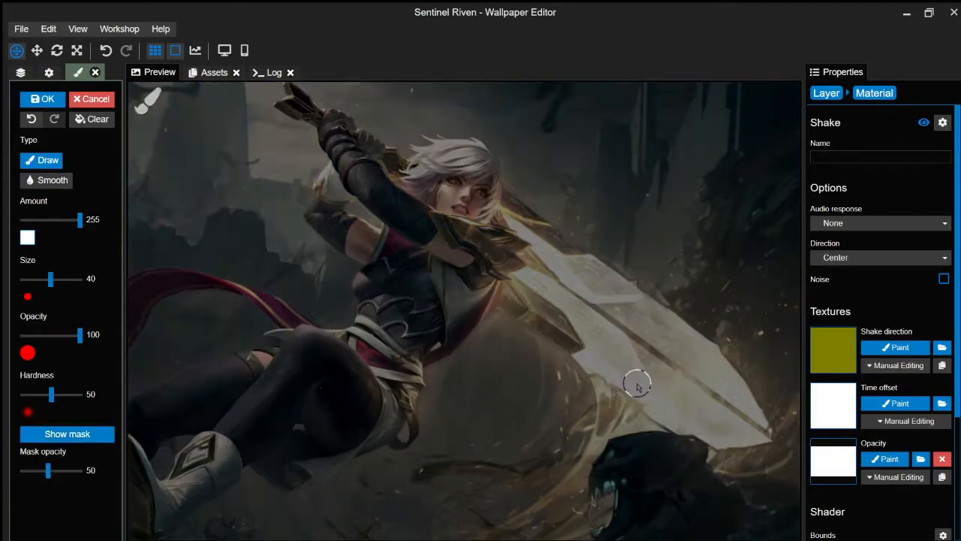
- Try painting the sword blade into a mask with adjusted brush size and hardness, then undo the strokes
scroll(637, 385, "up", 2)
key("ctrl+s")
left_click_drag(50, 279, 63, 279)
left_click_drag(481, 241, 687, 409)
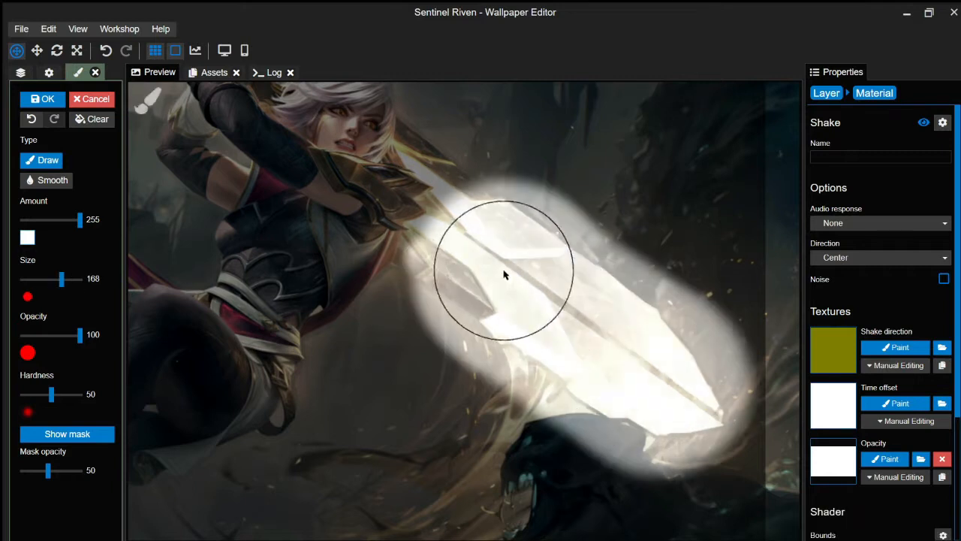
scroll(429, 158, "up", 3)
left_click_drag(51, 395, 80, 395)
mouse_move(63, 280)
left_mouse_down()
mouse_move(57, 320)
mouse_move(50, 280)
left_mouse_up()
mouse_move(401, 215)
left_mouse_down()
mouse_move(459, 133)
mouse_move(581, 294)
left_mouse_up()
key("ctrl+z")
left_click_drag(50, 280, 42, 279)
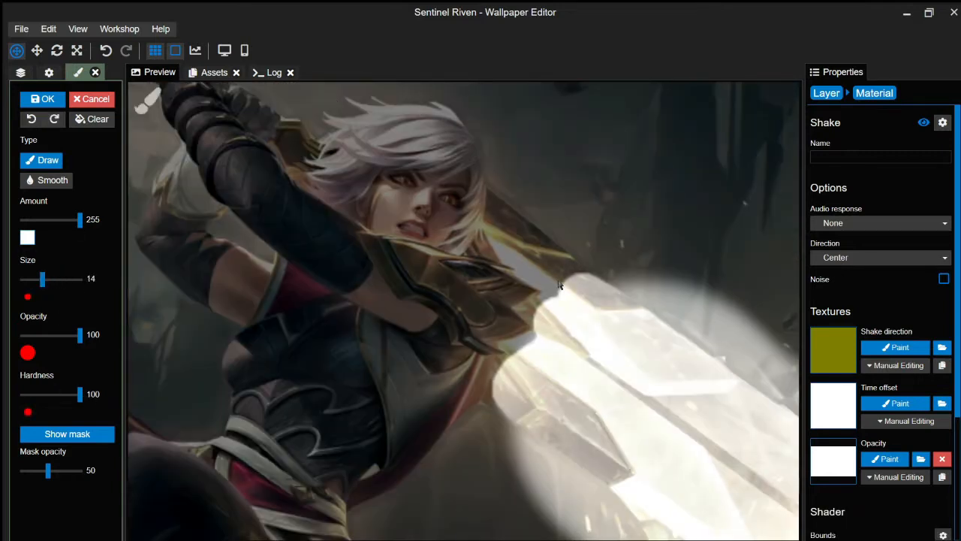
mouse_move(532, 313)
left_mouse_down()
mouse_move(517, 255)
mouse_move(741, 430)
left_mouse_up()
key("ctrl+z")
key("ctrl+z")
key("ctrl+z")
key("ctrl+z")
key("ctrl+z")
key("ctrl+z")
left_click(42, 98)
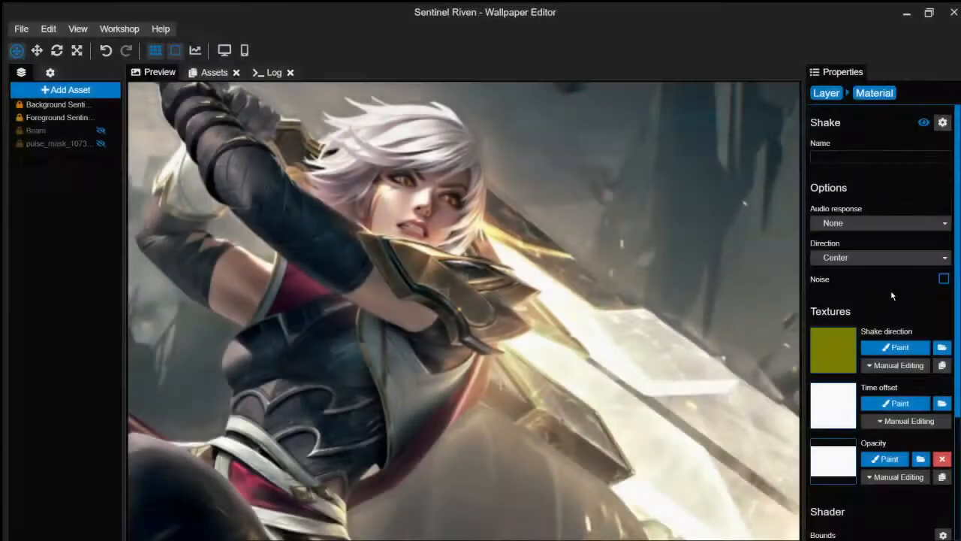
key("ctrl+s")
- Paint the Shake opacity mask over the blade, pommel, hilt and arm with a size-7 brush
left_click(889, 459)
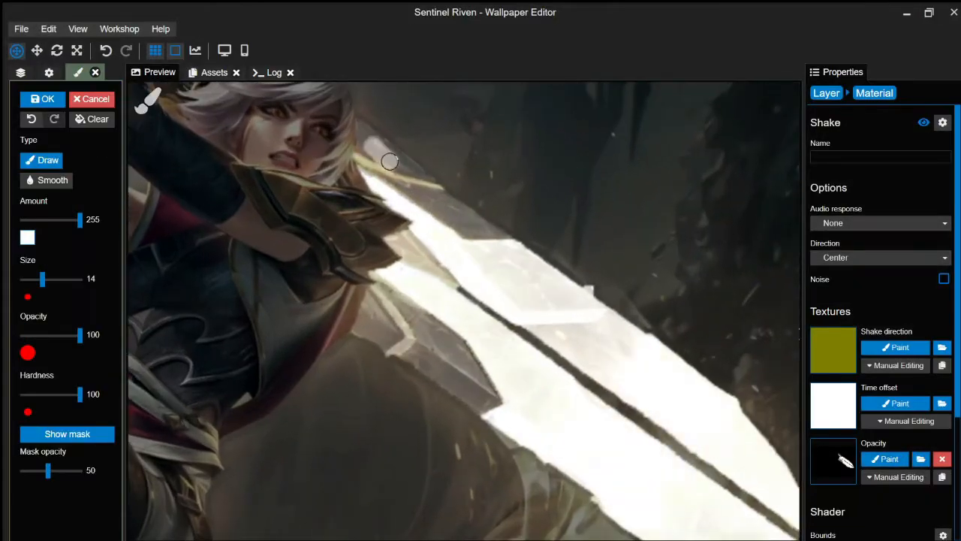
key("ctrl+s")
mouse_move(437, 313)
left_mouse_down()
mouse_move(413, 350)
mouse_move(472, 369)
mouse_move(412, 331)
left_mouse_up()
scroll(435, 218, "up", 3)
scroll(429, 196, "down", 5)
left_click_drag(429, 196, 422, 182)
mouse_move(258, 148)
left_mouse_down()
mouse_move(531, 331)
mouse_move(621, 347)
left_mouse_up()
left_click_drag(223, 105, 201, 154)
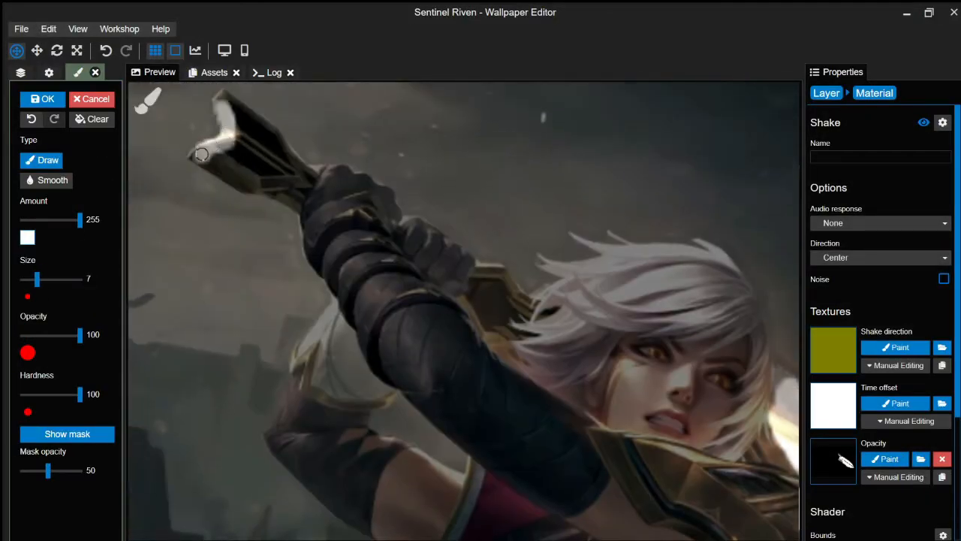
scroll(273, 150, "down", 3)
scroll(390, 252, "up", 5)
mouse_move(394, 254)
left_mouse_down()
mouse_move(463, 311)
mouse_move(317, 190)
mouse_move(561, 409)
mouse_move(397, 443)
mouse_move(389, 358)
left_mouse_up()
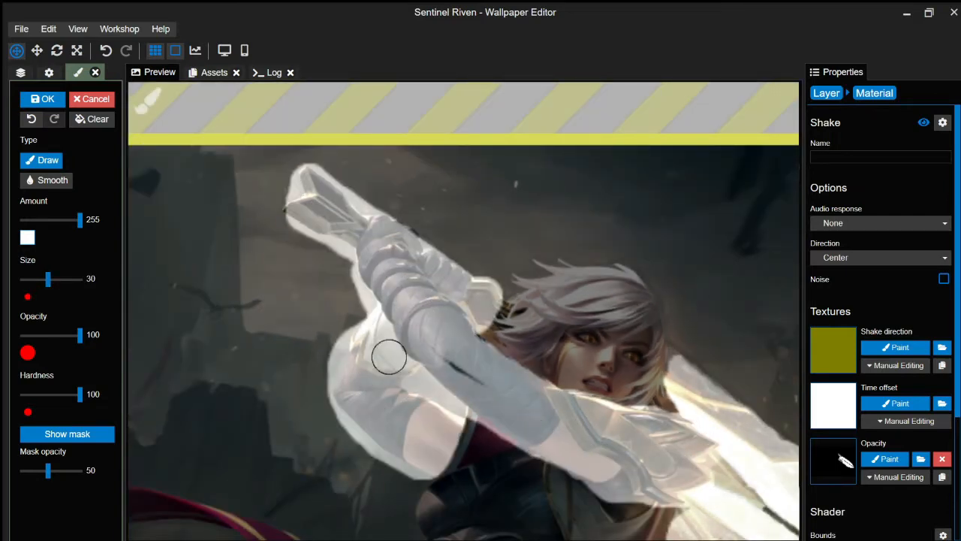
scroll(483, 321, "down", 3)
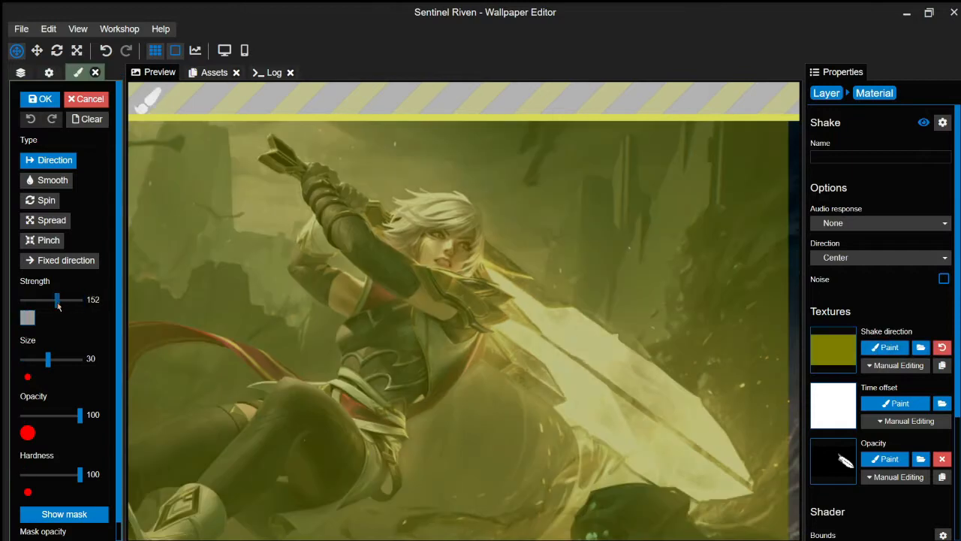
- Paint the push shake direction over the sword, head, shoulder armour and handle at strength 147
left_click(39, 199)
key("ctrl+s")
left_click(48, 160)
scroll(622, 300, "up", 5)
mouse_move(622, 301)
left_mouse_down()
mouse_move(517, 313)
mouse_move(423, 208)
left_mouse_up()
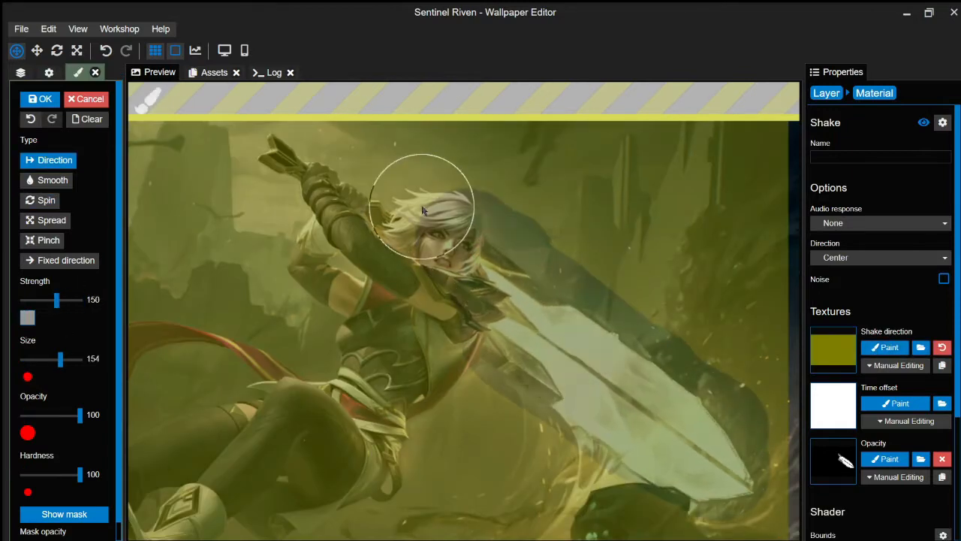
left_click_drag(56, 300, 21, 300)
scroll(406, 332, "up", 3)
mouse_move(473, 372)
left_mouse_down()
mouse_move(452, 319)
mouse_move(496, 300)
mouse_move(512, 261)
mouse_move(472, 374)
left_mouse_up()
scroll(472, 375, "down", 2)
left_click_drag(23, 300, 56, 300)
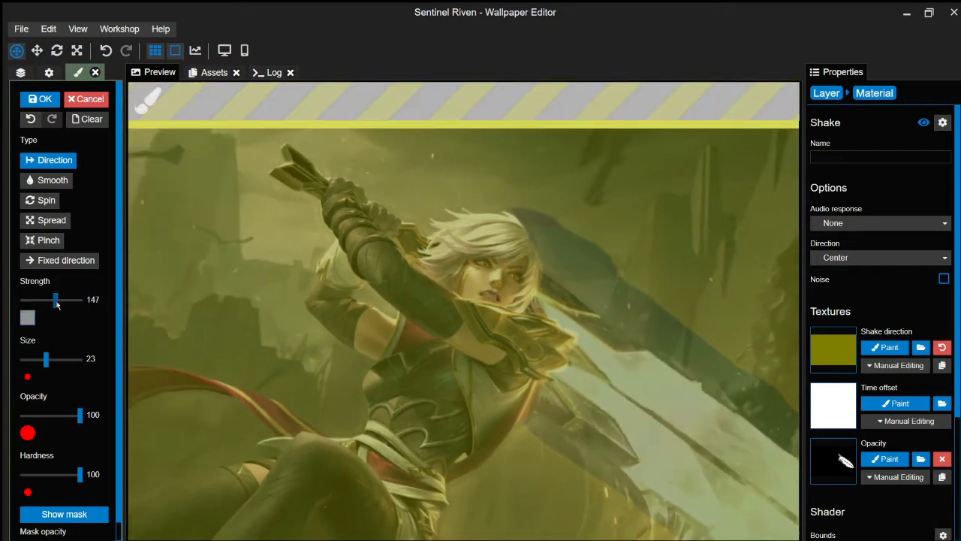
left_click_drag(289, 169, 402, 244)
- Paint direction over the forearm and scarf edge, set Shake strength to 0.075, and save
mouse_move(57, 300)
left_mouse_down()
mouse_move(22, 299)
mouse_move(51, 299)
left_mouse_up()
mouse_move(460, 348)
left_mouse_down()
mouse_move(365, 278)
mouse_move(293, 338)
mouse_move(390, 305)
mouse_move(509, 367)
mouse_move(530, 352)
left_mouse_up()
left_click_drag(57, 319, 45, 319)
mouse_move(473, 309)
left_mouse_down()
mouse_move(557, 350)
mouse_move(489, 337)
mouse_move(463, 307)
mouse_move(560, 342)
left_mouse_up()
scroll(442, 338, "up", 5)
scroll(880, 390, "down", 4)
double_click(930, 524)
type("0.075")
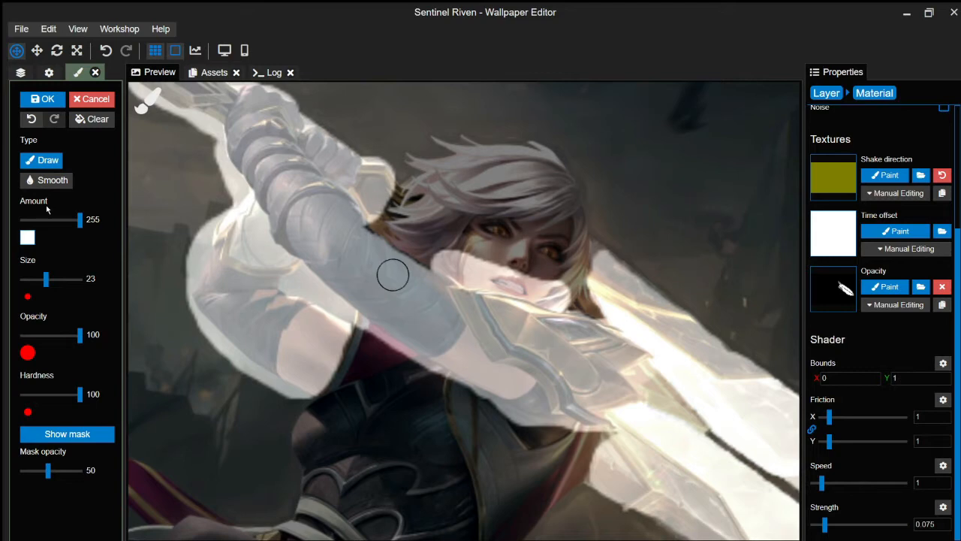
key("ctrl+s")
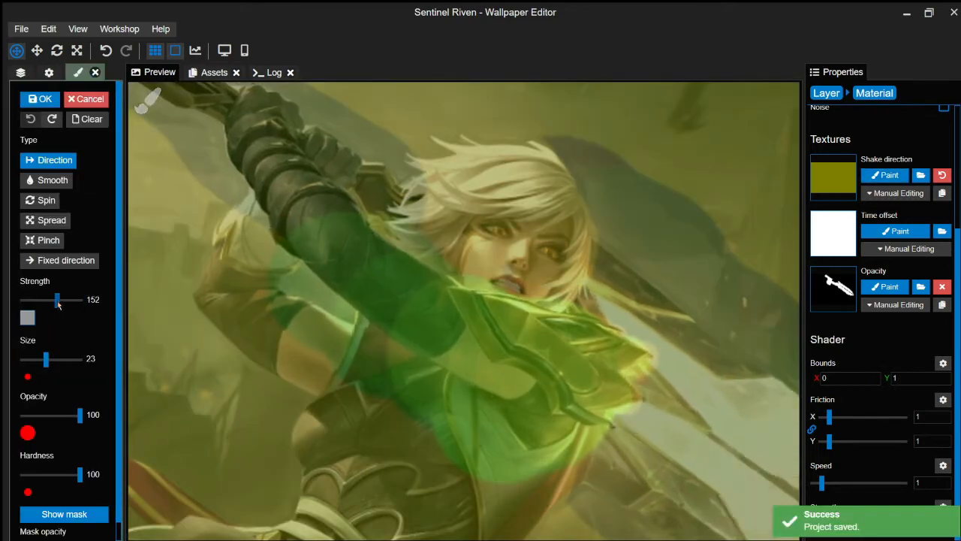
- Paint direction over the left arm, finish painting, and name the effect 'Arms and Sword shake'
mouse_move(263, 233)
left_mouse_down()
mouse_move(317, 343)
mouse_move(247, 368)
mouse_move(268, 296)
mouse_move(222, 246)
left_mouse_up()
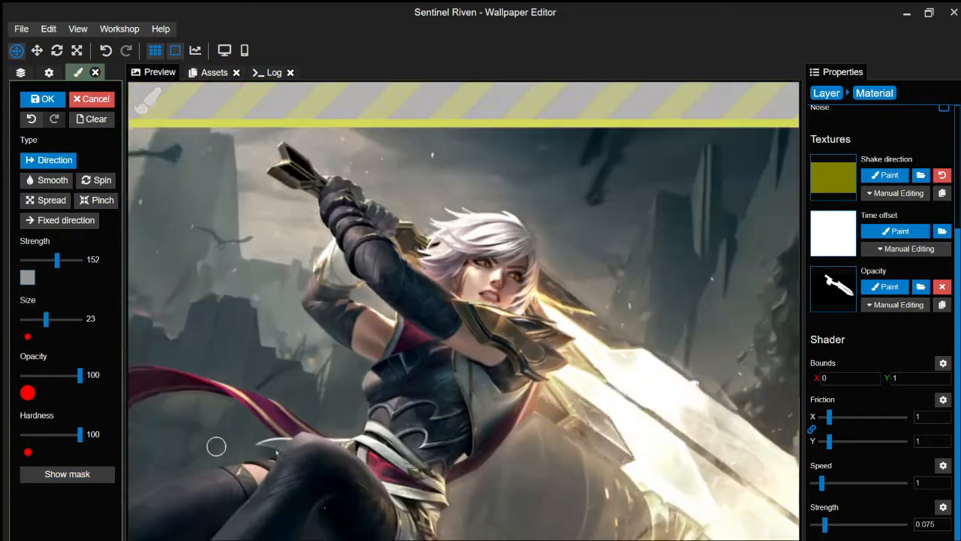
left_click(54, 106)
left_click(869, 154)
type("Arms and Sword shake")
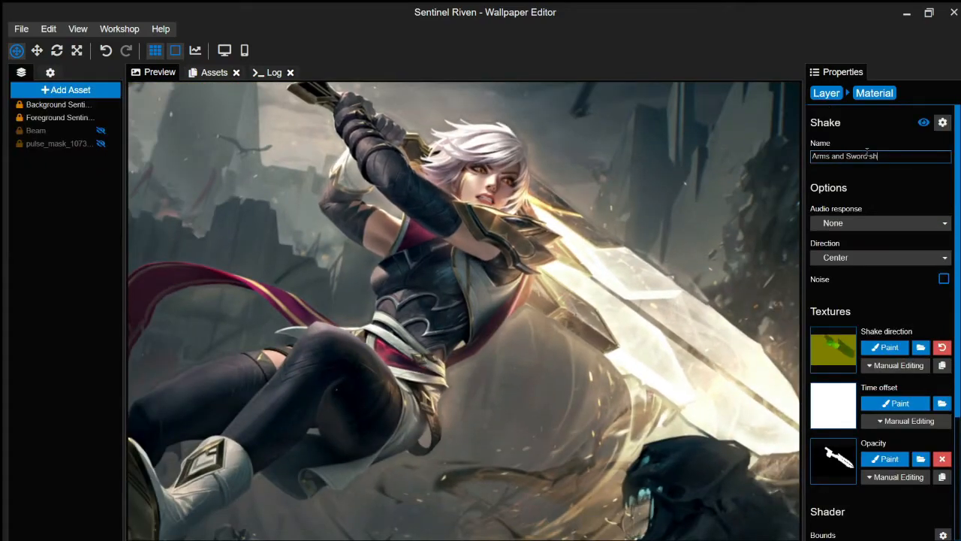
key("Return")
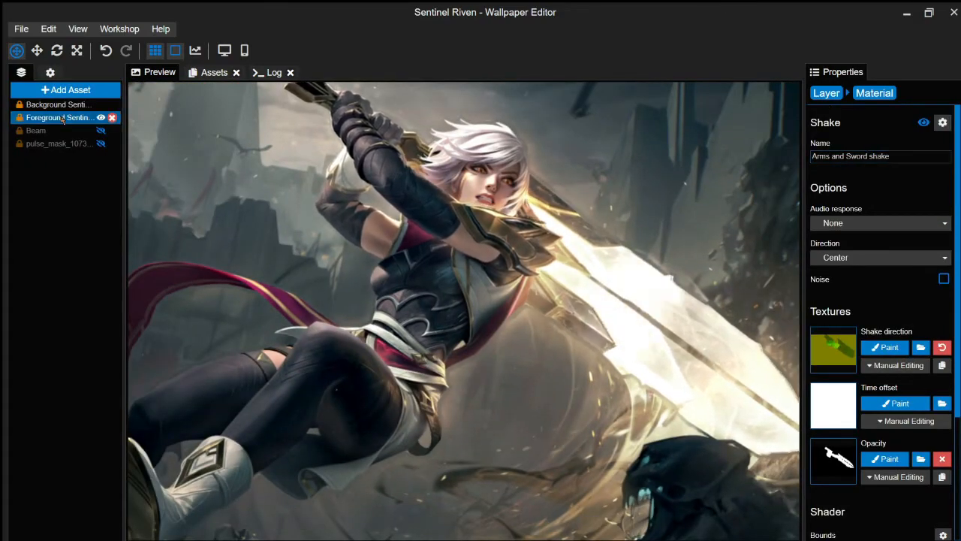
- Paint the new Shake effect's opacity mask over Riven's hair and face
left_click(62, 117)
scroll(441, 328, "down", 2)
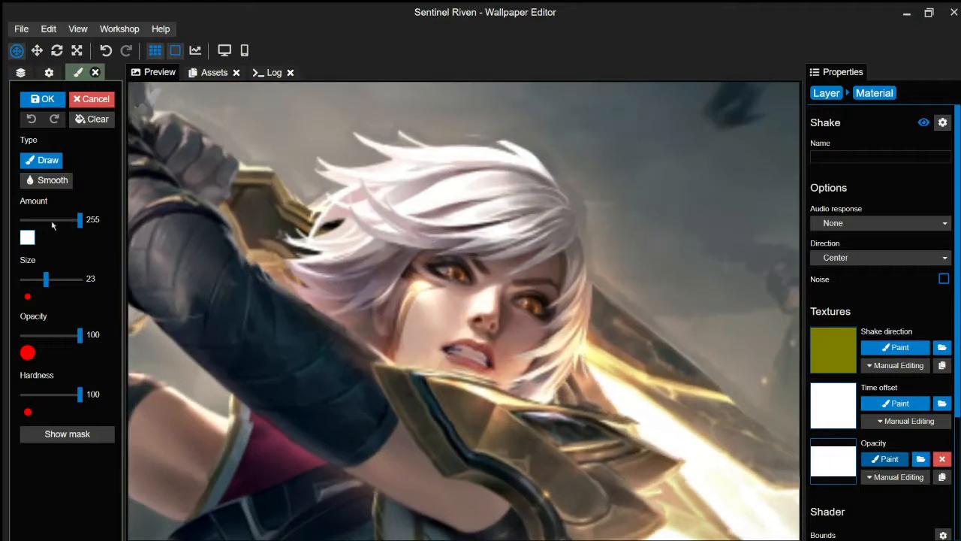
left_click(67, 434)
mouse_move(521, 365)
left_mouse_down()
mouse_move(414, 145)
mouse_move(328, 270)
mouse_move(346, 220)
mouse_move(536, 232)
left_mouse_up()
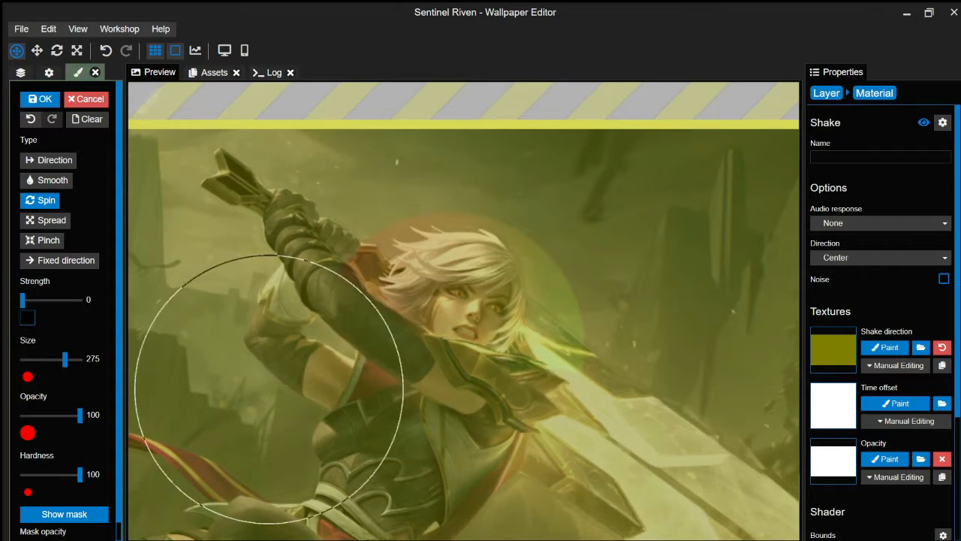
left_click(65, 514)
left_click(46, 101)
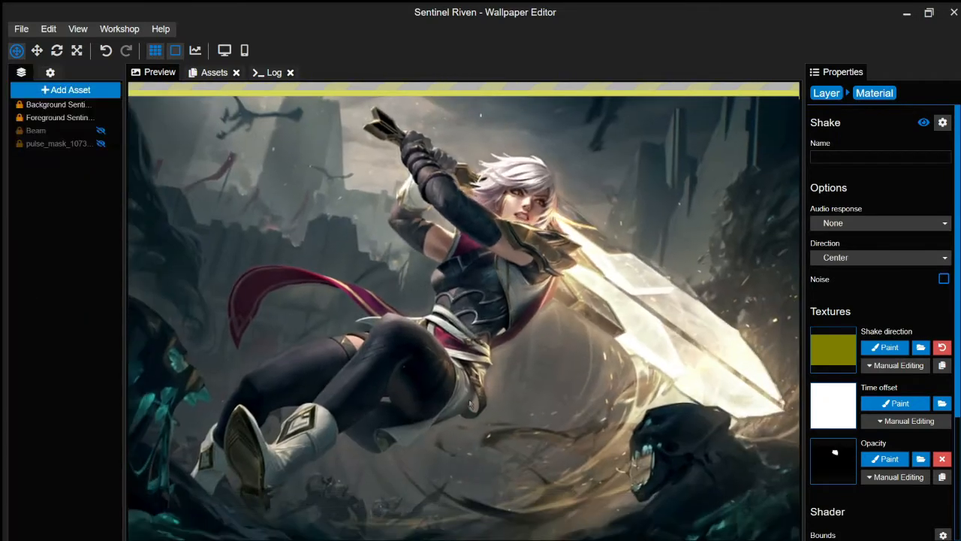
- Name the second Shake effect 'Head Shake'
left_click(877, 158)
type("Head S")
type("hake")
left_click(826, 93)
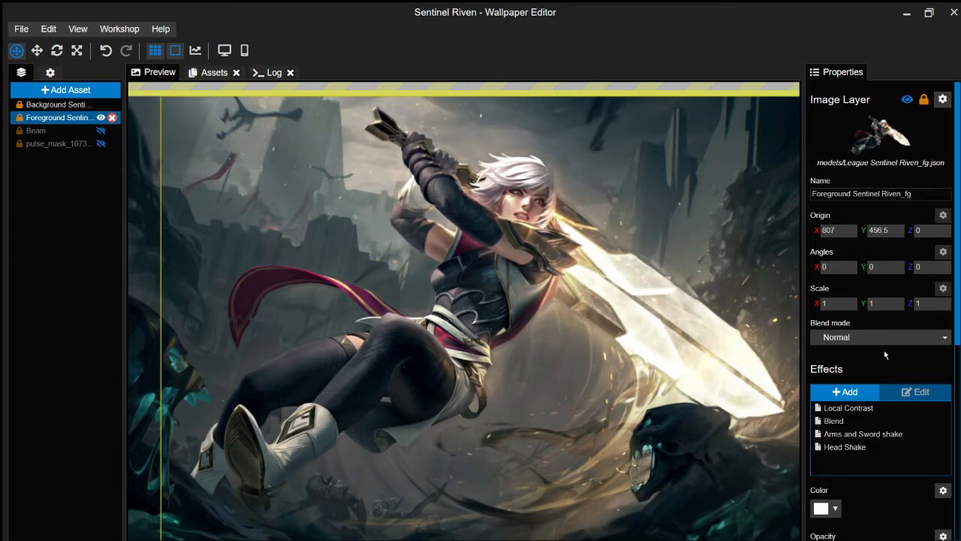
key("ctrl+s")
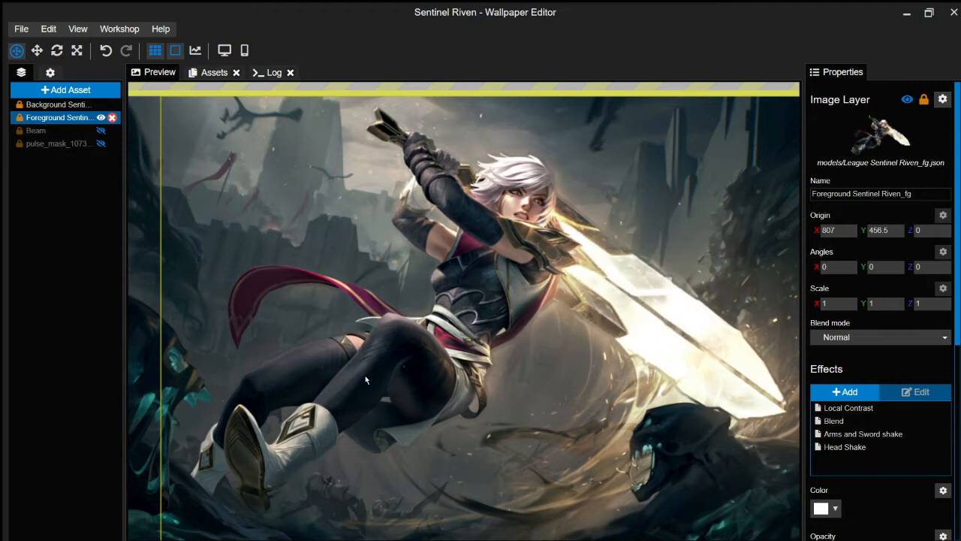
scroll(365, 380, "down", 1)
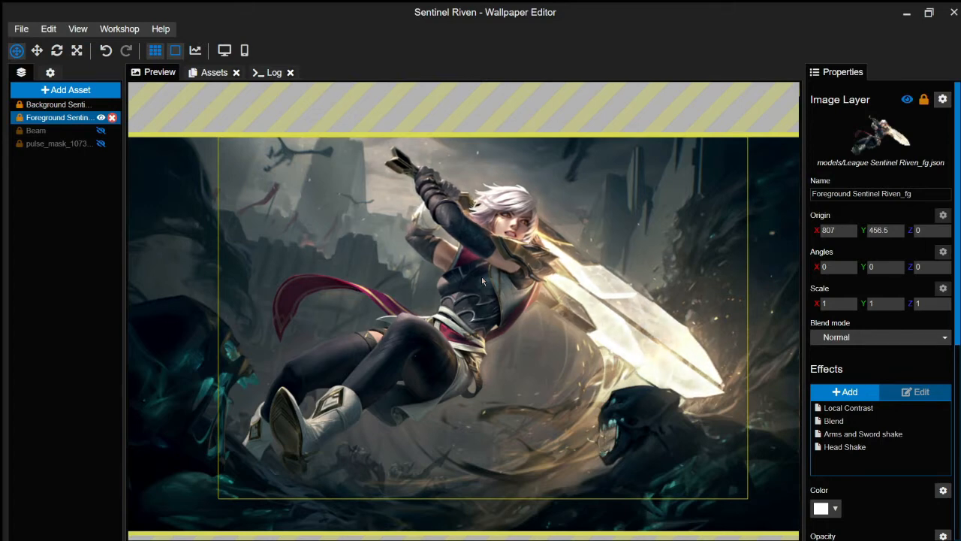
scroll(481, 276, "up", 1)
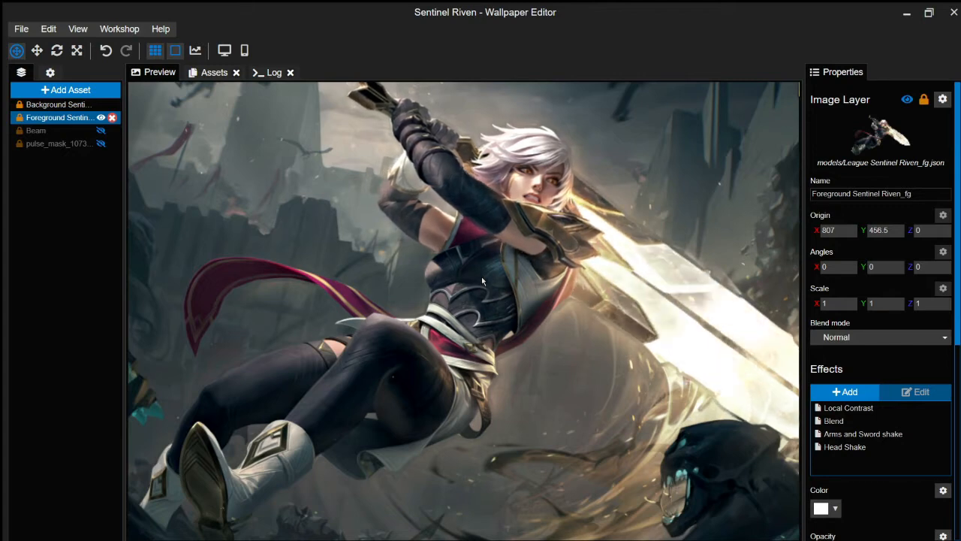
scroll(487, 258, "down", 1)
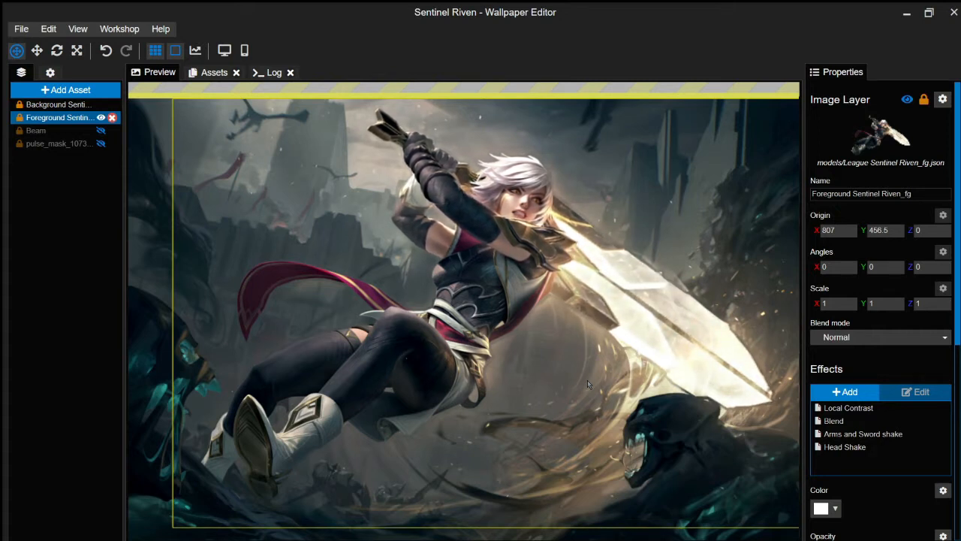
left_click_drag(537, 333, 538, 324)
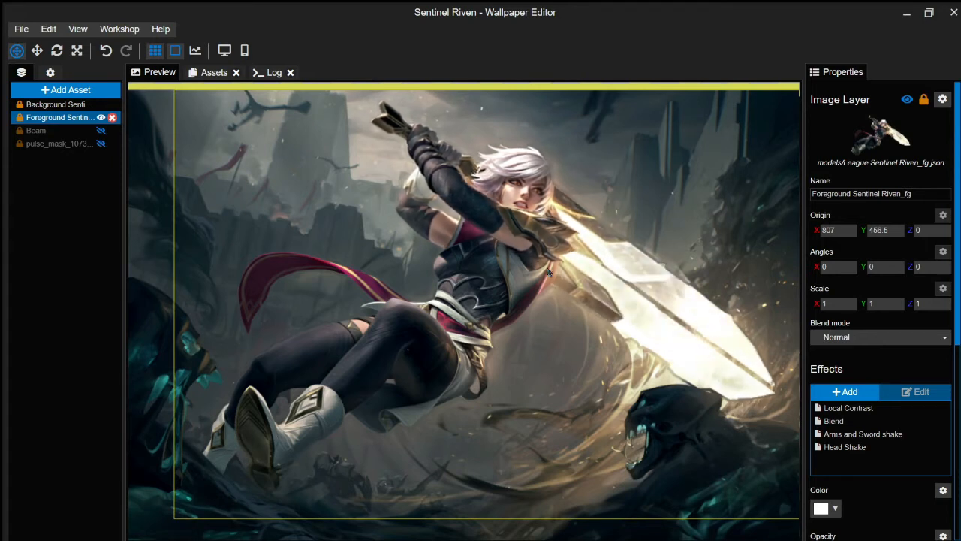
- Rename the Head Shake effect by appending '& Double' to its name
scroll(492, 271, "up", 4)
left_click(845, 447)
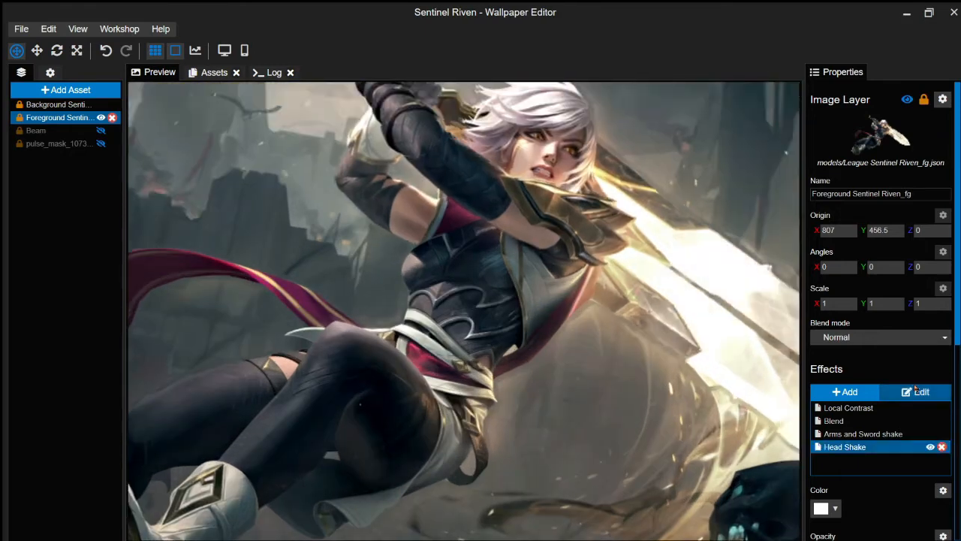
left_click(915, 392)
left_click(885, 347)
scroll(582, 373, "up", 4)
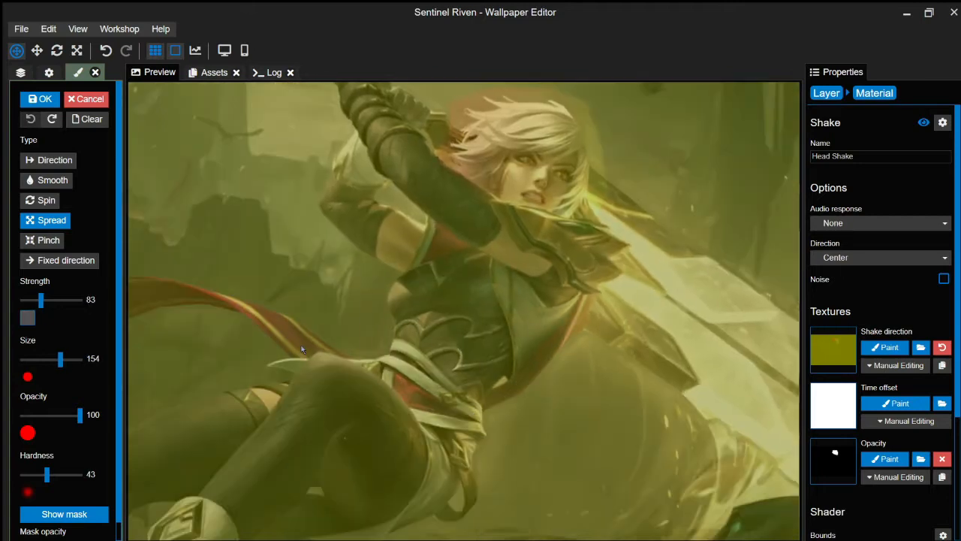
key("ctrl+y")
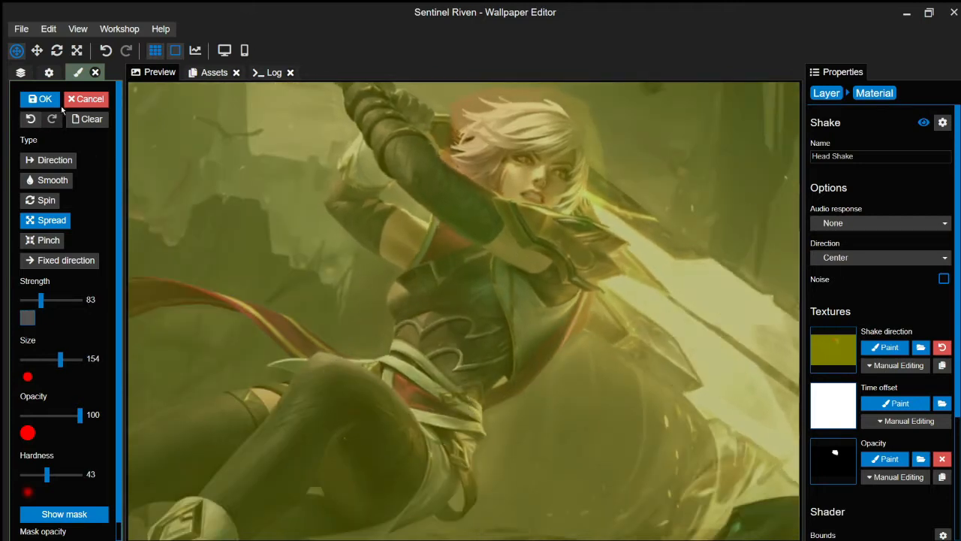
left_click(832, 156)
type("& Double")
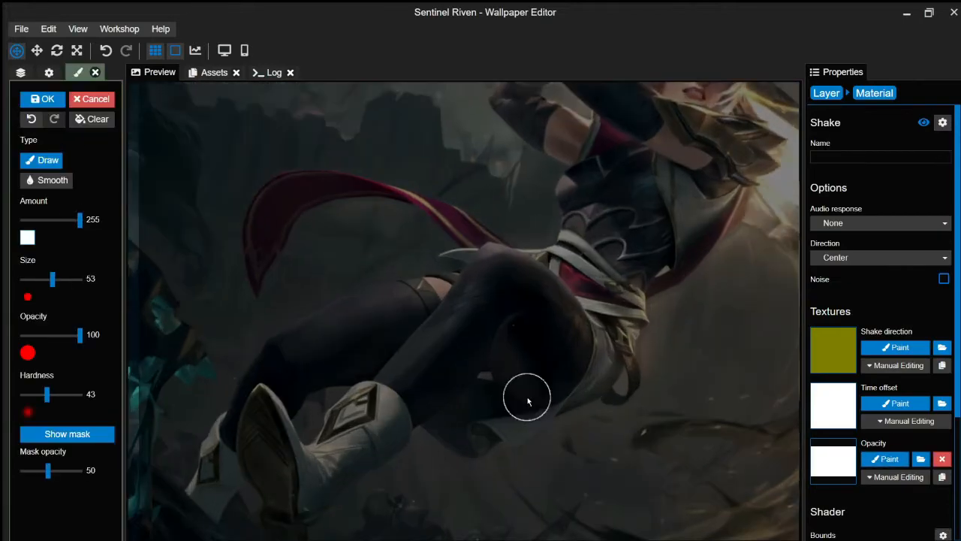
- Mask a new shake to Riven's legs with downward direction toward the boots, save, and start naming it
mouse_move(527, 397)
left_mouse_down()
mouse_move(496, 277)
mouse_move(353, 418)
left_mouse_up()
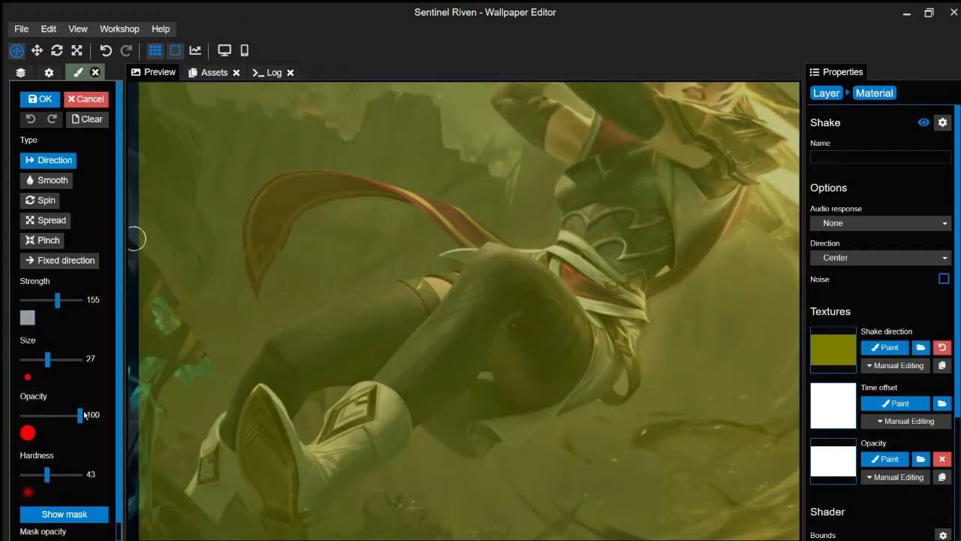
left_click_drag(315, 492, 393, 408)
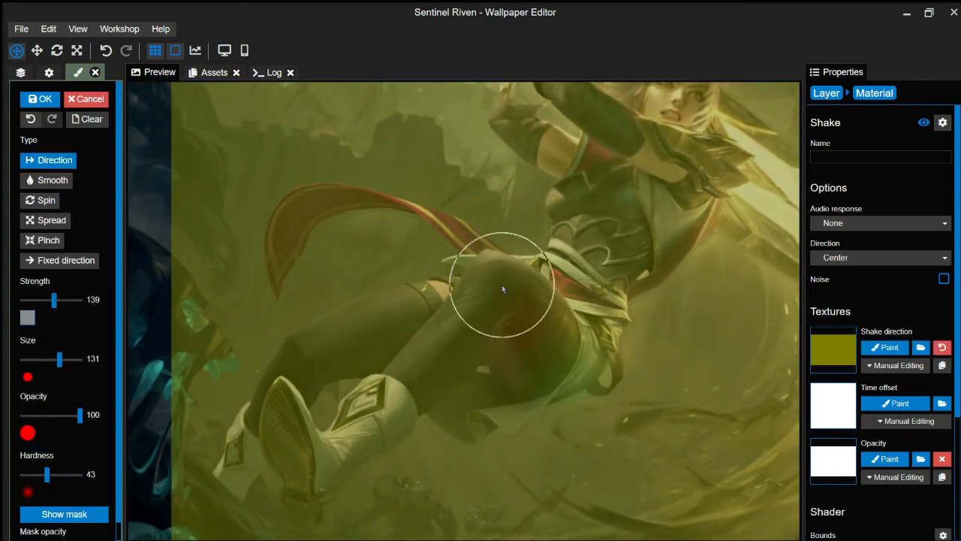
left_click_drag(502, 285, 368, 436)
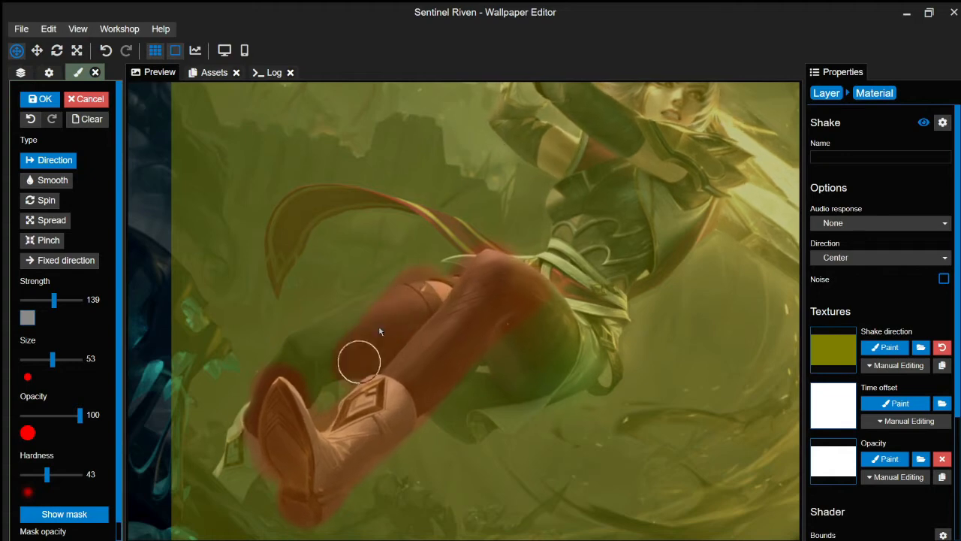
mouse_move(379, 331)
left_mouse_down()
mouse_move(294, 345)
mouse_move(231, 492)
left_mouse_up()
left_click(65, 514)
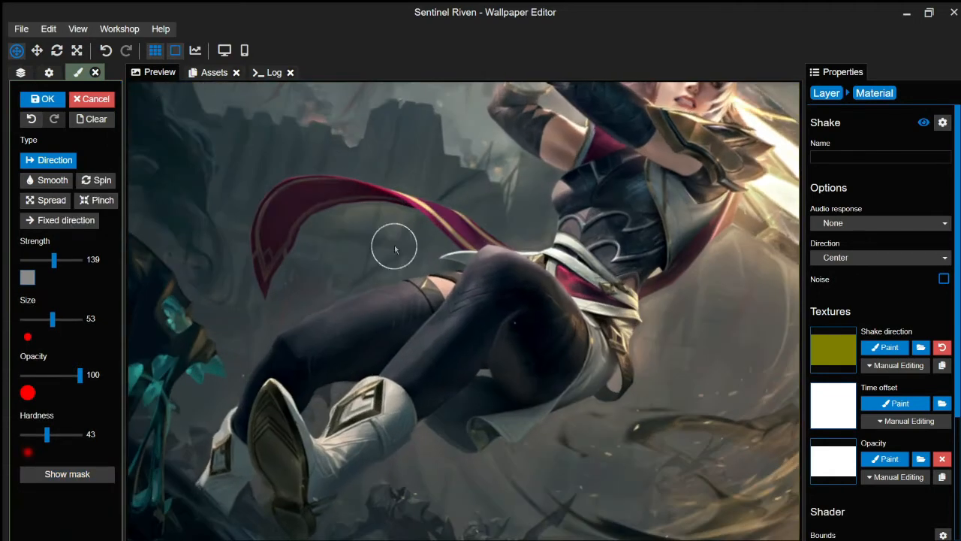
scroll(405, 255, "down", 3)
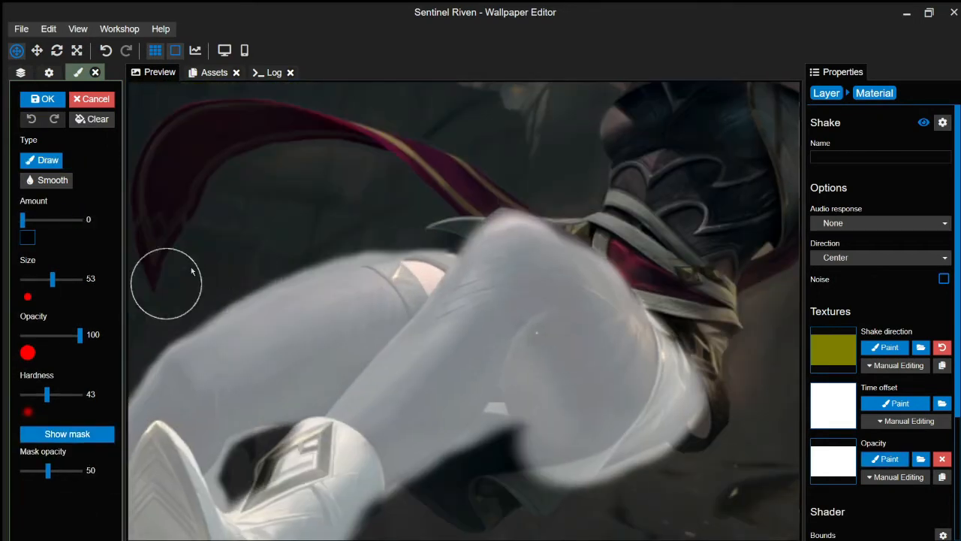
left_click(78, 434)
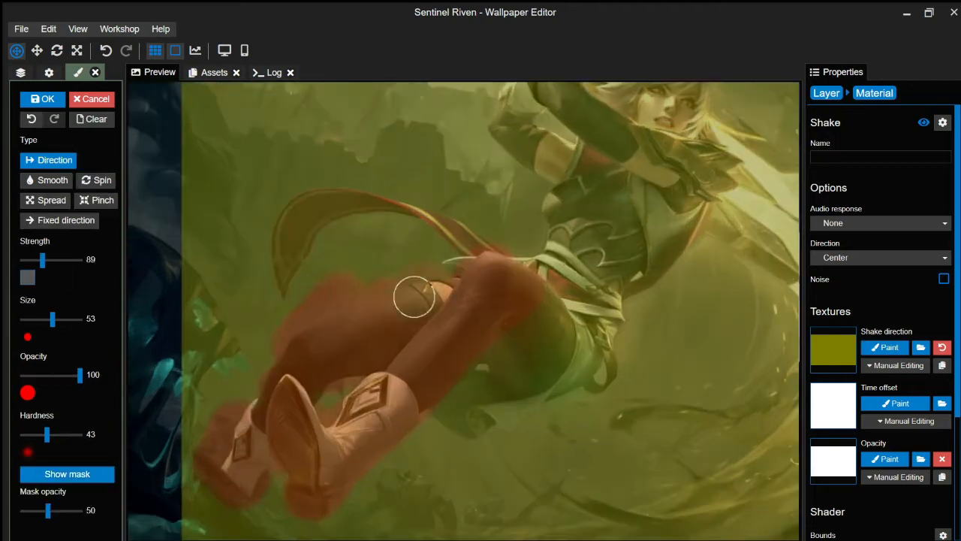
key("ctrl+s")
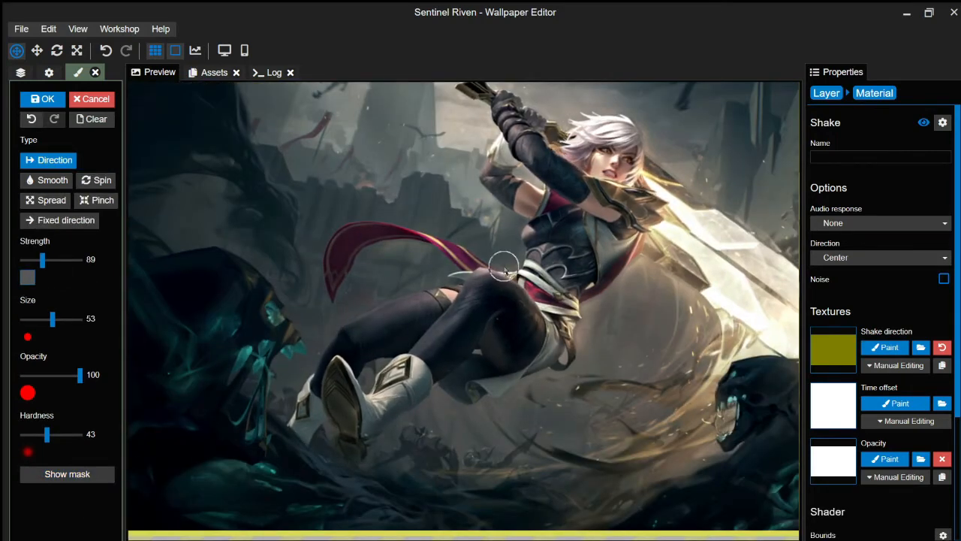
left_click(847, 157)
type("L")
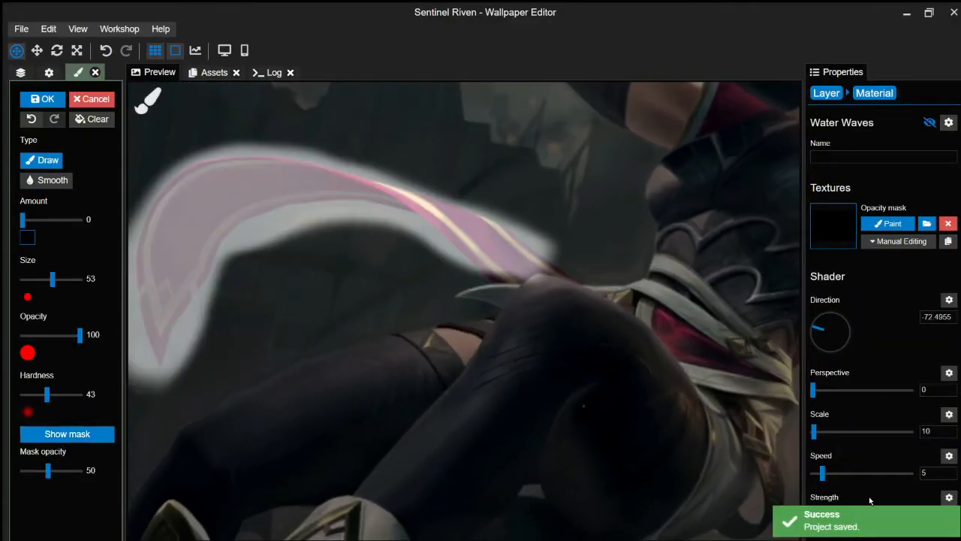
- Set the ribbon wave scale to 15, then add a hair-masked Water Waves at speed 1.5
type("15")
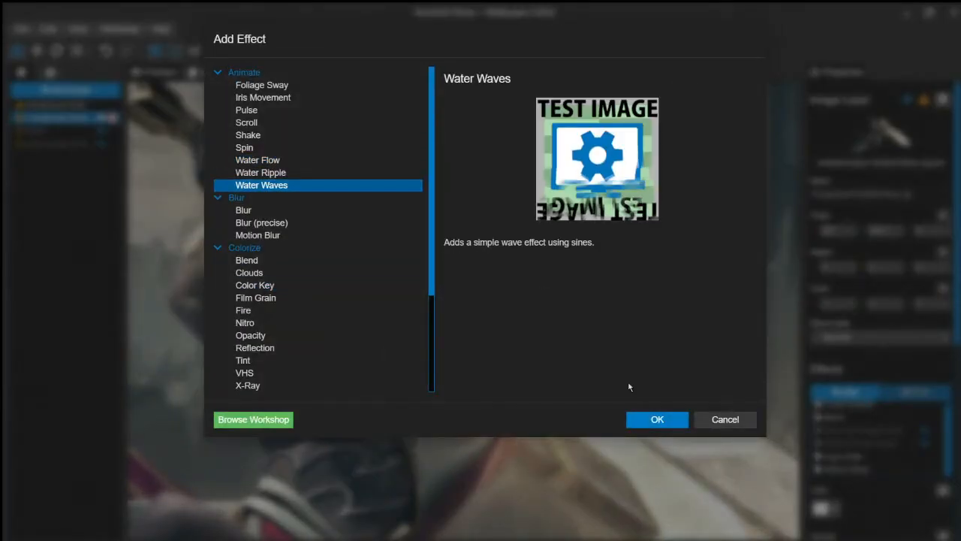
left_click(655, 418)
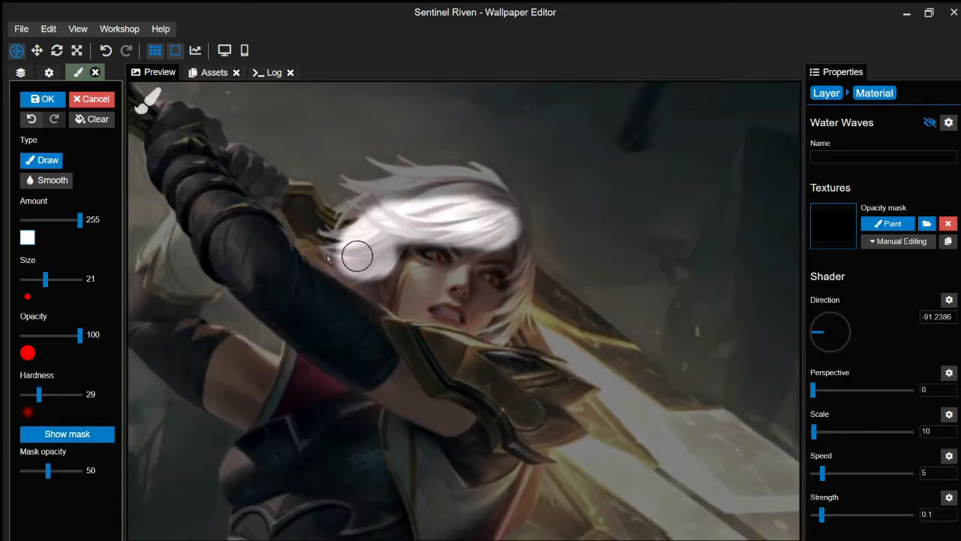
mouse_move(356, 253)
left_mouse_down()
mouse_move(421, 152)
mouse_move(463, 133)
left_mouse_up()
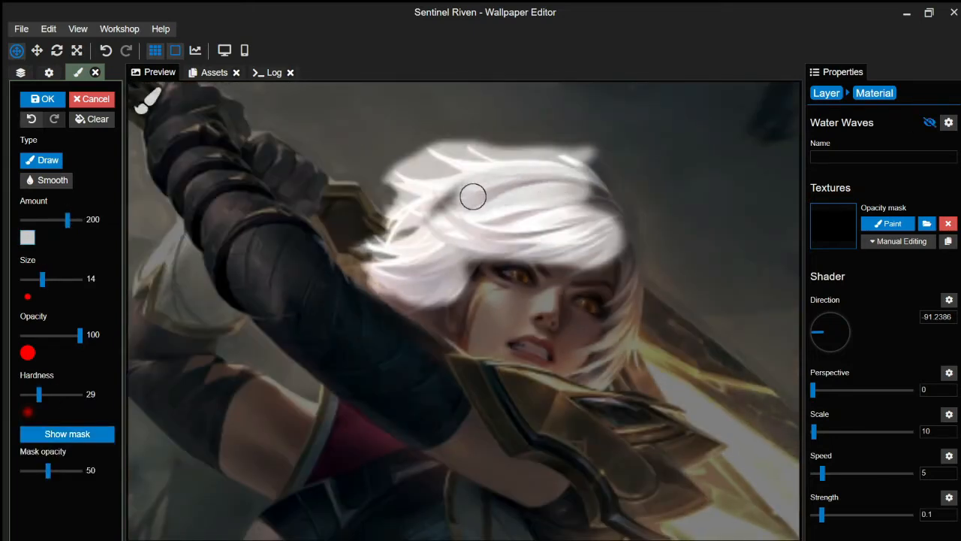
key("ctrl+z")
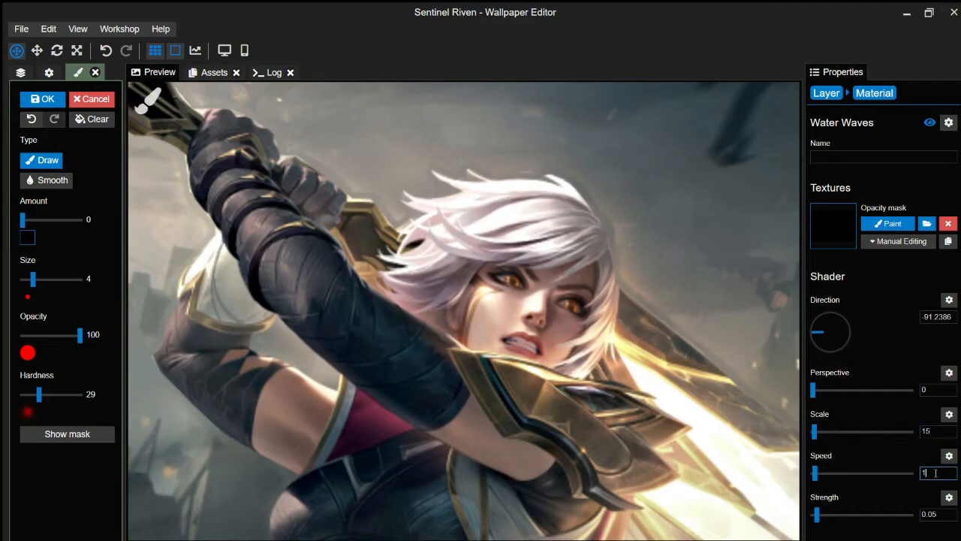
type(".5")
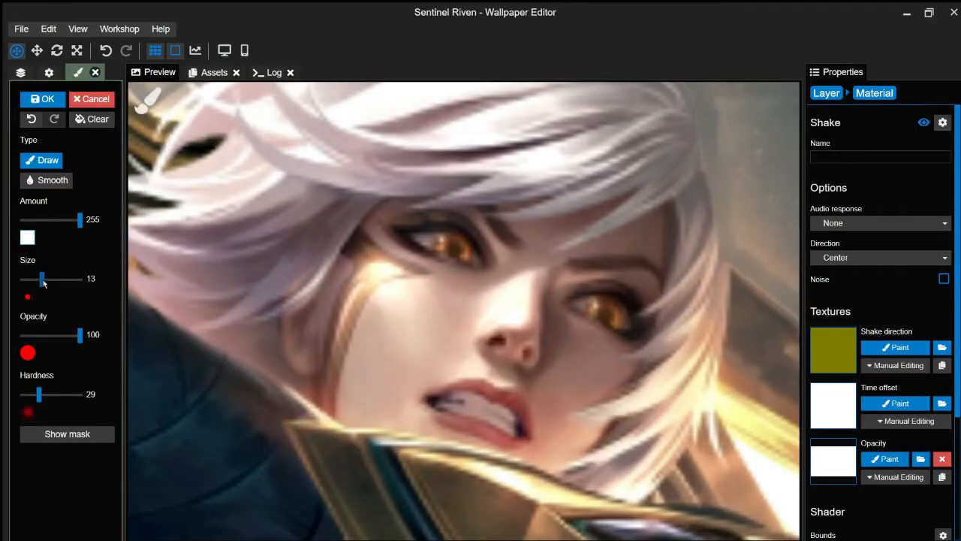
- Paint the eye shake's opacity mask over both eyes with a minimal brush, erasing stray paint
left_click(67, 433)
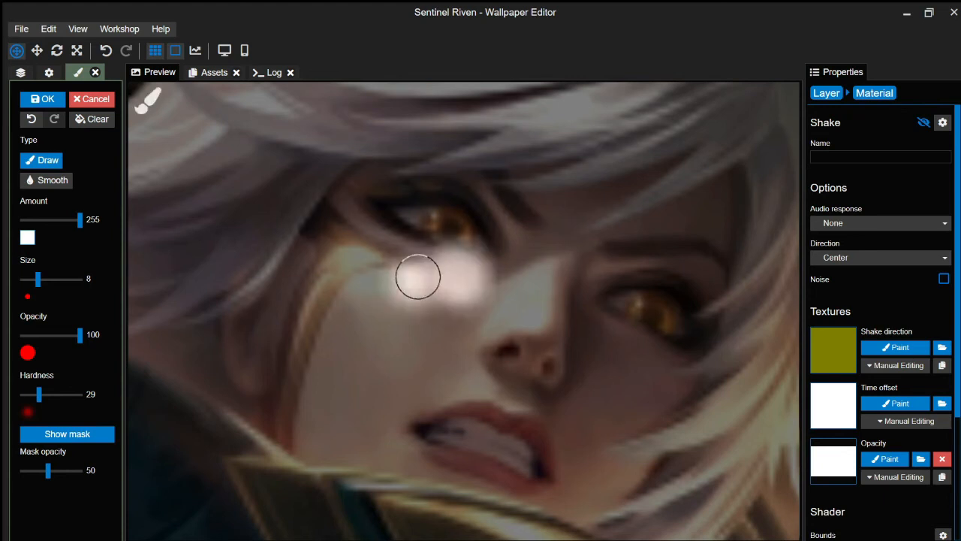
left_click_drag(418, 275, 457, 221)
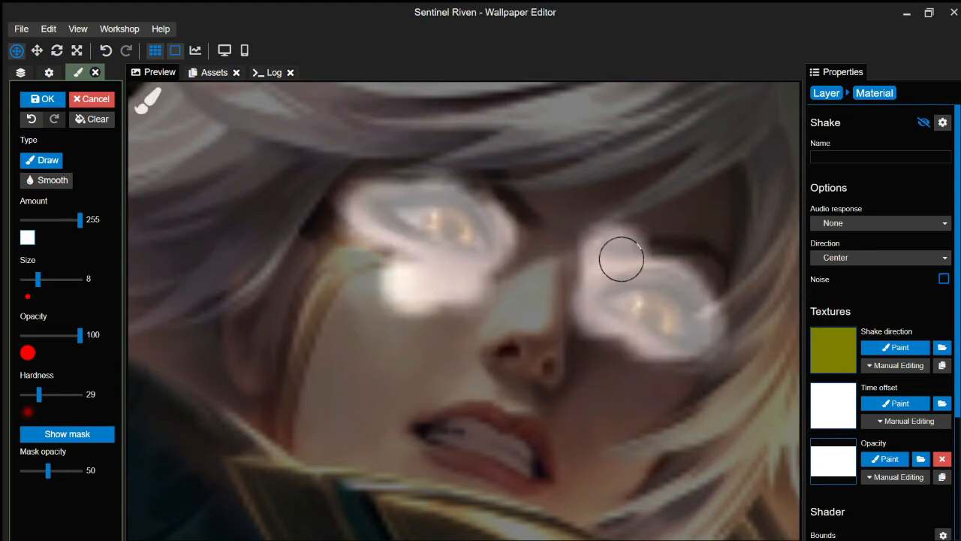
left_click_drag(621, 259, 403, 207)
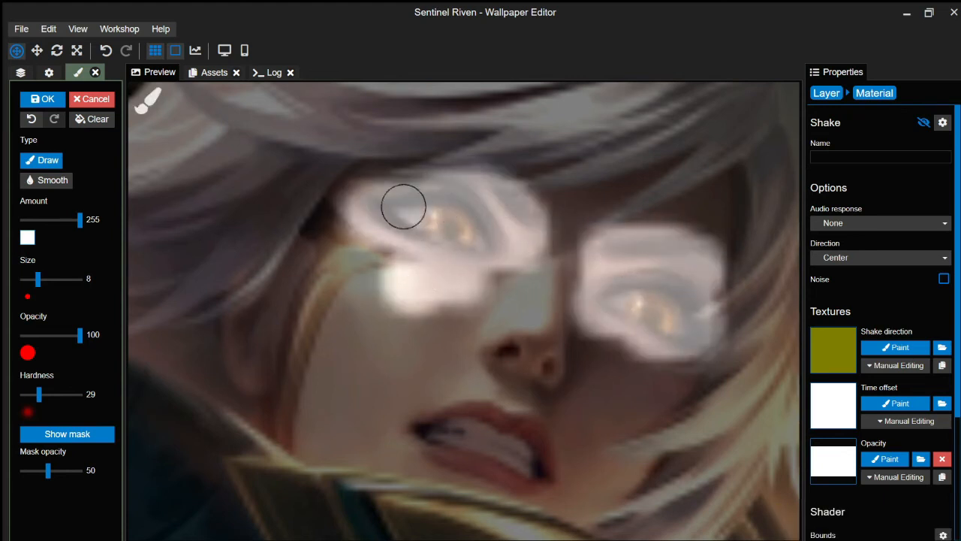
left_click_drag(37, 279, 23, 279)
scroll(488, 276, "up", 3)
left_click_drag(541, 161, 515, 153)
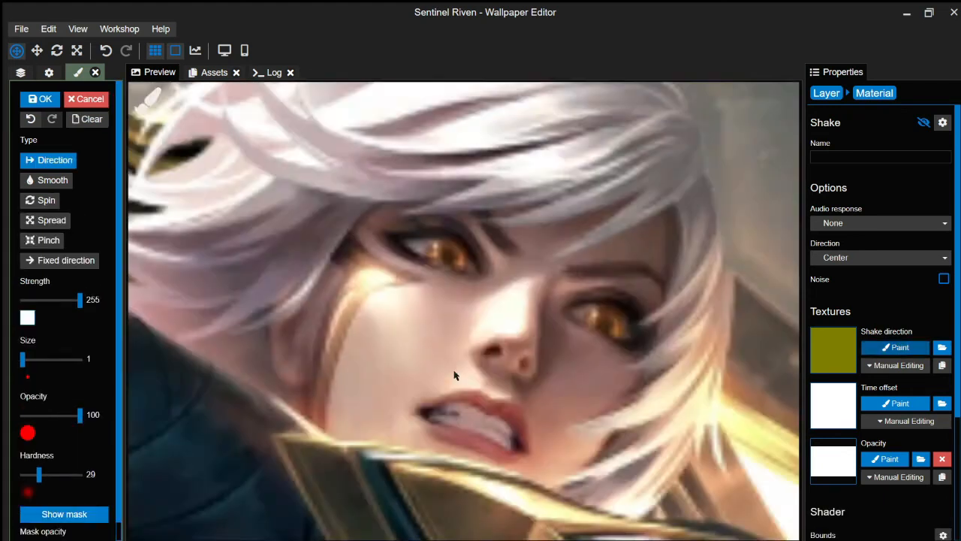
scroll(451, 278, "up", 2)
scroll(879, 300, "down", 3)
scroll(446, 281, "up", 2)
- Paint the shake direction near the eye and set strength to 0.035
left_click_drag(446, 281, 377, 250)
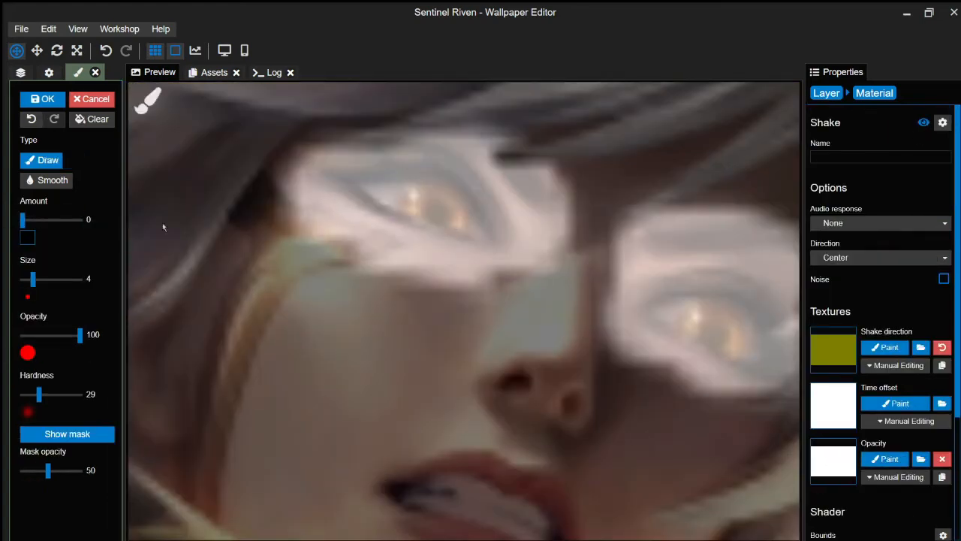
left_click(75, 440)
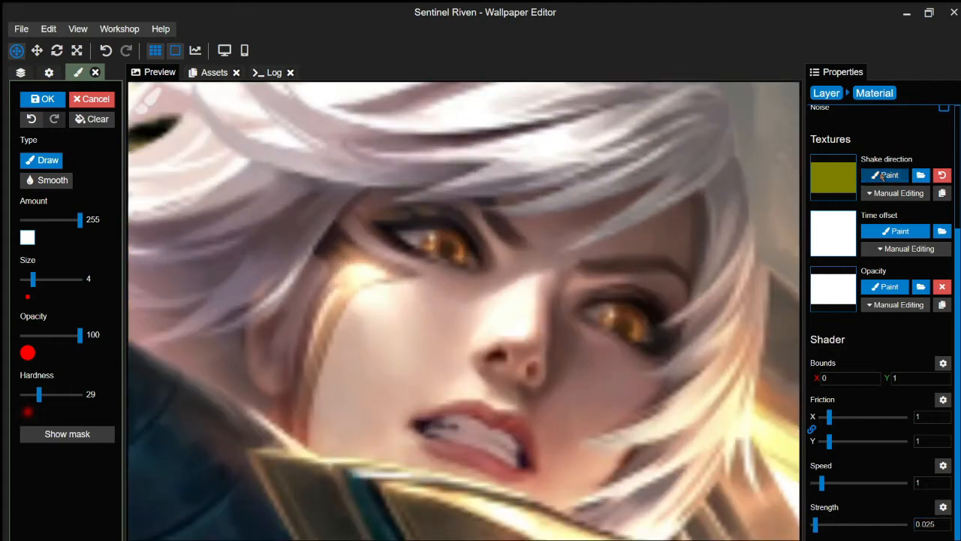
left_click(884, 175)
type("3")
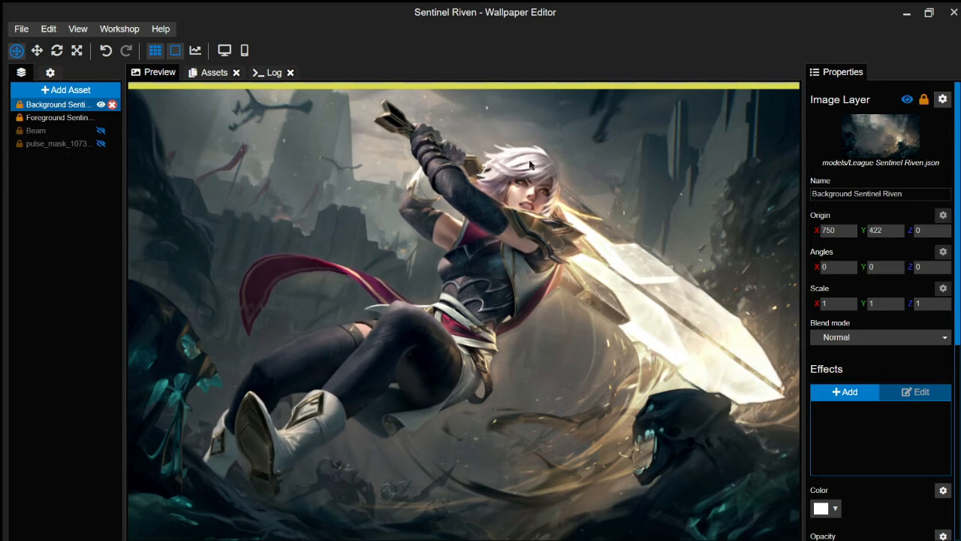
scroll(520, 260, "down", 1)
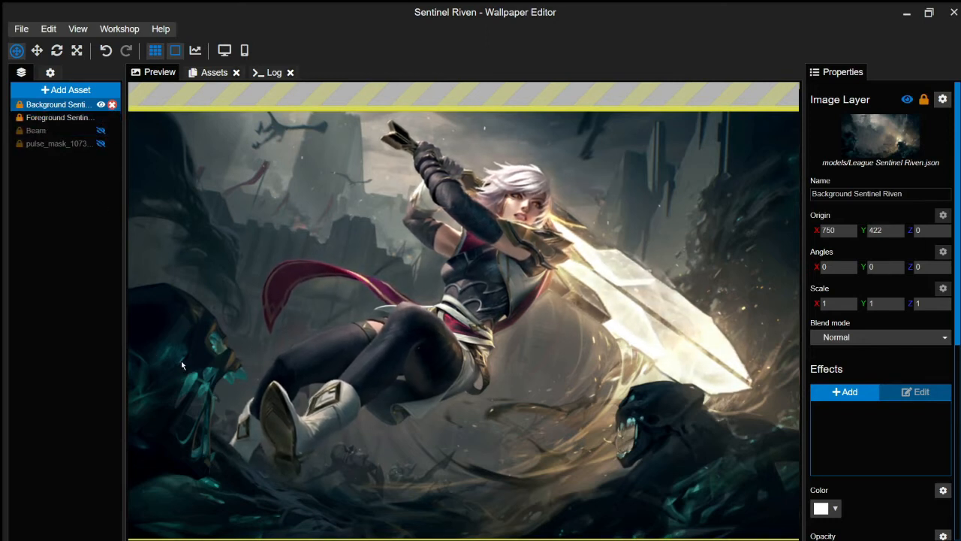
left_click_drag(181, 361, 189, 351)
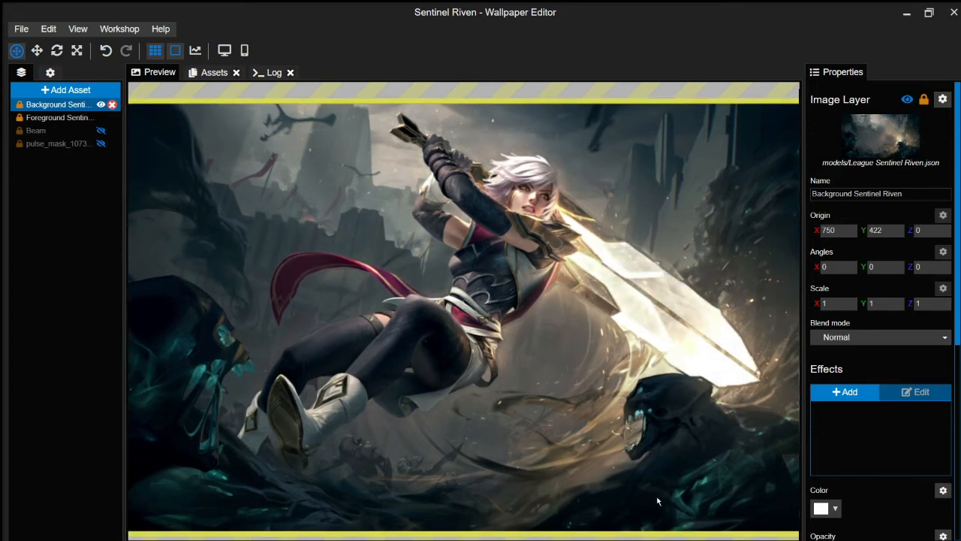
scroll(654, 439, "down", 1)
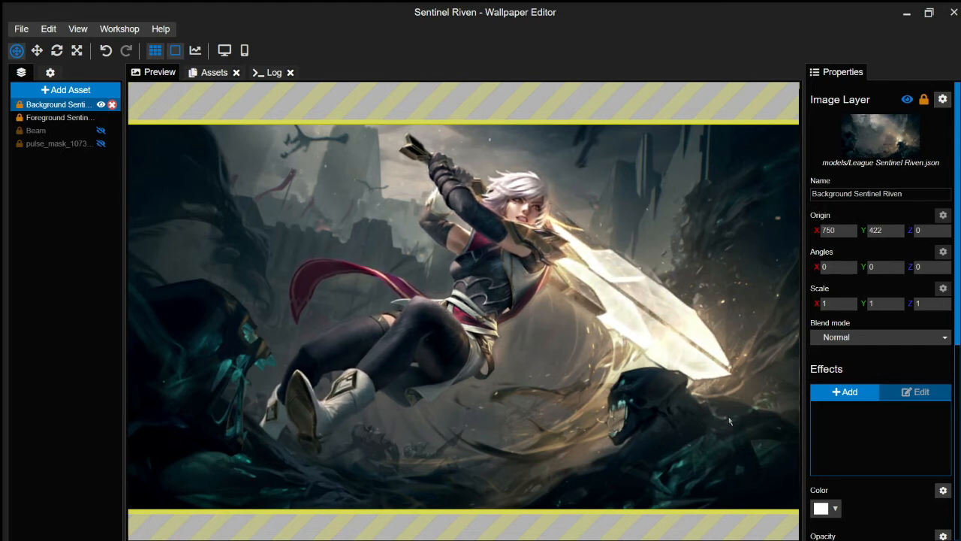
left_click_drag(728, 417, 679, 402)
- Add a Shake effect to the background and paint direction strokes over the left ghoul's head
scroll(645, 458, "up", 5)
left_click(845, 392)
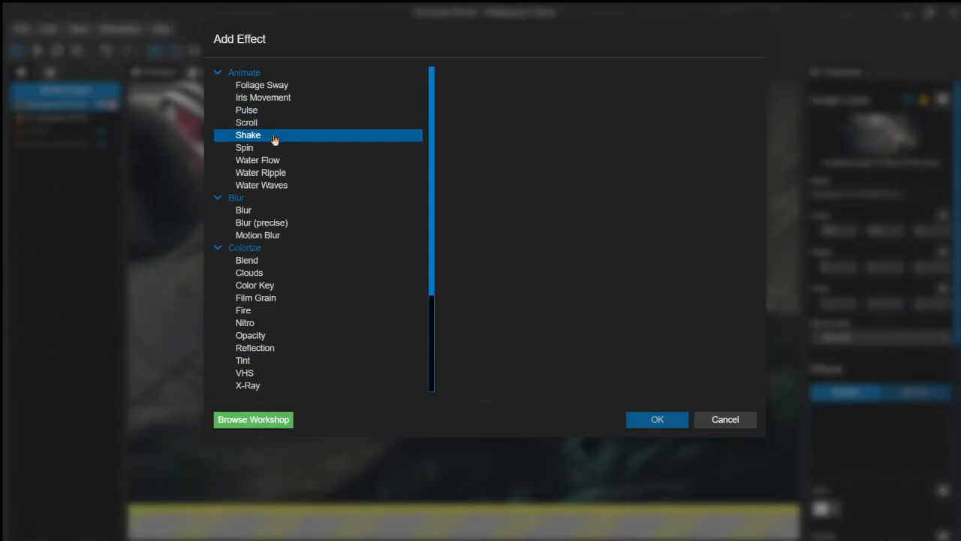
double_click(274, 139)
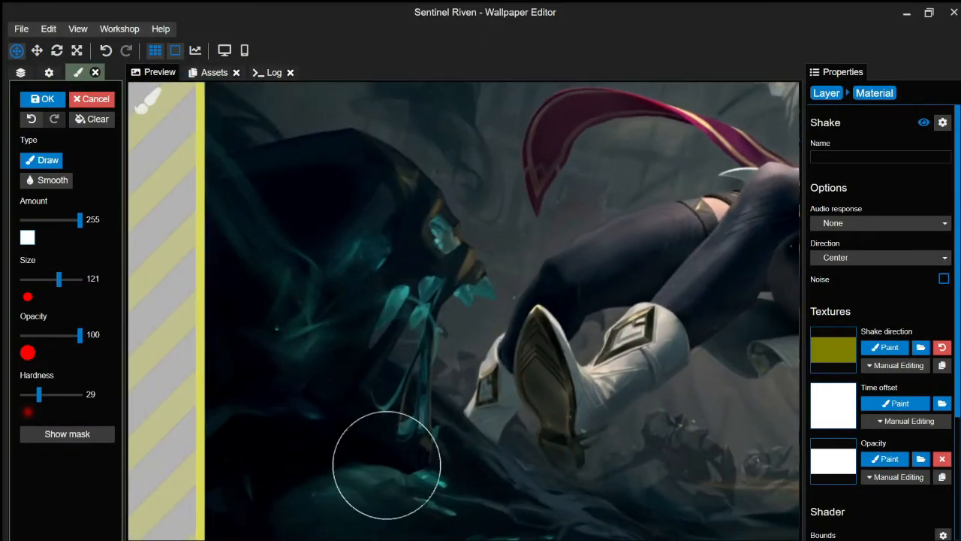
key("m")
scroll(402, 423, "down", 5)
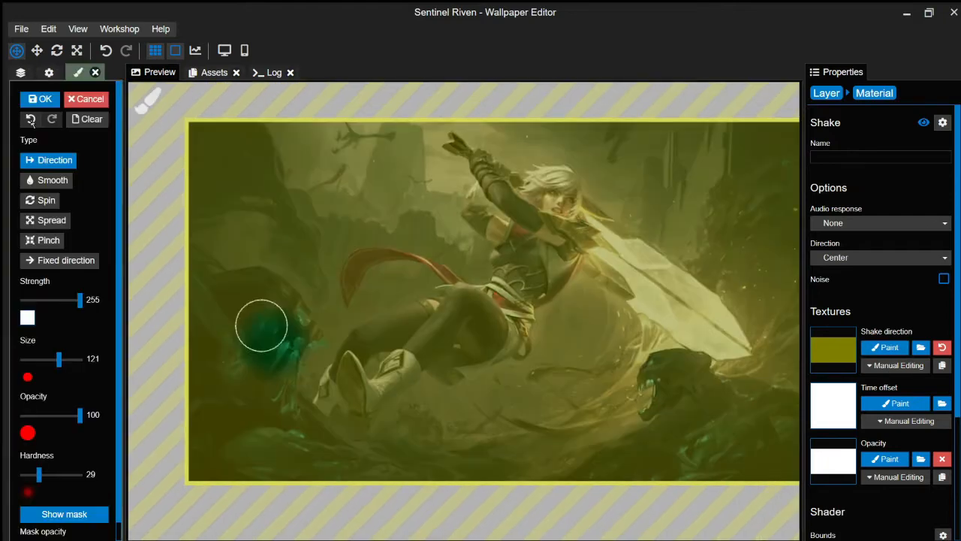
scroll(260, 324, "up", 5)
mouse_move(409, 330)
left_mouse_down()
mouse_move(315, 217)
mouse_move(278, 197)
left_mouse_up()
mouse_move(362, 432)
left_mouse_down()
mouse_move(317, 437)
mouse_move(297, 412)
mouse_move(300, 399)
mouse_move(360, 402)
left_mouse_up()
left_click(42, 240)
left_click(49, 160)
mouse_move(412, 335)
left_mouse_down()
mouse_move(401, 318)
mouse_move(330, 304)
left_mouse_up()
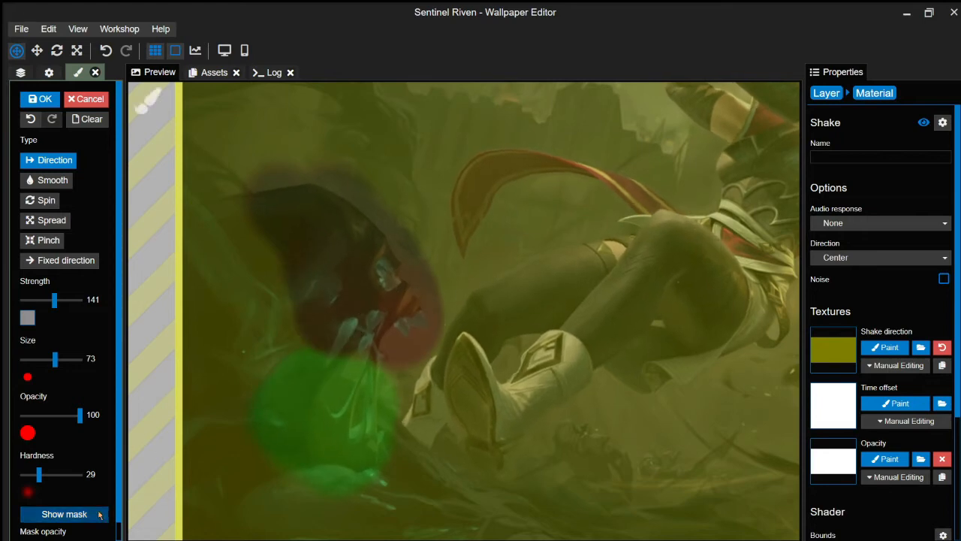
left_click(98, 514)
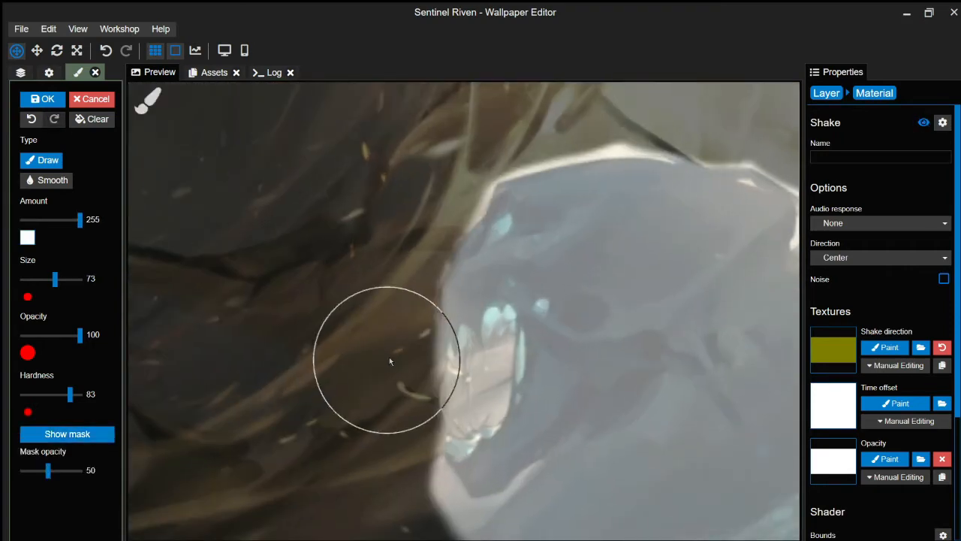
- Paint direction strokes over the right ghoul's head and jaw with a smaller brush
key("m")
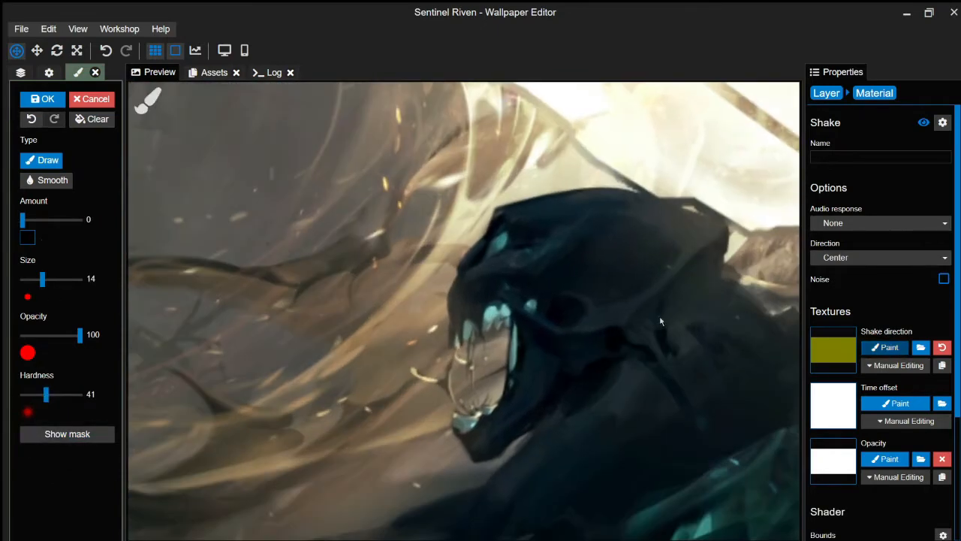
key("m")
left_click_drag(58, 320, 55, 321)
left_click_drag(455, 334, 474, 300)
key("ctrl+z")
left_click_drag(56, 320, 48, 321)
mouse_move(458, 323)
left_mouse_down()
mouse_move(521, 212)
mouse_move(559, 214)
left_mouse_up()
left_click_drag(466, 405, 500, 454)
key("m")
scroll(346, 392, "down", 3)
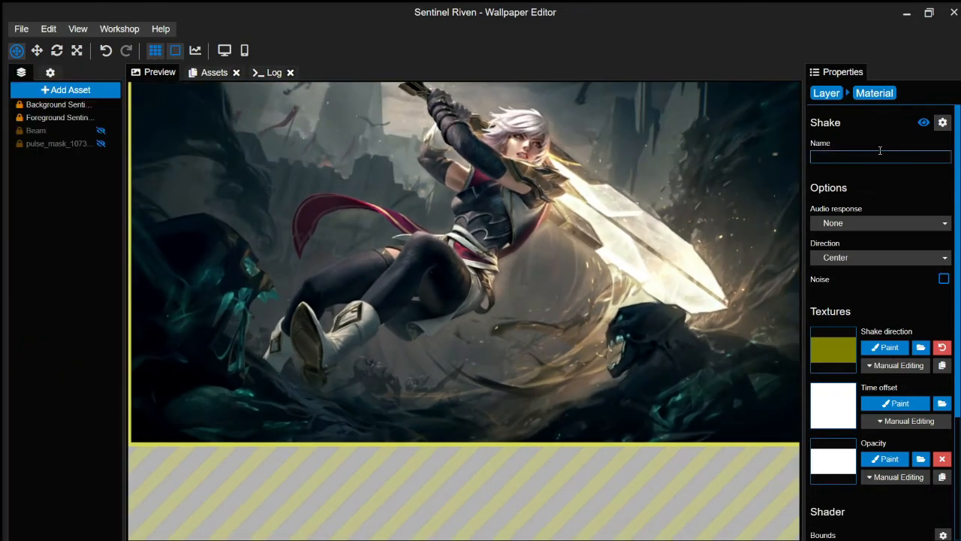
- Name the first shake 'Ghouls heads', then paint a new shake's motion across the lower mist
type("Ghouls heads")
left_click(59, 104)
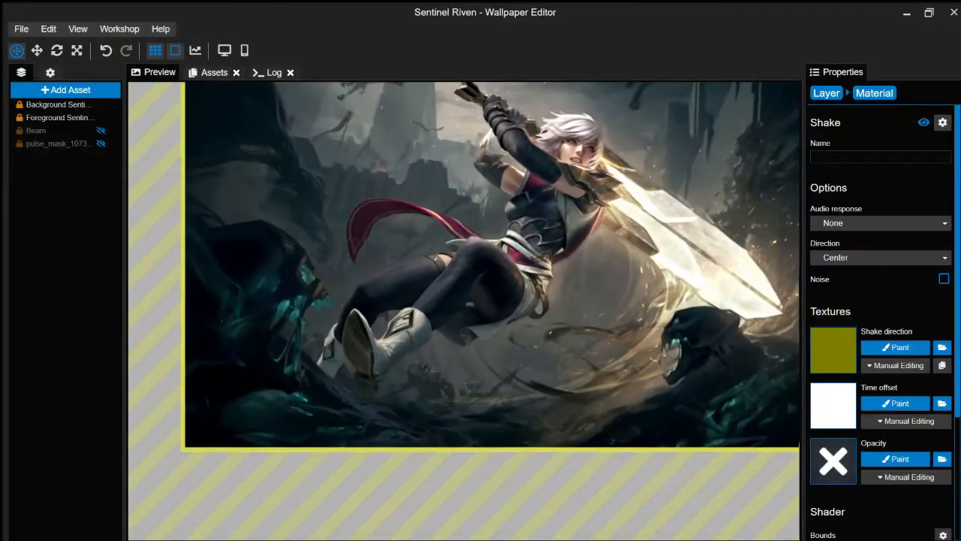
left_click(885, 347)
left_click_drag(37, 319, 65, 319)
key("ctrl+s")
left_click_drag(305, 323, 455, 438)
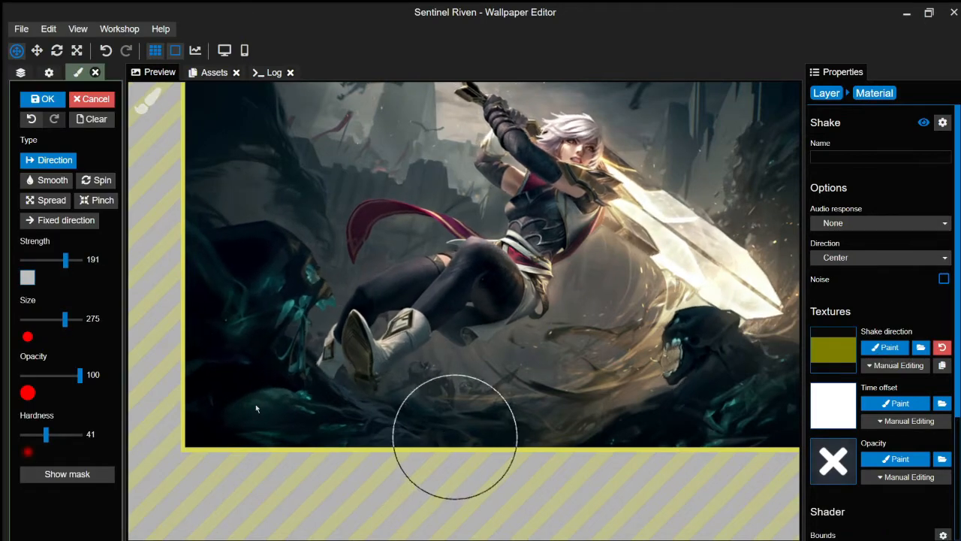
left_click_drag(65, 260, 22, 260)
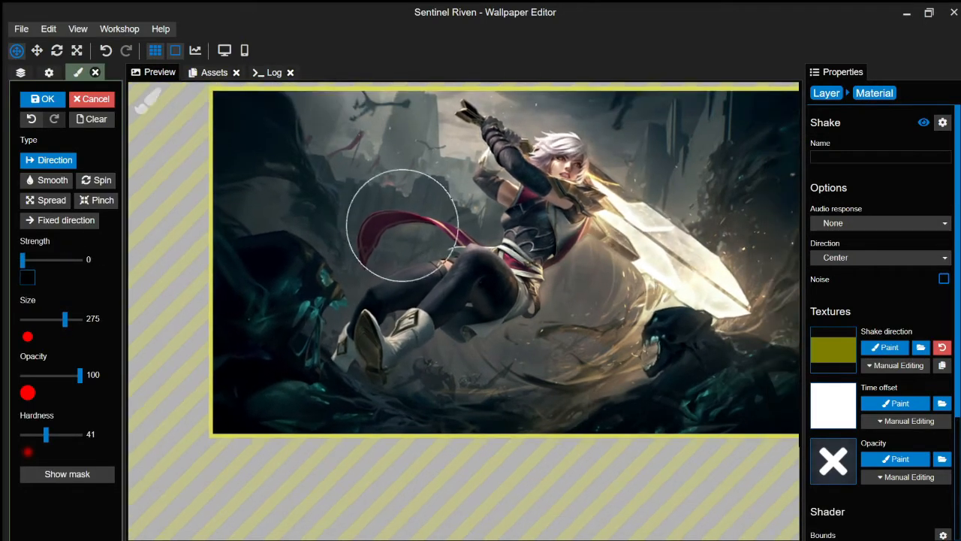
left_click_drag(64, 319, 53, 319)
mouse_move(22, 260)
left_mouse_down()
mouse_move(90, 260)
mouse_move(65, 260)
left_mouse_up()
mouse_move(53, 319)
left_mouse_down()
mouse_move(77, 325)
mouse_move(65, 319)
left_mouse_up()
- Sweep more motion over the lower mist, apply it, and name the effect 'Ghouls and mist movement'
left_click_drag(637, 371, 518, 430)
left_click_drag(64, 260, 21, 260)
left_click_drag(65, 319, 58, 320)
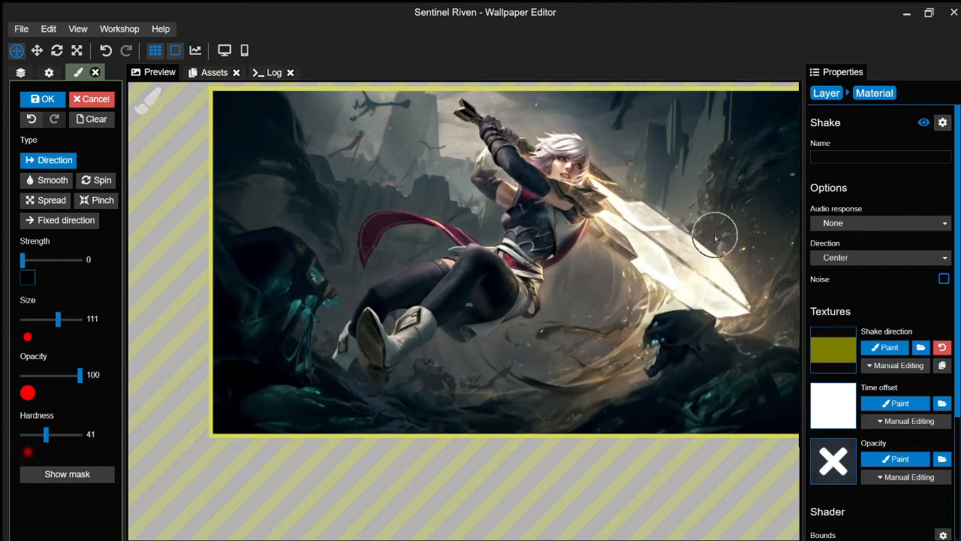
left_click_drag(22, 260, 70, 260)
left_click_drag(58, 319, 60, 319)
left_click(43, 98)
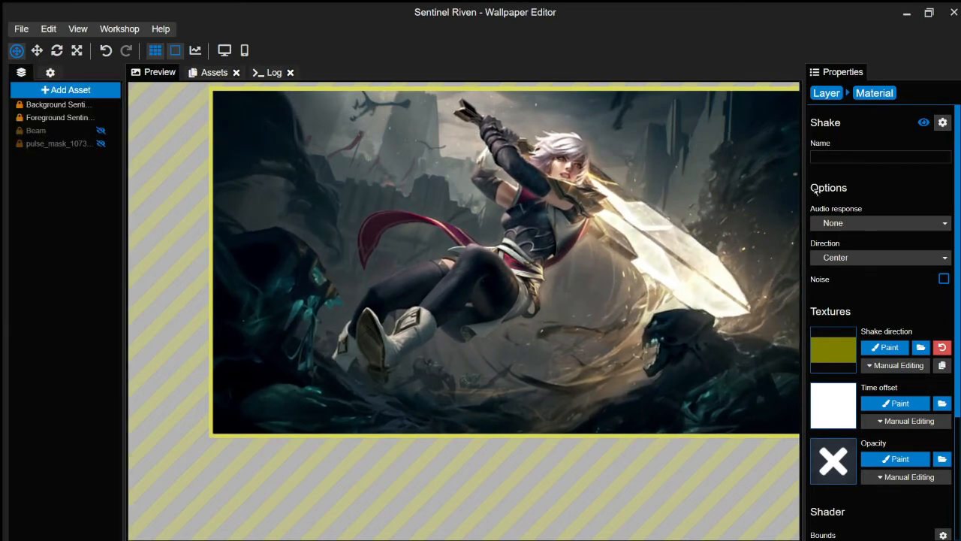
left_click(880, 156)
type("Ghouls and mist movement")
left_click(58, 104)
left_click(854, 393)
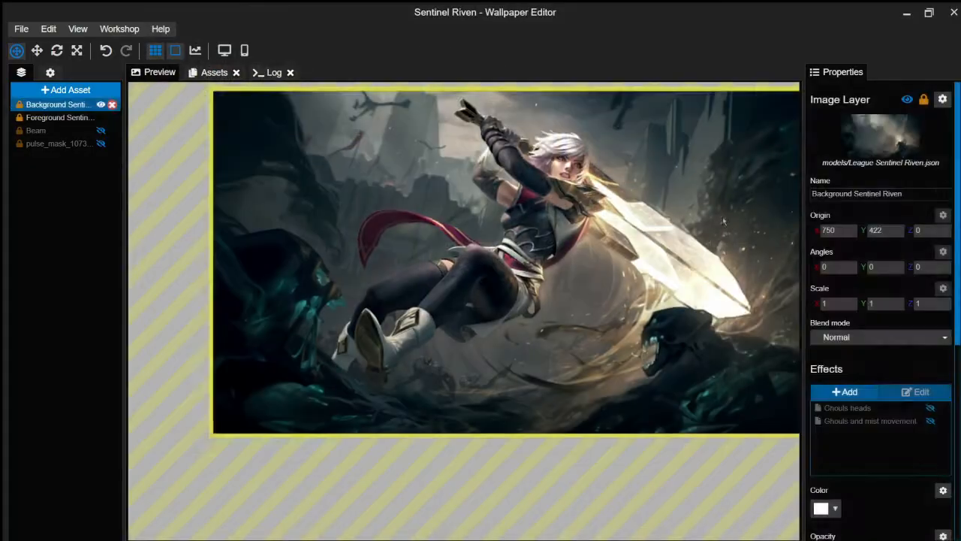
- Add a Water Flow effect with strength 0.5 and prepare the flow map brush
double_click(943, 457)
type("0.5")
left_click(898, 224)
left_click_drag(70, 260, 23, 260)
left_click(66, 474)
left_click(67, 473)
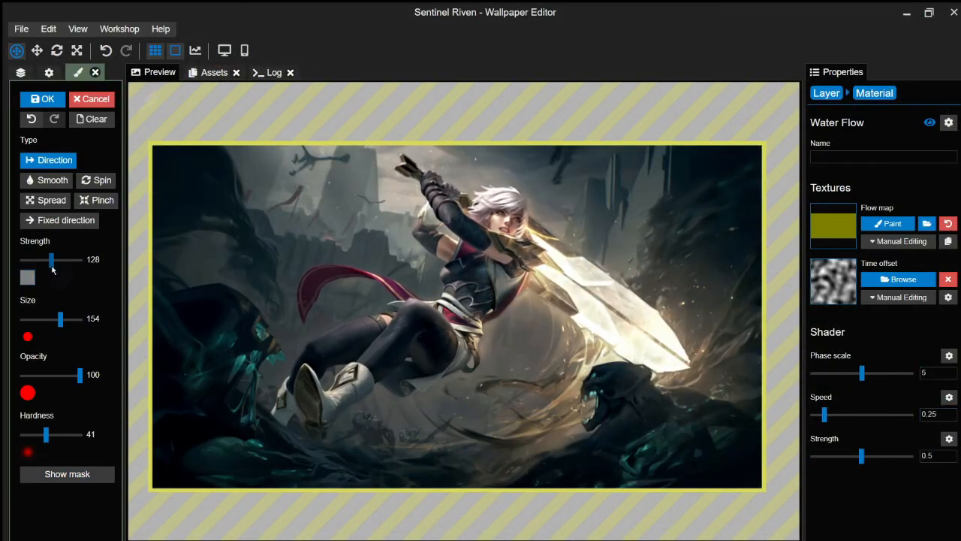
left_click_drag(60, 319, 57, 319)
key("ctrl+s")
- Paint the flow map over the mist on the left and apply it
scroll(230, 194, "up", 6)
left_click_drag(51, 259, 70, 260)
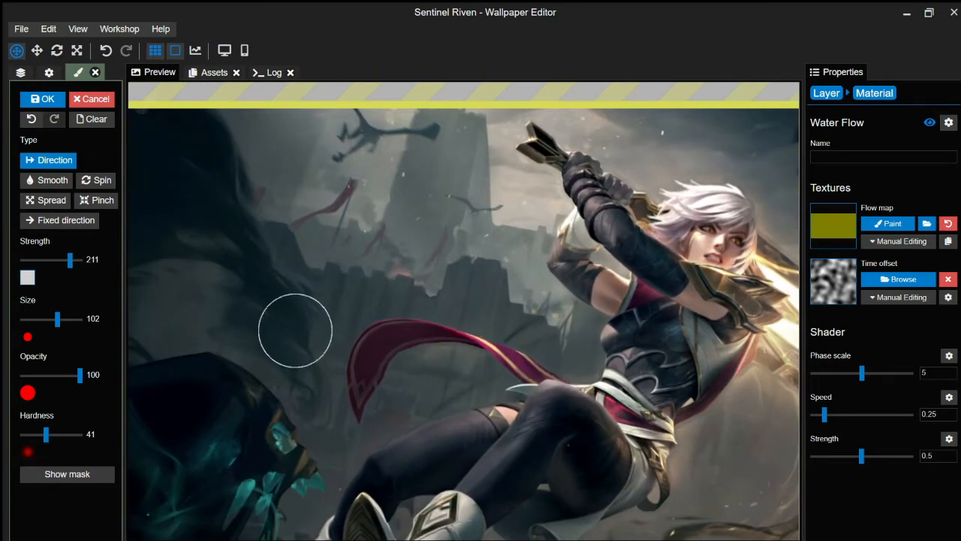
scroll(295, 331, "down", 3)
mouse_move(295, 331)
left_mouse_down()
mouse_move(249, 217)
mouse_move(243, 153)
left_mouse_up()
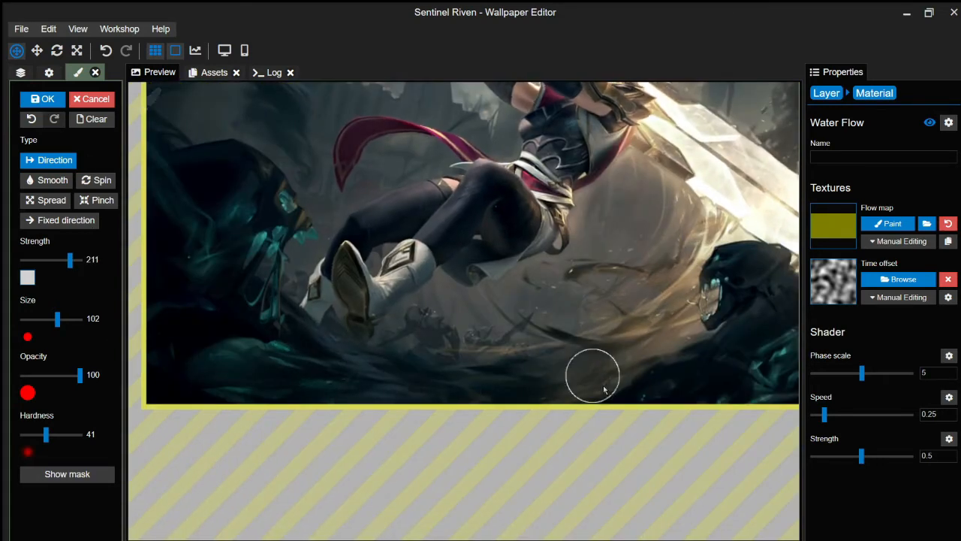
left_click_drag(70, 260, 61, 260)
scroll(638, 241, "down", 1)
left_click_drag(623, 246, 560, 362)
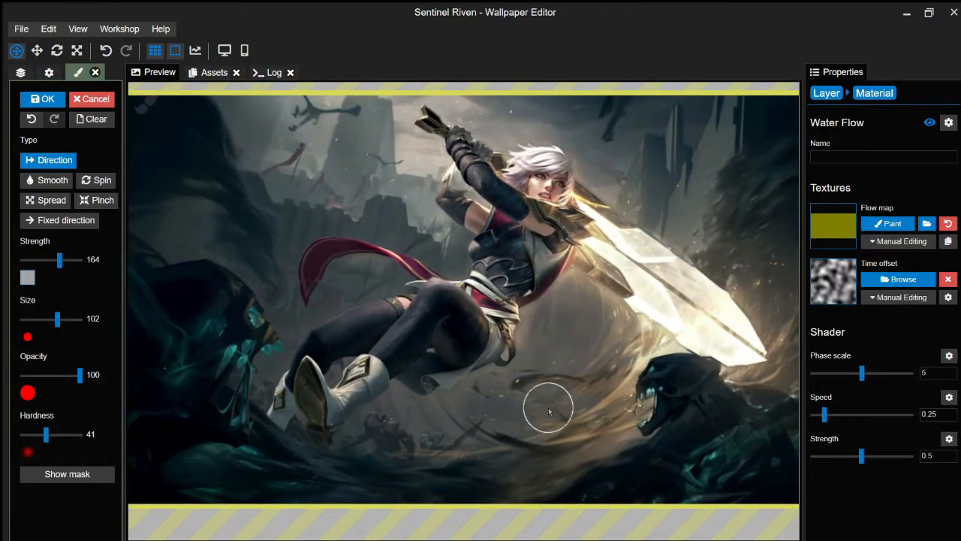
left_click(43, 100)
left_click(73, 105)
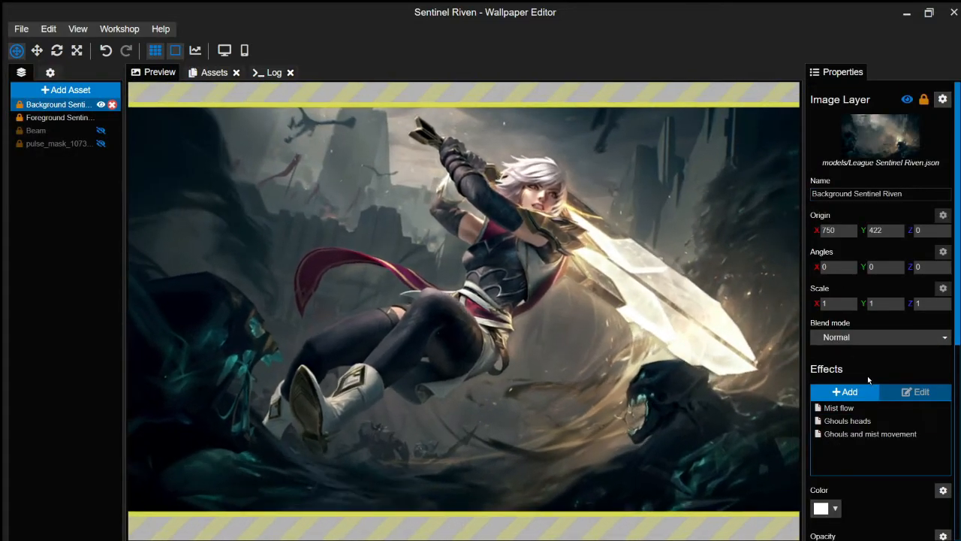
- Add a God Rays effect with ray intensity 0.75 and adjusted ray length and threshold
key("ctrl+s")
left_click(847, 393)
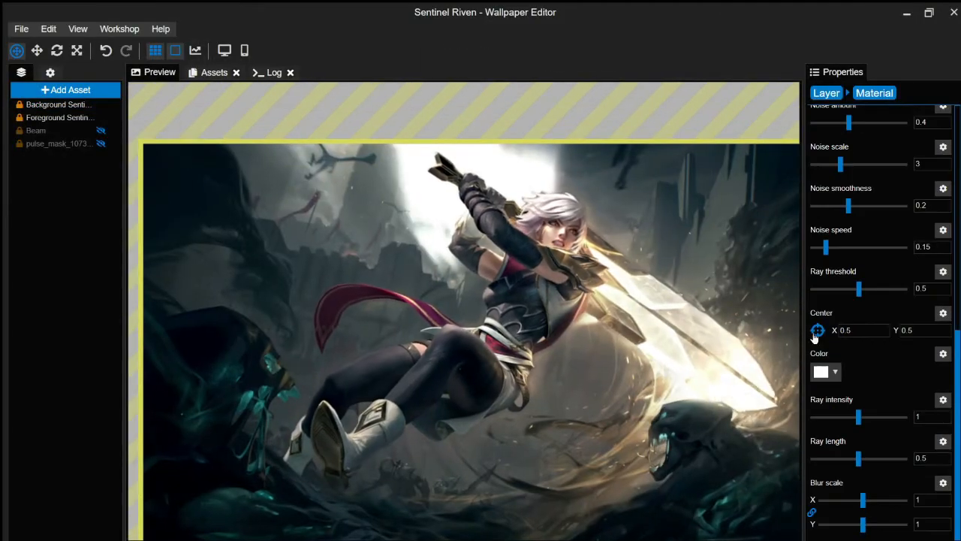
left_click_drag(859, 418, 847, 419)
left_click_drag(914, 458, 940, 476)
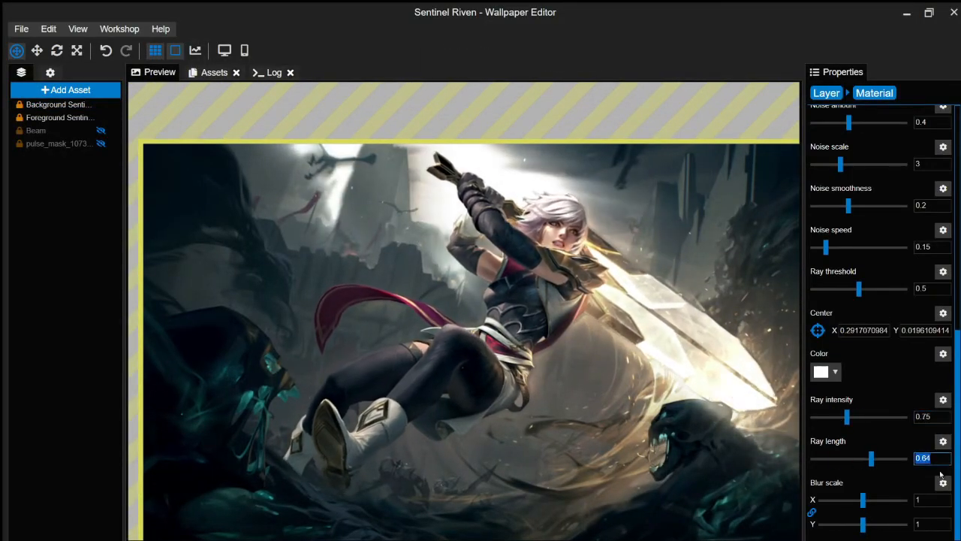
type("0.85")
double_click(923, 459)
type("0.75")
left_click_drag(862, 291, 868, 293)
- Set the God Rays noise amount to 0.6 and name the effect 'Sky light'
scroll(878, 286, "up", 2)
double_click(932, 248)
type("0.6")
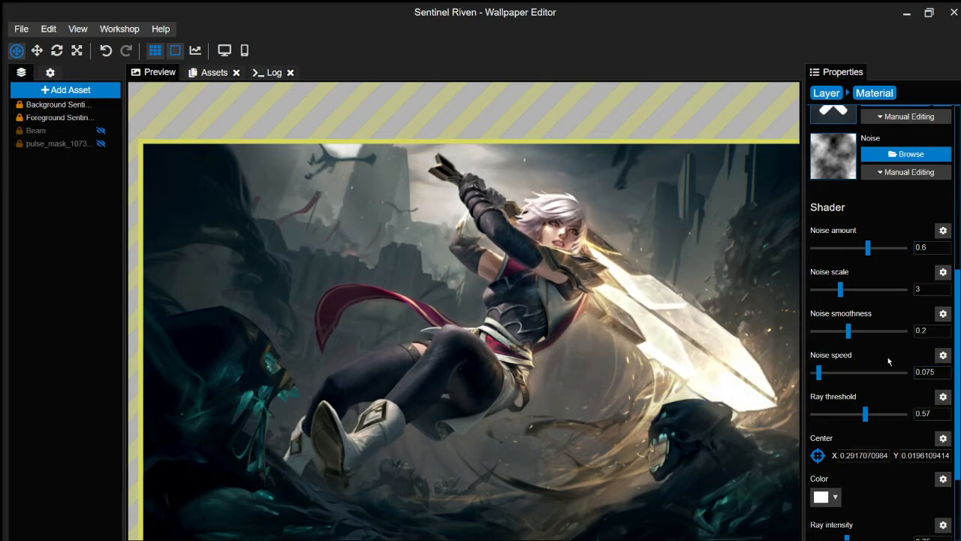
key("ctrl+s")
scroll(887, 357, "up", 5)
left_click(863, 131)
type("Sky light")
- Move Sky light to the top of the background layer's effect list
left_click(59, 105)
left_click_drag(839, 447, 847, 408)
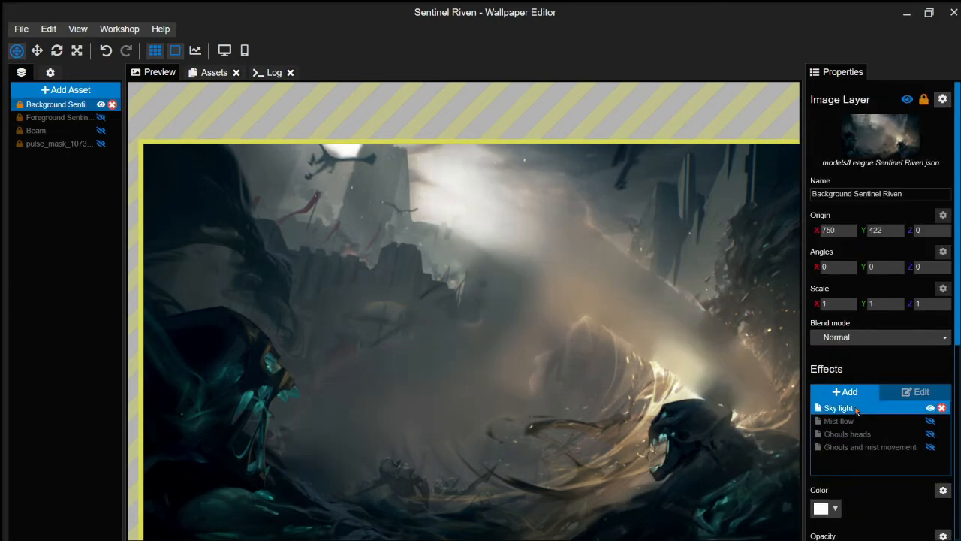
left_click_drag(34, 156, 42, 120)
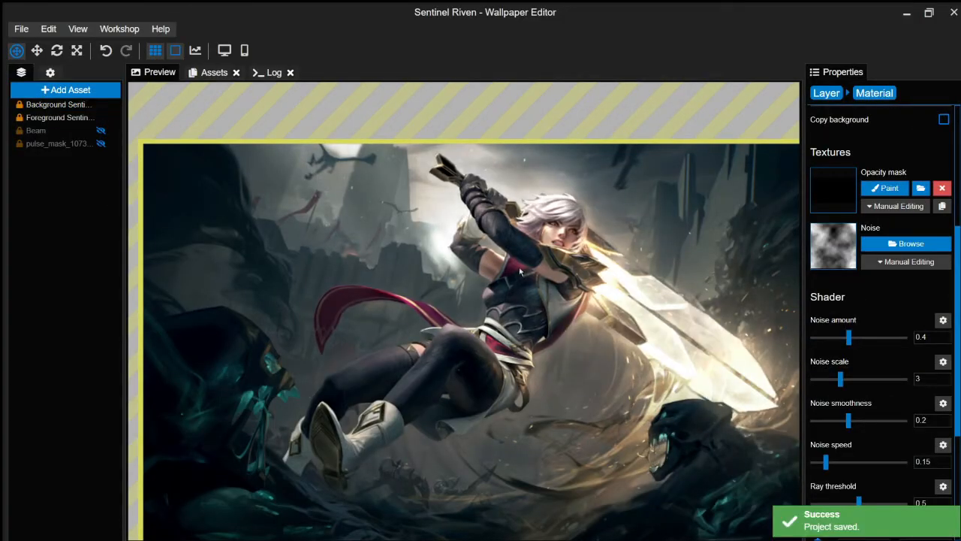
scroll(897, 186, "up", 3)
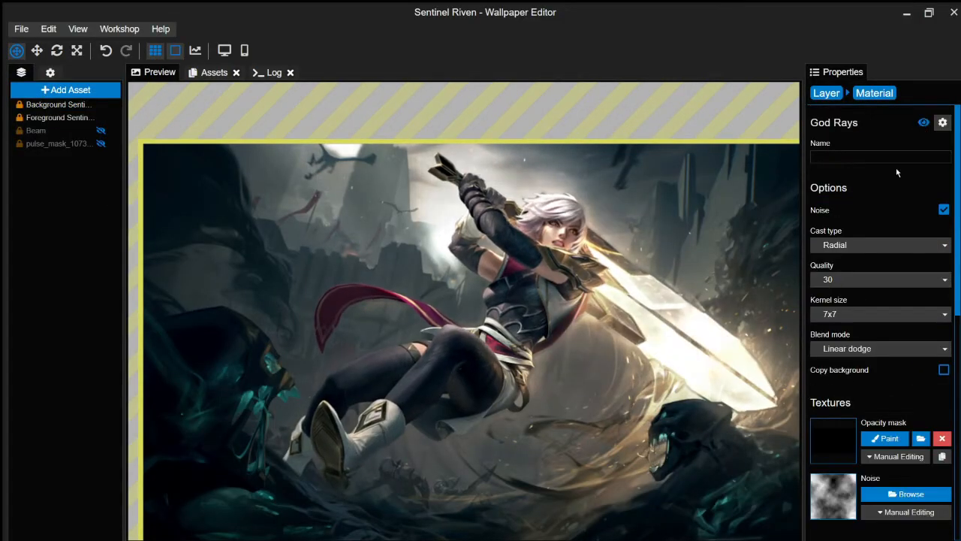
scroll(897, 187, "down", 5)
scroll(898, 186, "up", 3)
scroll(897, 186, "up", 3)
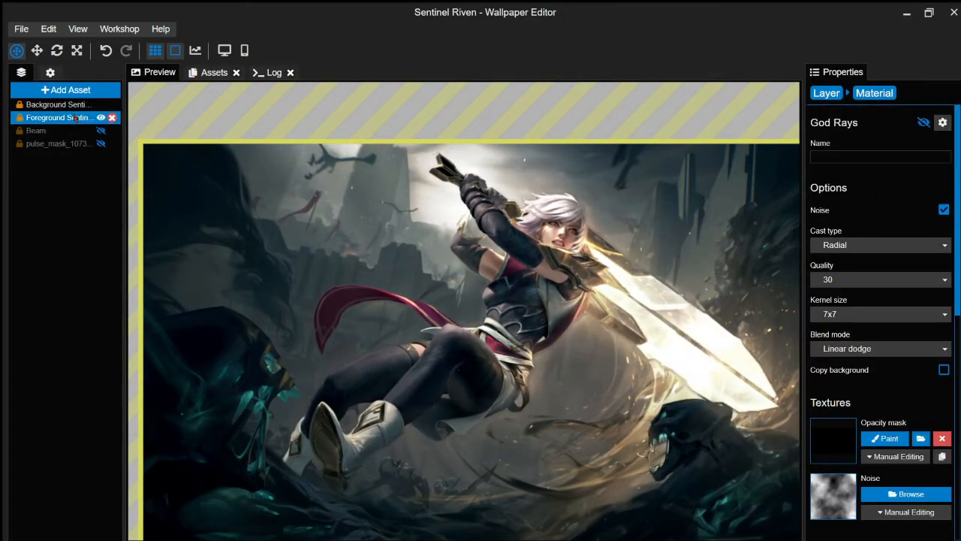
left_click(57, 104)
scroll(234, 289, "down", 1)
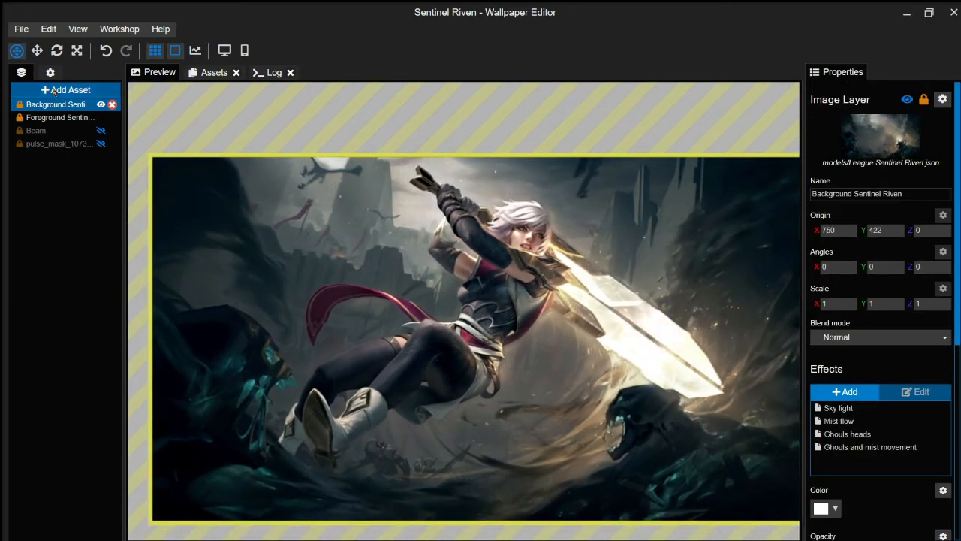
key("ctrl+s")
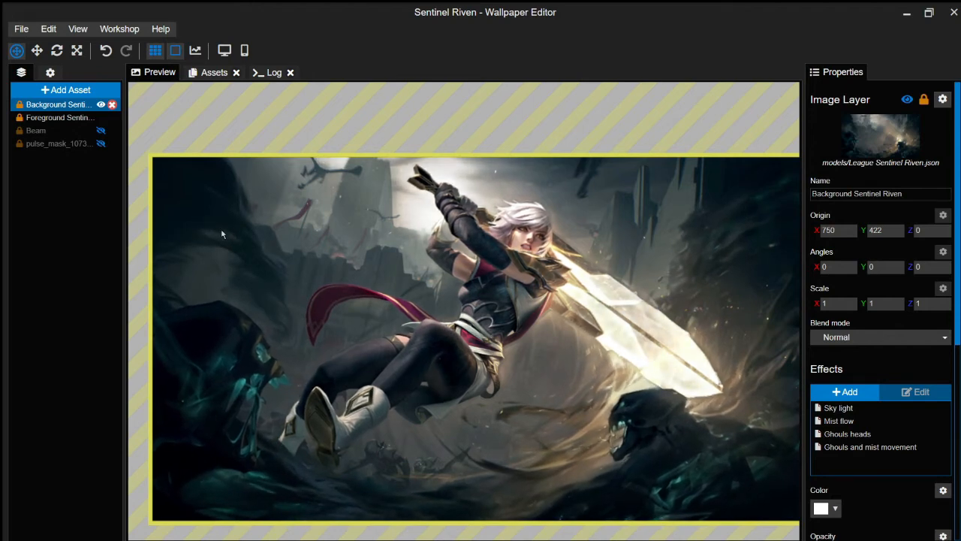
- Hide the Sky light effect and add a Shine effect
left_click(916, 411)
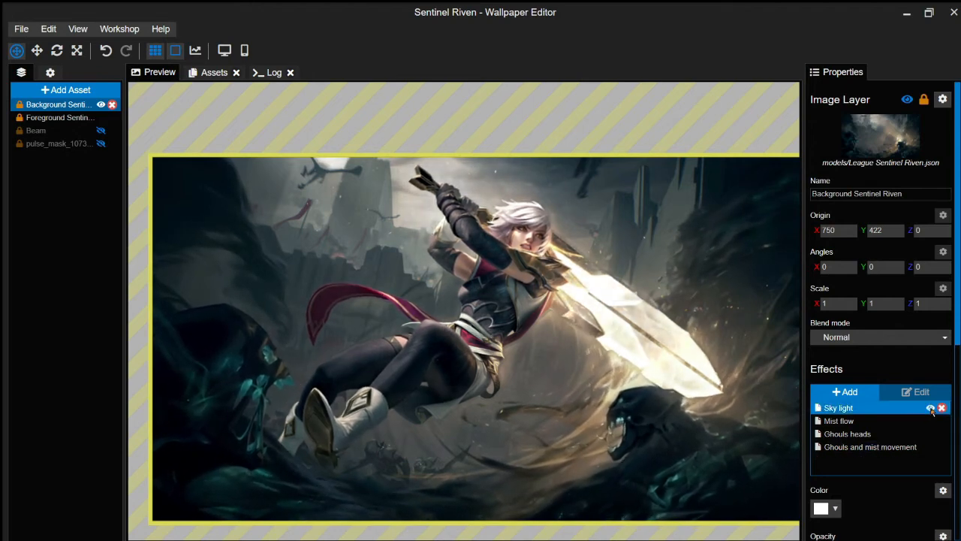
left_click(930, 408)
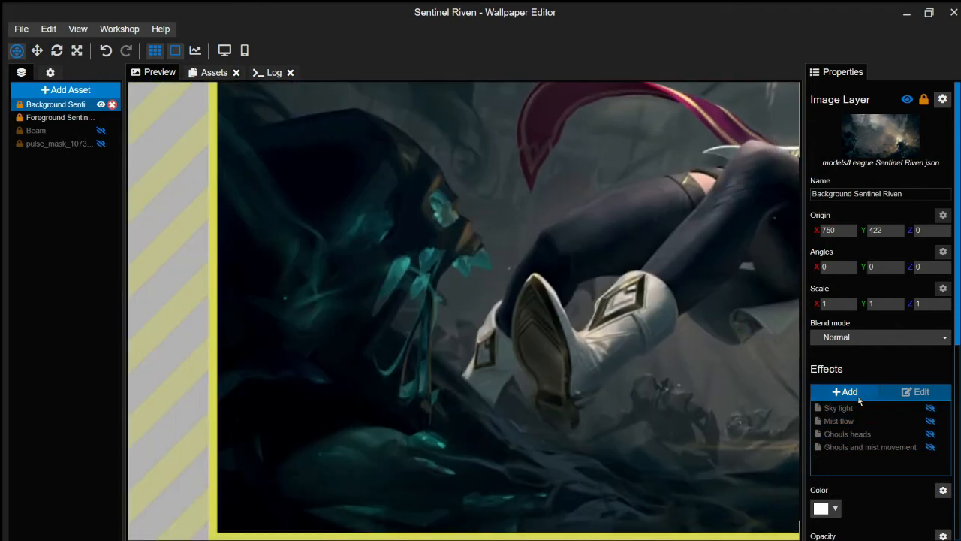
left_click(844, 391)
left_click(657, 419)
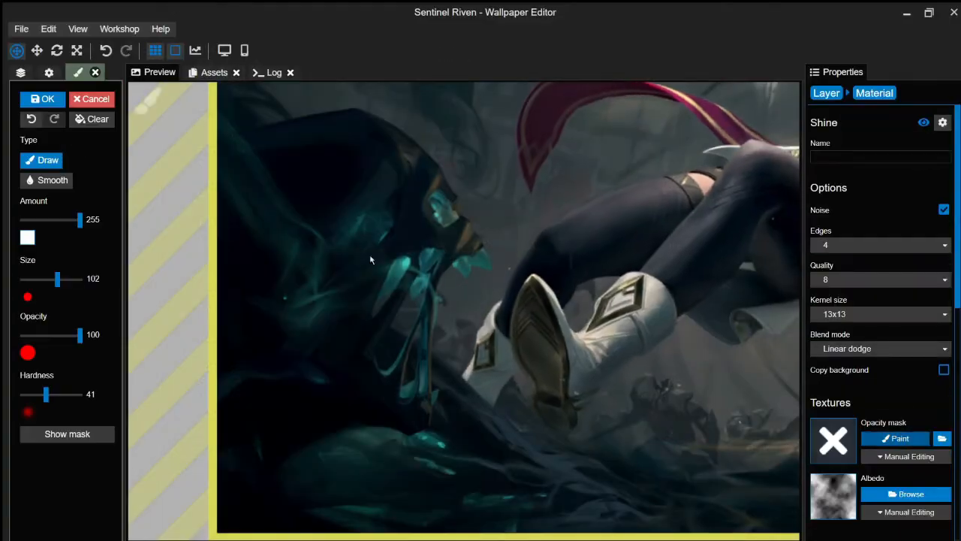
- Paint the Shine opacity mask over the ghouls' heads
scroll(871, 338, "down", 5)
key("ctrl+s")
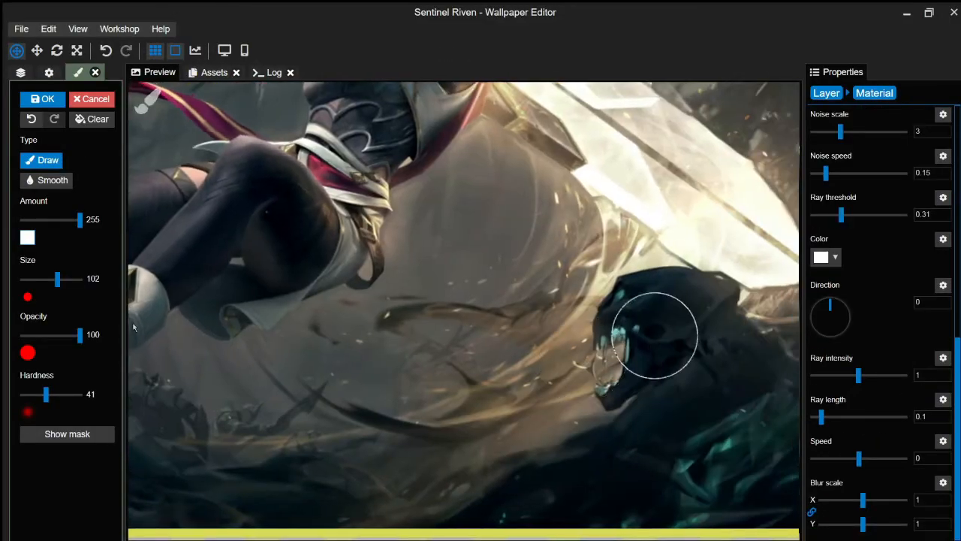
scroll(655, 335, "down", 5)
key("ctrl+s")
scroll(655, 482, "up", 4)
left_click_drag(655, 483, 463, 483)
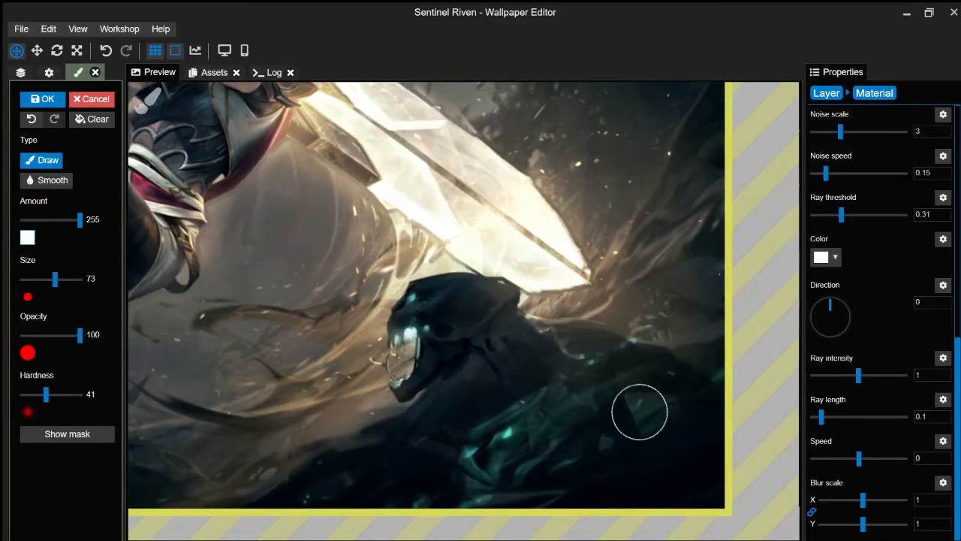
scroll(859, 301, "up", 6)
left_click(857, 248)
left_click(857, 261)
left_click(862, 280)
left_click(862, 312)
left_click(864, 314)
scroll(864, 323, "down", 3)
left_click(825, 505)
- Set the shine colour to green and lower the ray threshold to 0.18
left_click(828, 397)
left_click(811, 398)
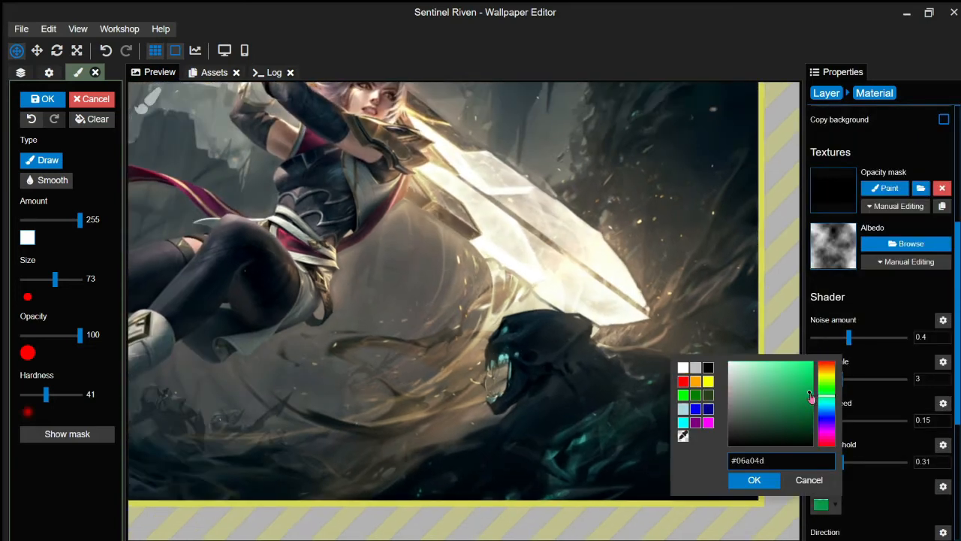
left_click(754, 479)
left_click(43, 99)
scroll(464, 311, "down", 3)
left_click_drag(463, 310, 582, 330)
left_click_drag(842, 463, 830, 464)
scroll(259, 323, "up", 4)
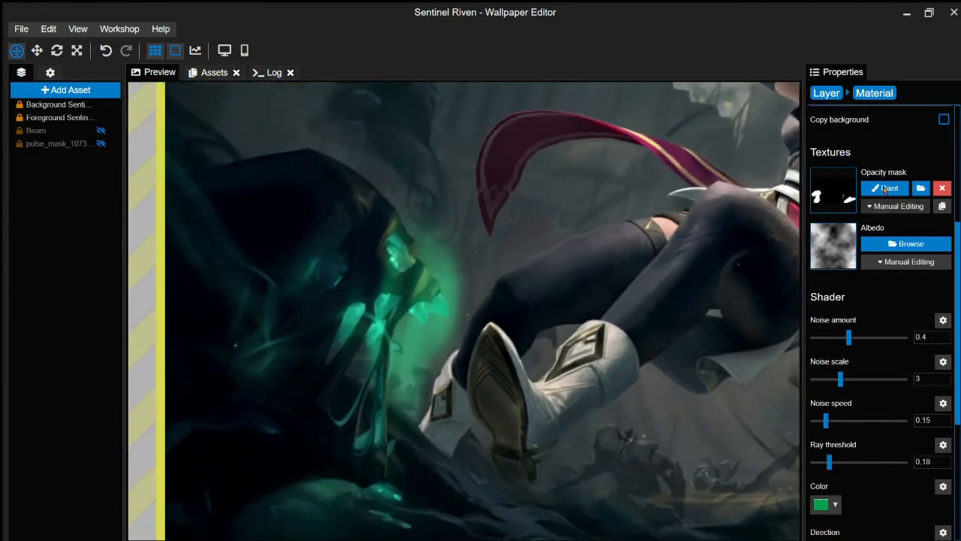
- Erase the stray edges of the shine mask with a smaller brush
left_click(885, 188)
left_click_drag(444, 363, 449, 376)
left_click_drag(53, 280, 45, 279)
key("ctrl+s")
left_click_drag(455, 309, 426, 238)
scroll(427, 300, "up", 1)
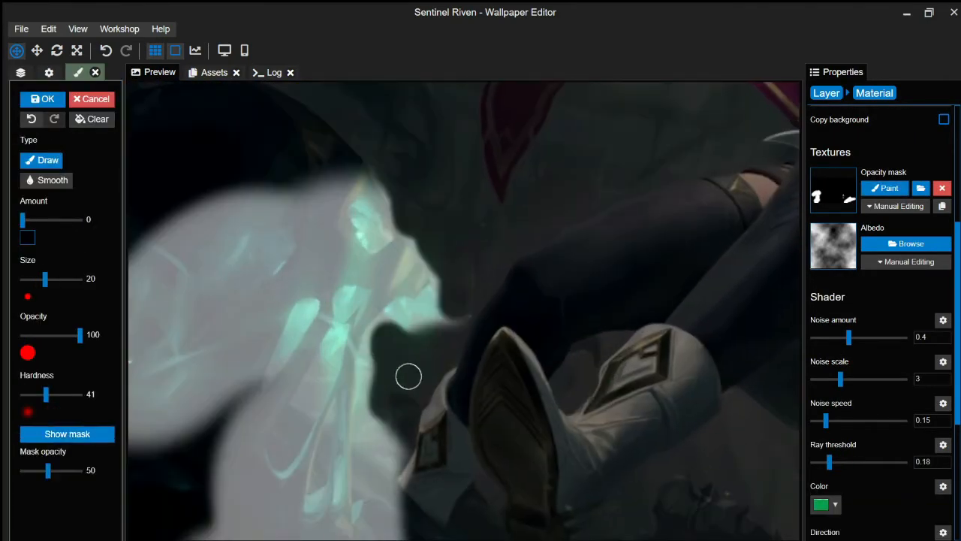
left_click_drag(408, 376, 395, 517)
scroll(369, 268, "down", 4)
left_click(43, 99)
- Fine-tune the rays, angling them to about 37.6 and entering 0.5
left_click_drag(558, 263, 463, 311)
scroll(849, 306, "down", 3)
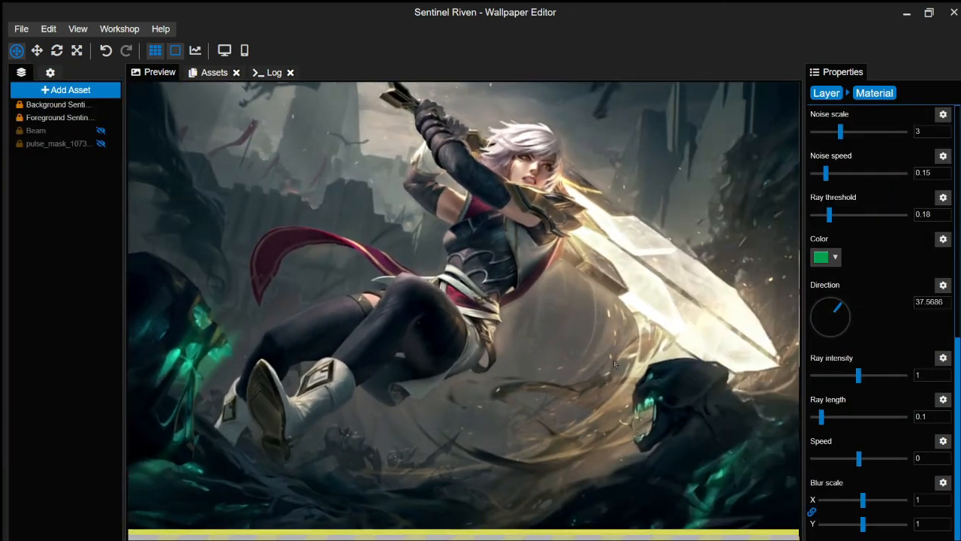
scroll(878, 346, "up", 2)
left_click_drag(859, 501, 867, 500)
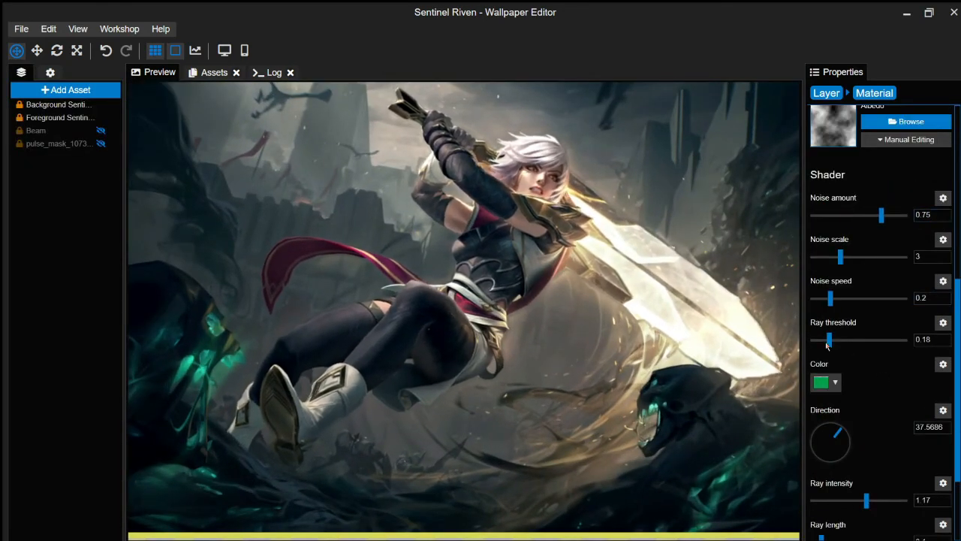
left_click_drag(829, 341, 833, 341)
scroll(845, 376, "down", 2)
left_click_drag(926, 458, 880, 458)
type("0.5")
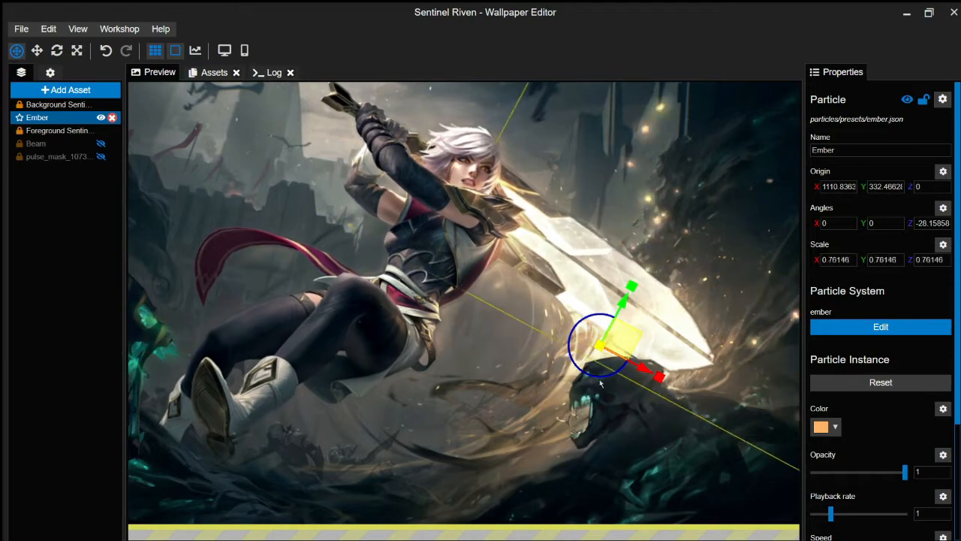
- Shrink and stretch the Ember emitter along the sword blade, then lock the layer
left_click_drag(600, 380, 600, 421)
left_click_drag(632, 338, 620, 308)
left_click_drag(618, 256, 613, 271)
left_click_drag(603, 309, 616, 324)
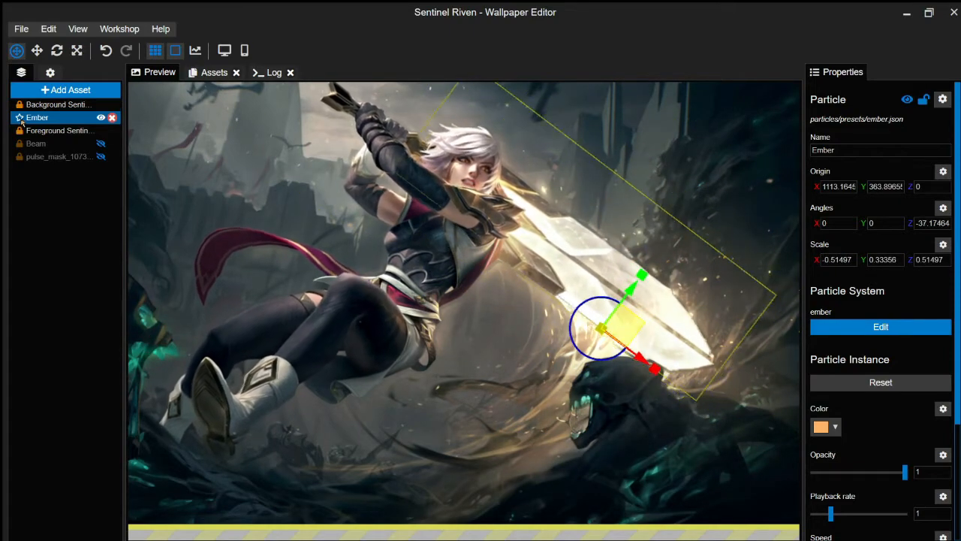
left_click(19, 118)
- Add a Smoke cloud asset and move it to the upper left
left_click(59, 104)
left_click(65, 89)
left_click(272, 337)
left_click(583, 243)
left_click(488, 259)
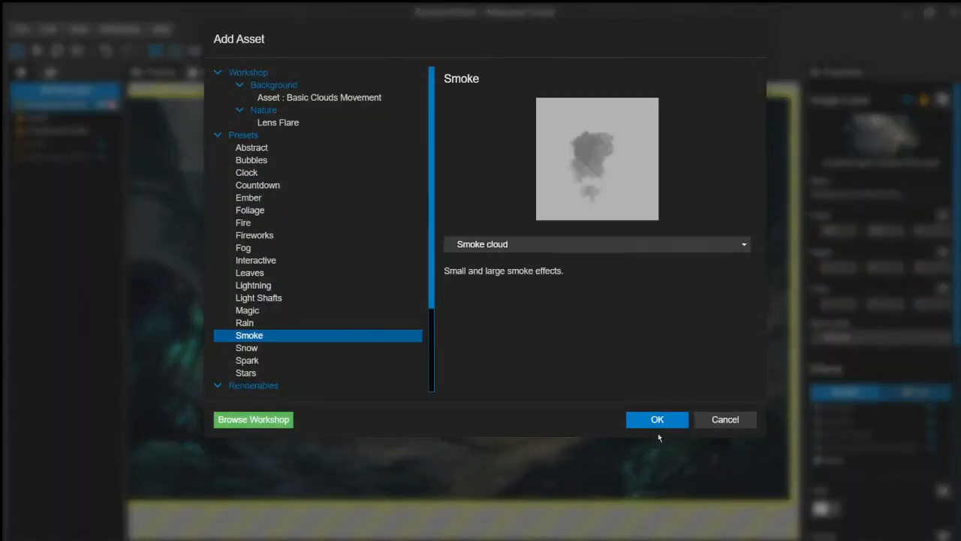
left_click(657, 419)
left_click_drag(477, 264, 265, 188)
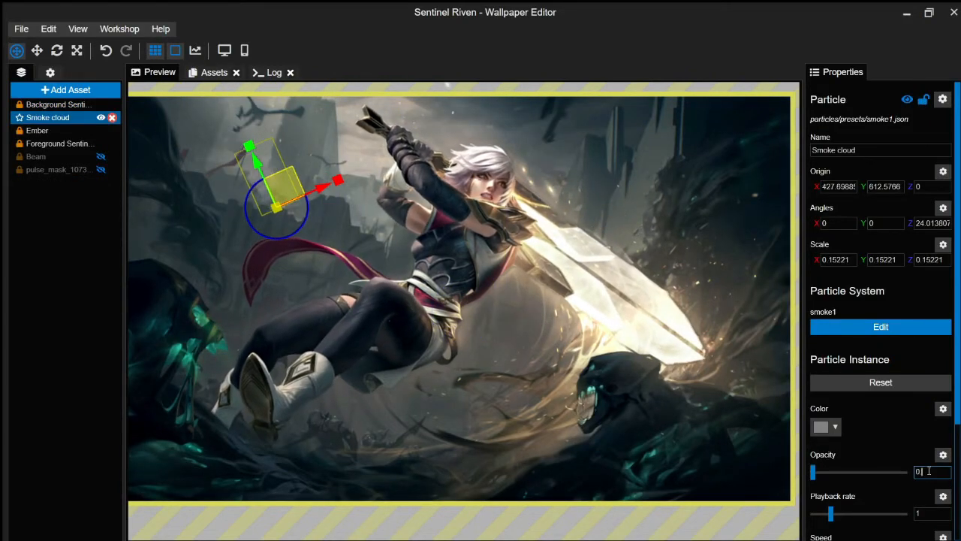
- Set both smoke cloud layers' playback rate to 0.5 and save
left_click(58, 105)
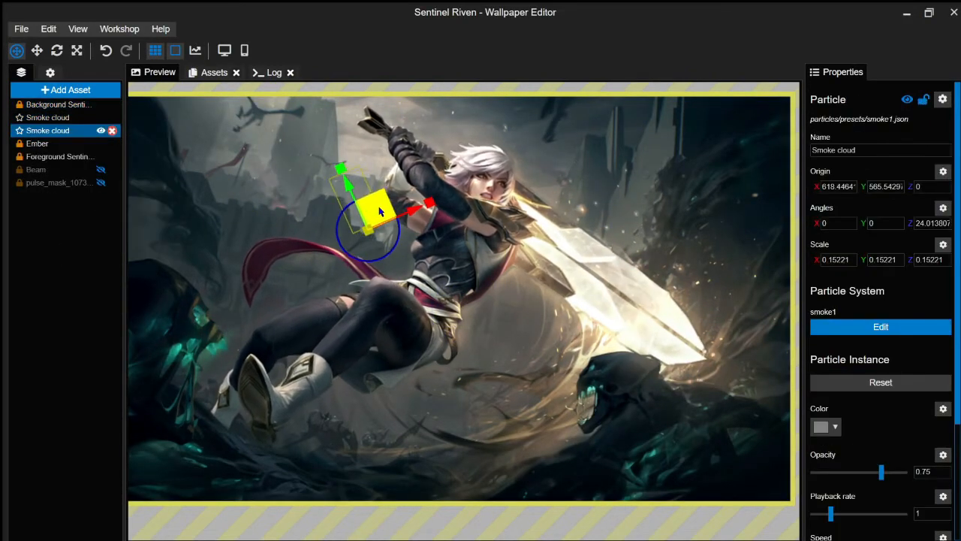
left_click(58, 104)
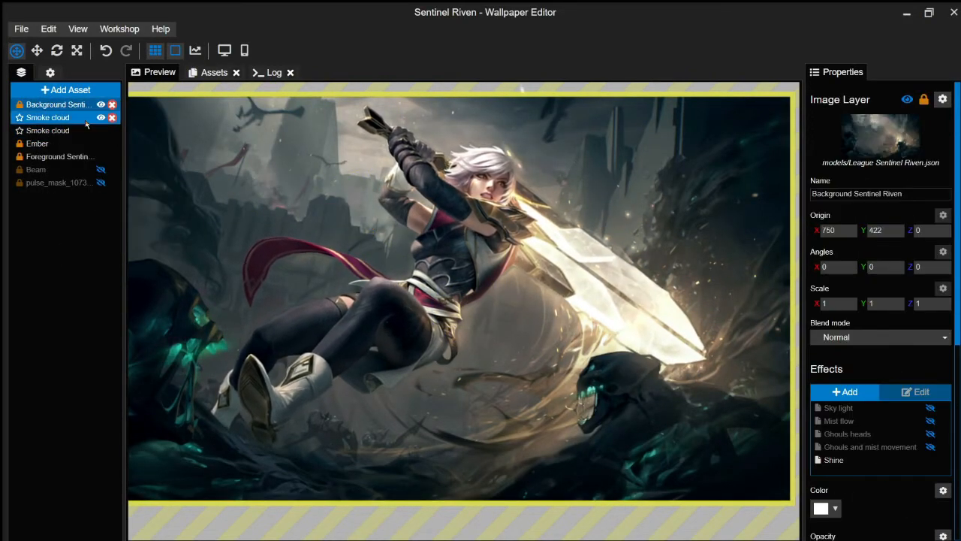
left_click(84, 118)
double_click(927, 450)
type("0.5")
left_click(84, 130)
double_click(927, 514)
type("0.5")
left_click(58, 104)
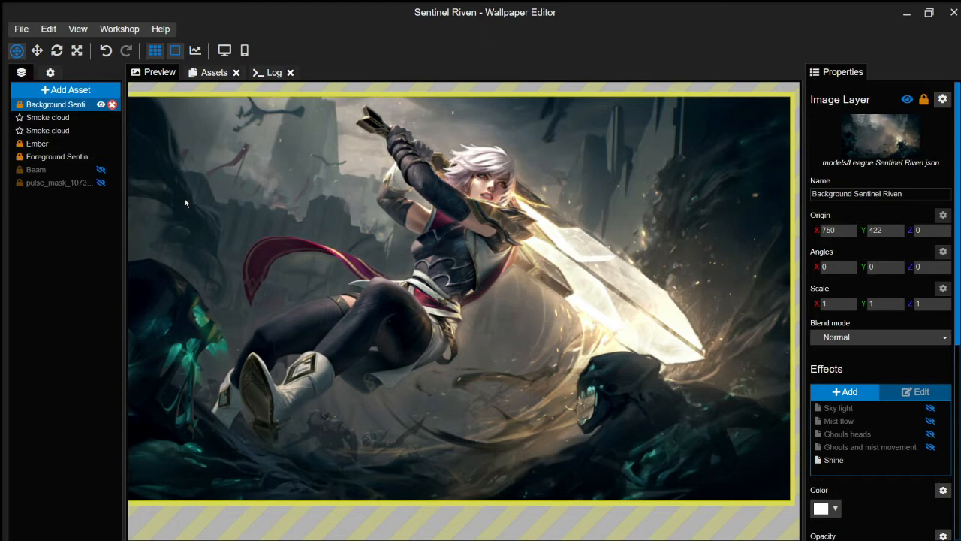
left_click(47, 118)
key("ctrl+s")
- Colour the first smoke cloud silver grey and the second grey
left_click(826, 364)
left_click(753, 501)
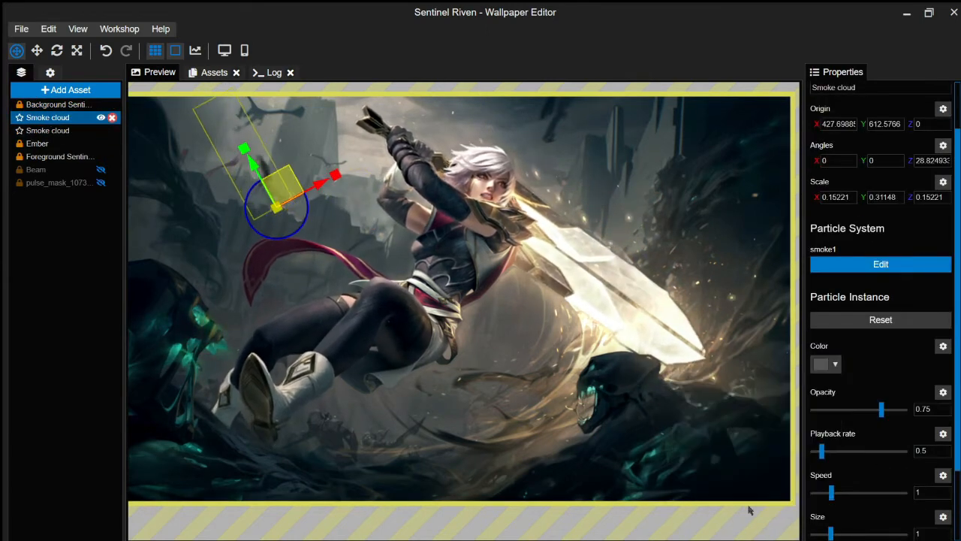
left_click(47, 130)
left_click(47, 118)
left_click(826, 364)
left_click(696, 387)
left_click(753, 500)
left_click(58, 104)
left_click(48, 130)
left_click(826, 427)
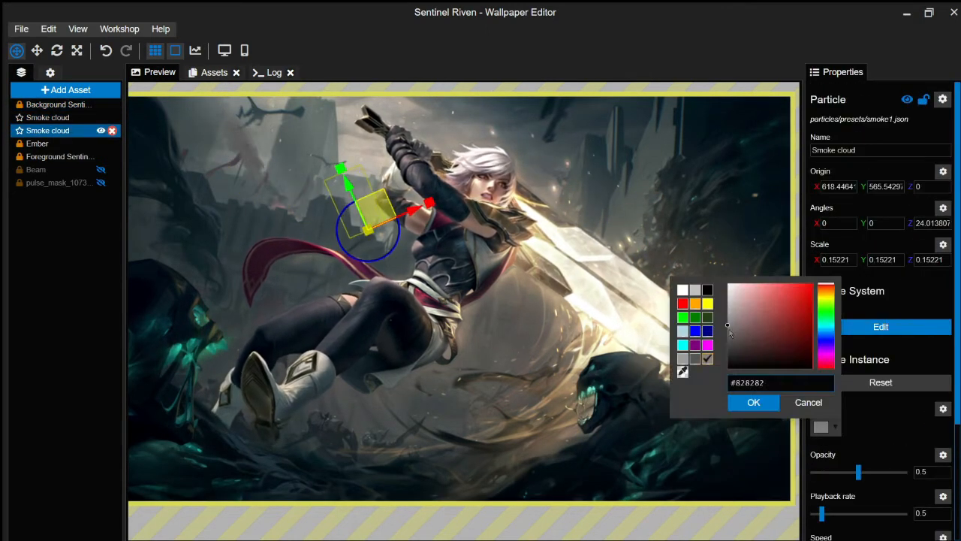
left_click(753, 401)
- Duplicate the smoke cloud, moving the copy right and tilting it slightly
right_click(62, 128)
left_click(94, 173)
left_click_drag(376, 211, 567, 162)
left_click_drag(591, 186, 592, 183)
- Add a Fog asset and rotate and resize it over the scene centre
left_click(81, 105)
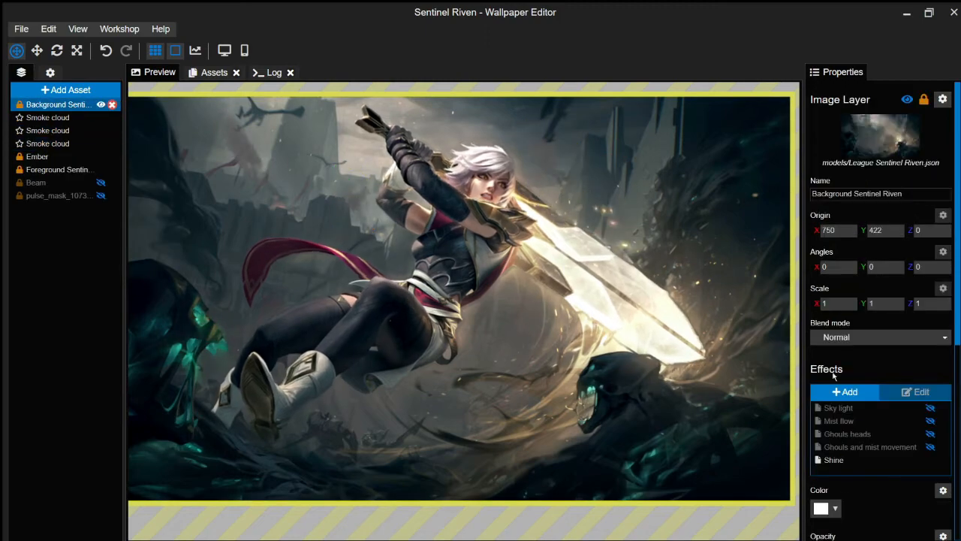
left_click(37, 157)
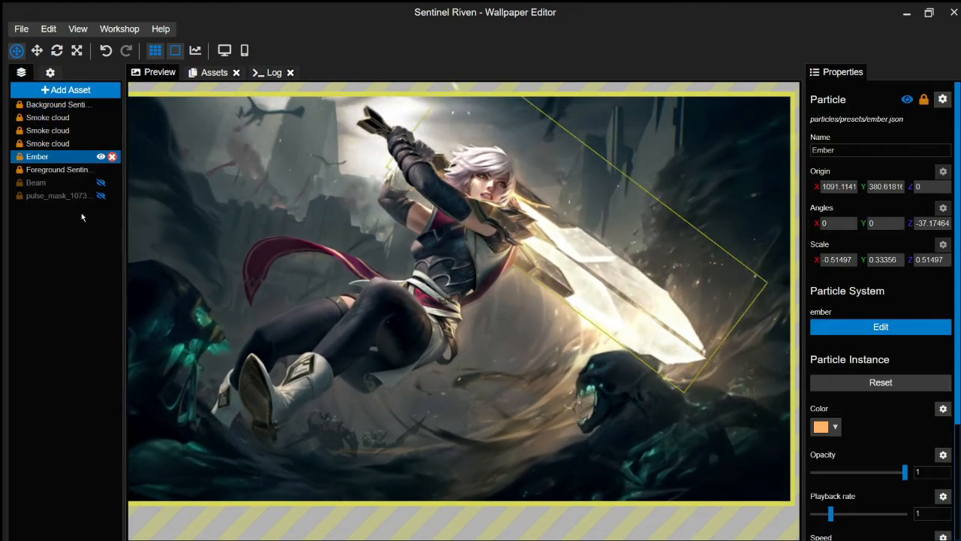
left_click(65, 90)
left_click(243, 248)
left_click(657, 419)
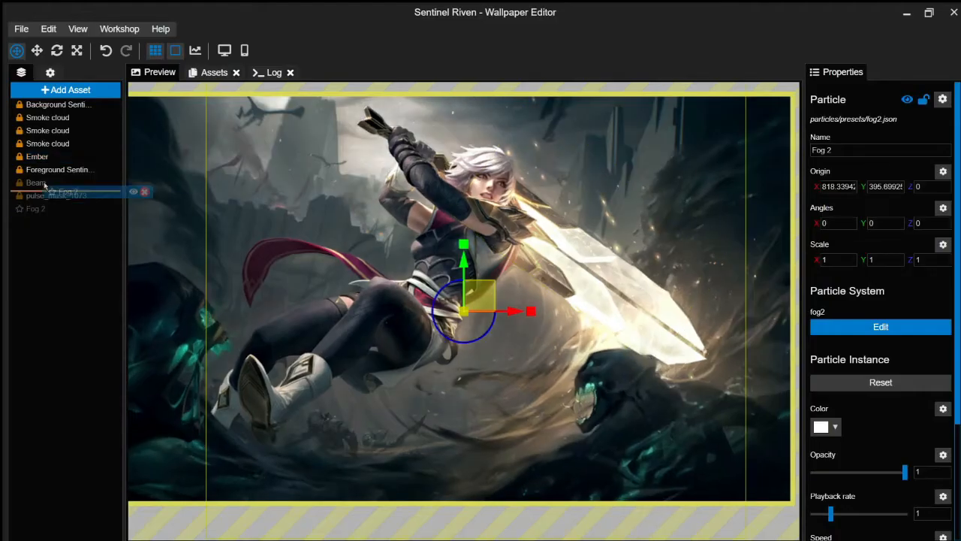
left_click_drag(461, 301, 410, 306)
- Make the fog dark grey with opacity 10 and save
left_click(826, 427)
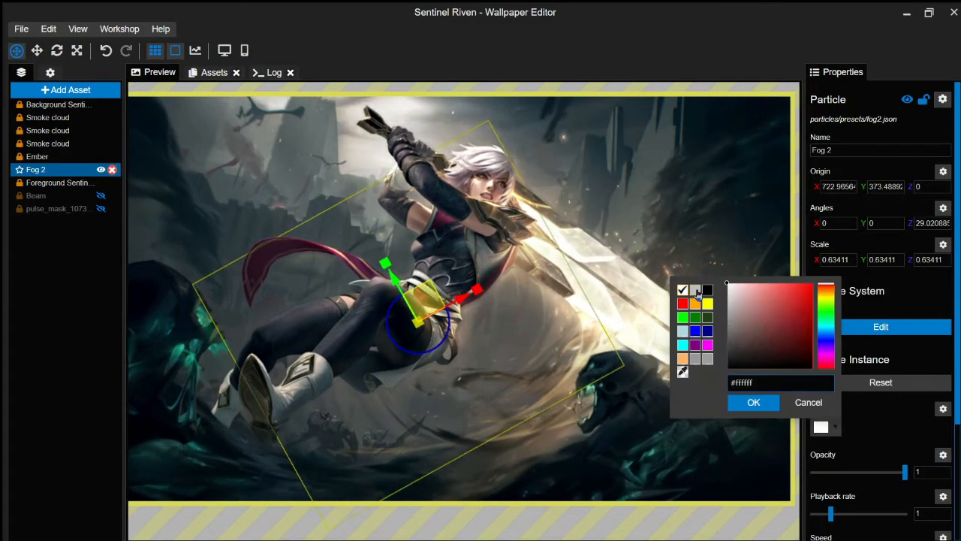
left_click(695, 292)
left_click(826, 427)
left_click(708, 290)
double_click(930, 473)
type("10")
left_click(826, 426)
left_click(729, 361)
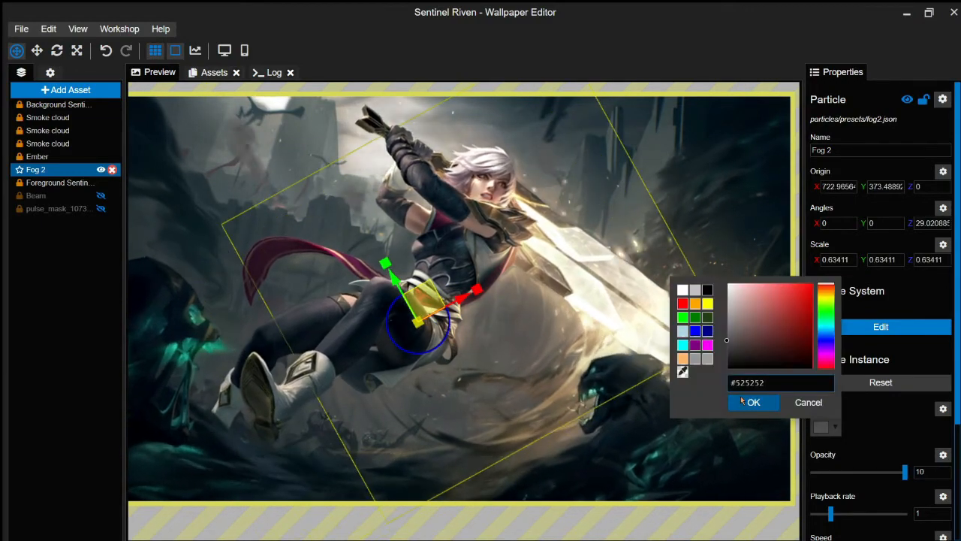
left_click(729, 356)
left_click(753, 403)
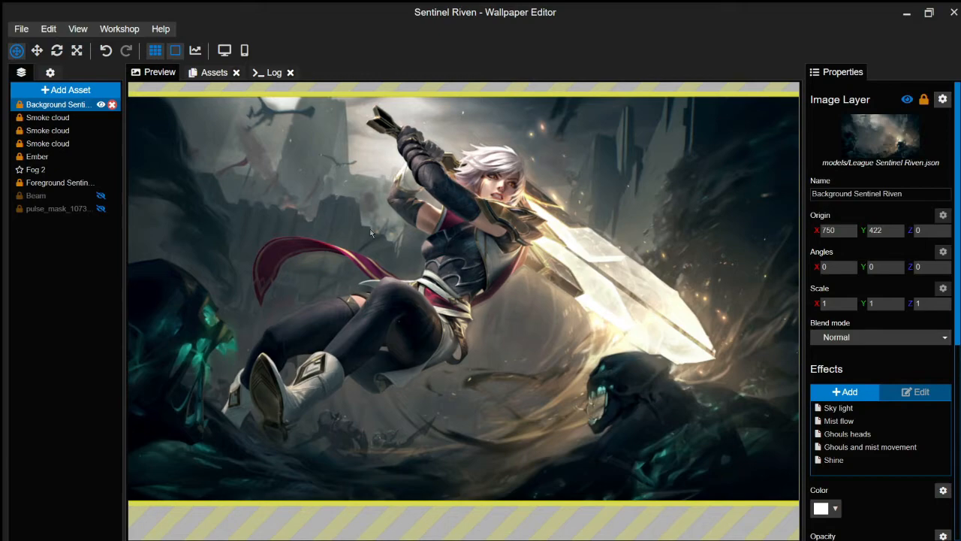
key("ctrl+s")
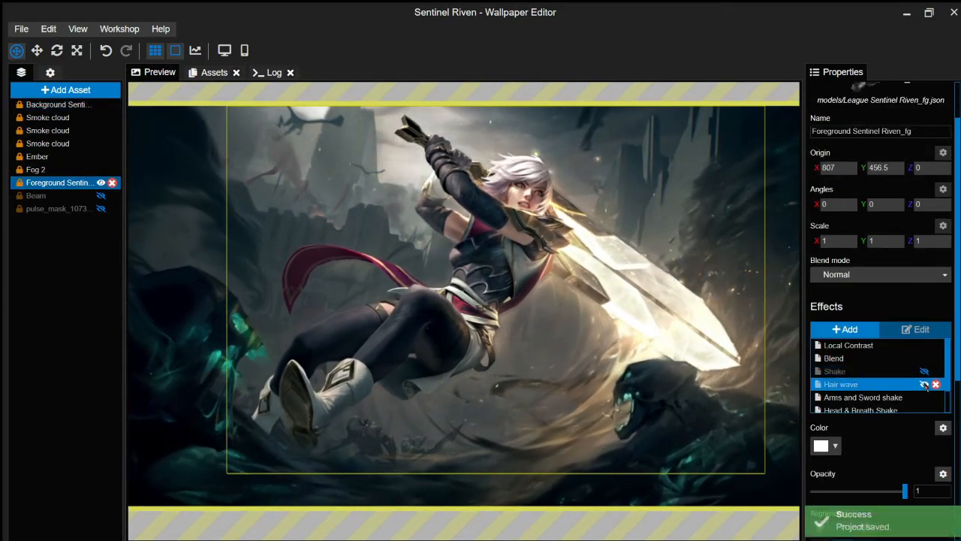
- Add the Pulse effect to the Foreground Sentinel Riven layer and save
scroll(911, 365, "down", 2)
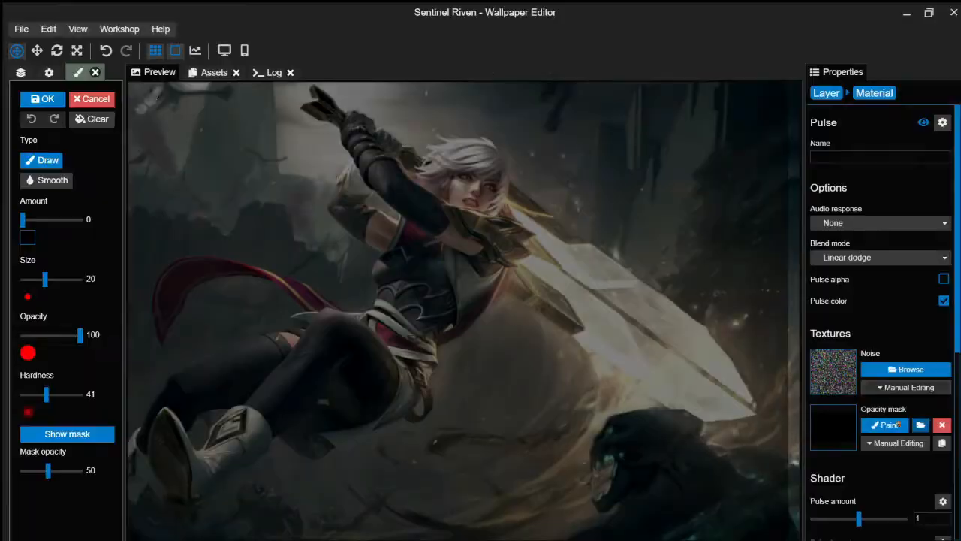
left_click(898, 443)
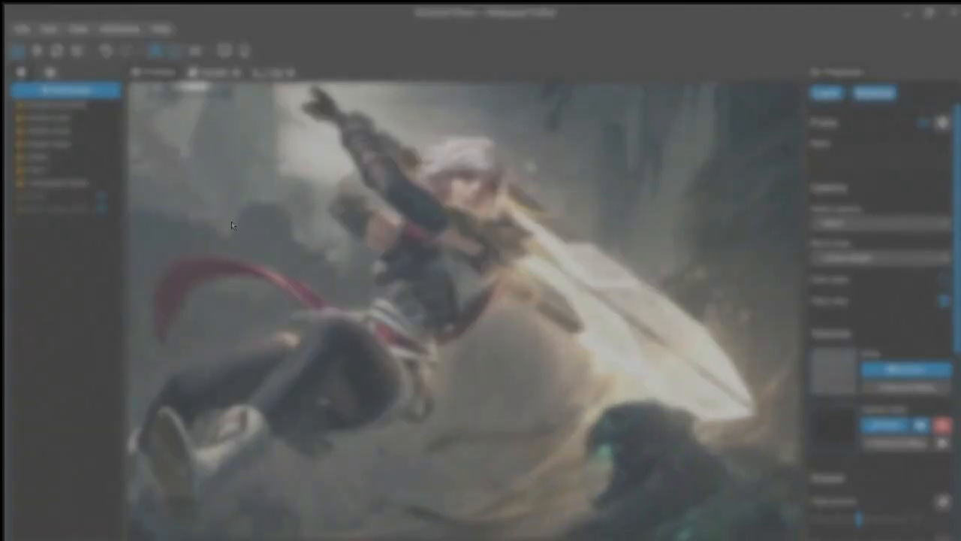
key("ctrl+s")
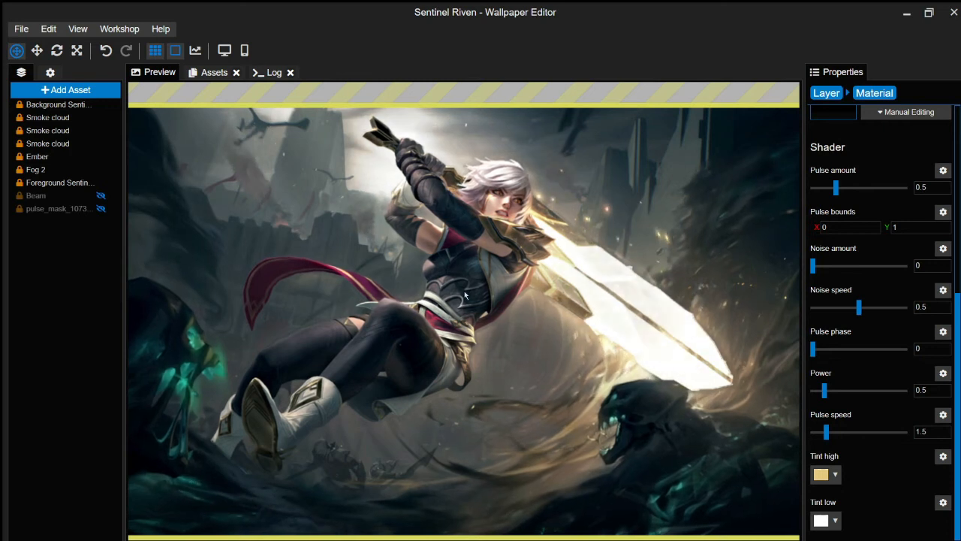
- Pan the fullscreen wallpaper preview slightly upward
left_click_drag(445, 387, 445, 378)
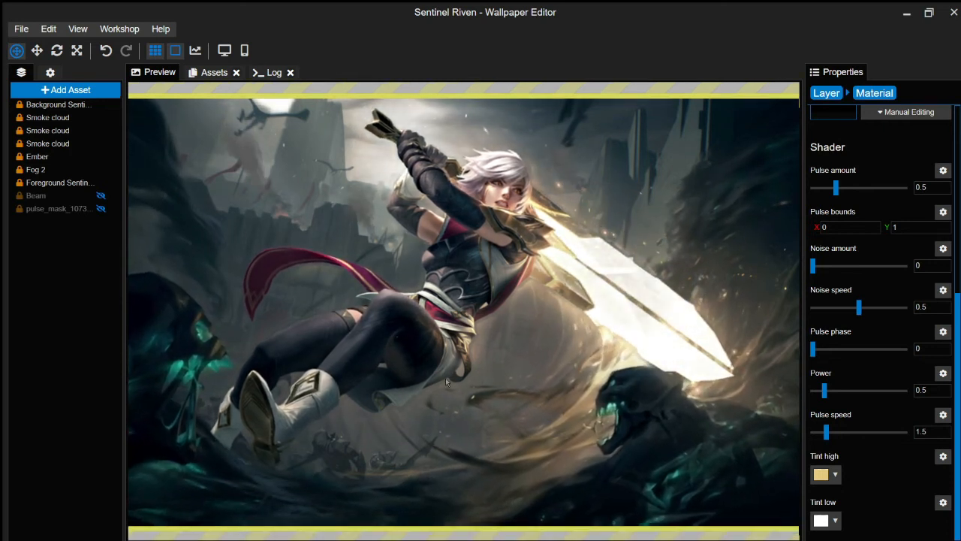